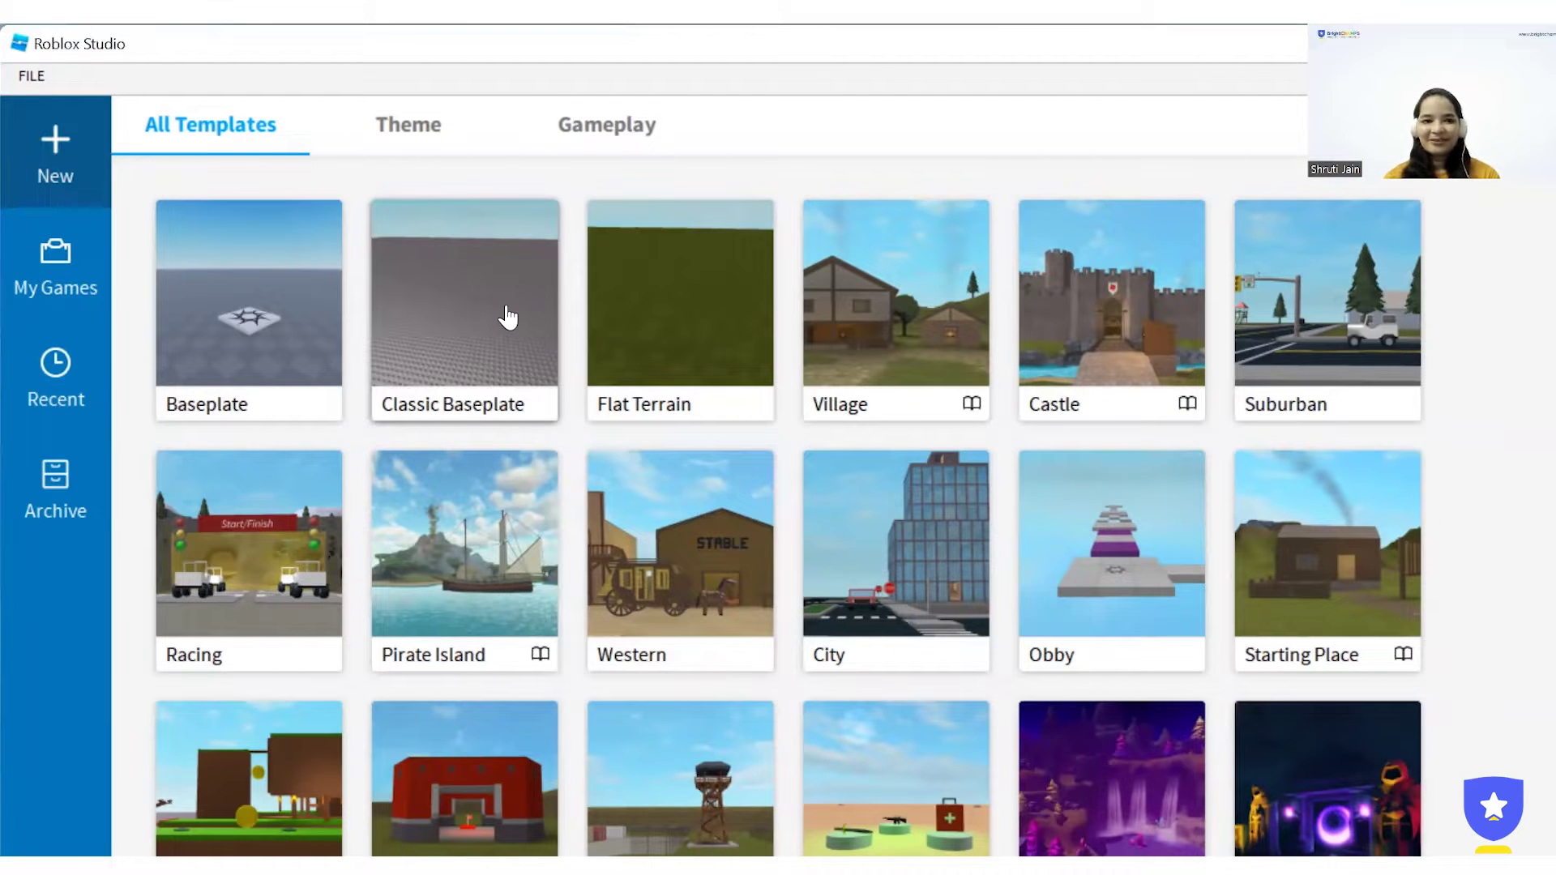
# - Start a new place from the Classic Baseplate template
pyautogui.click(508, 318)
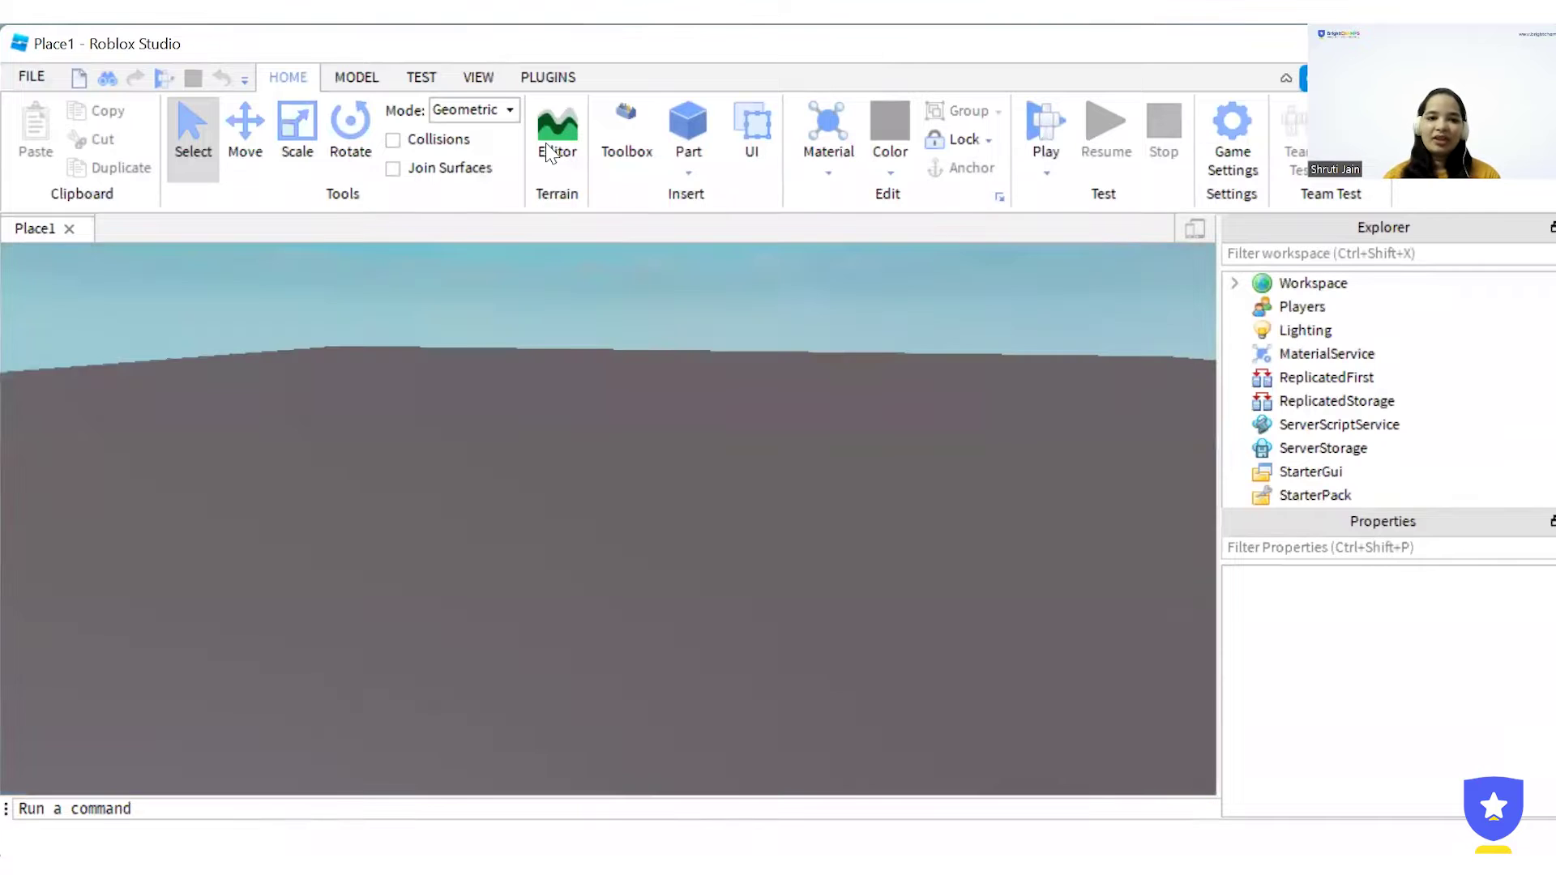
# - Open the Terrain Editor's Edit tools and select the Add brush
pyautogui.click(557, 158)
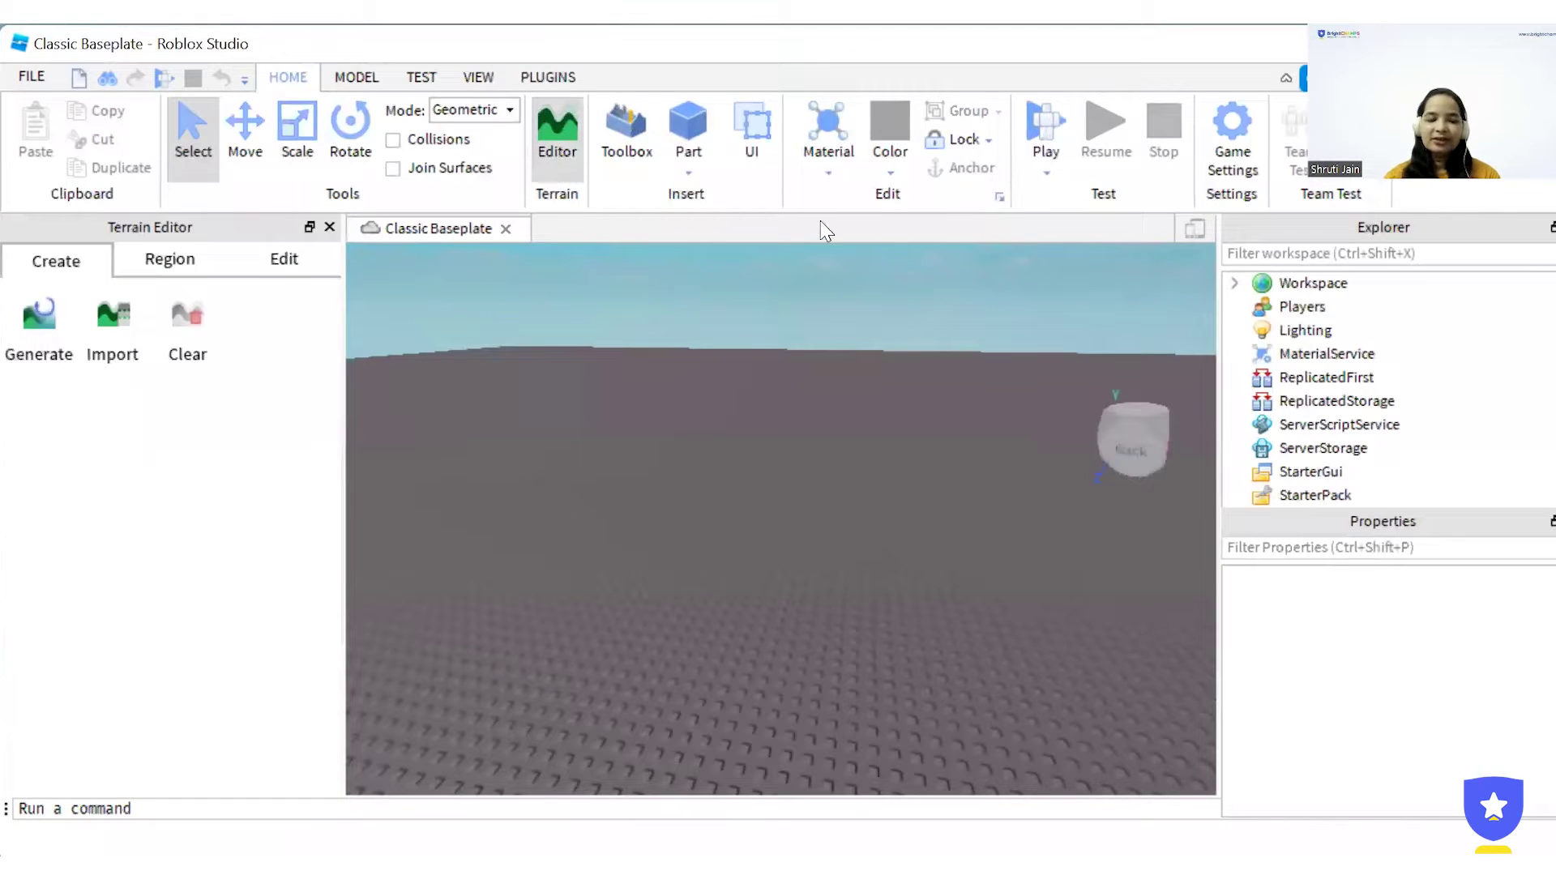
pyautogui.click(166, 259)
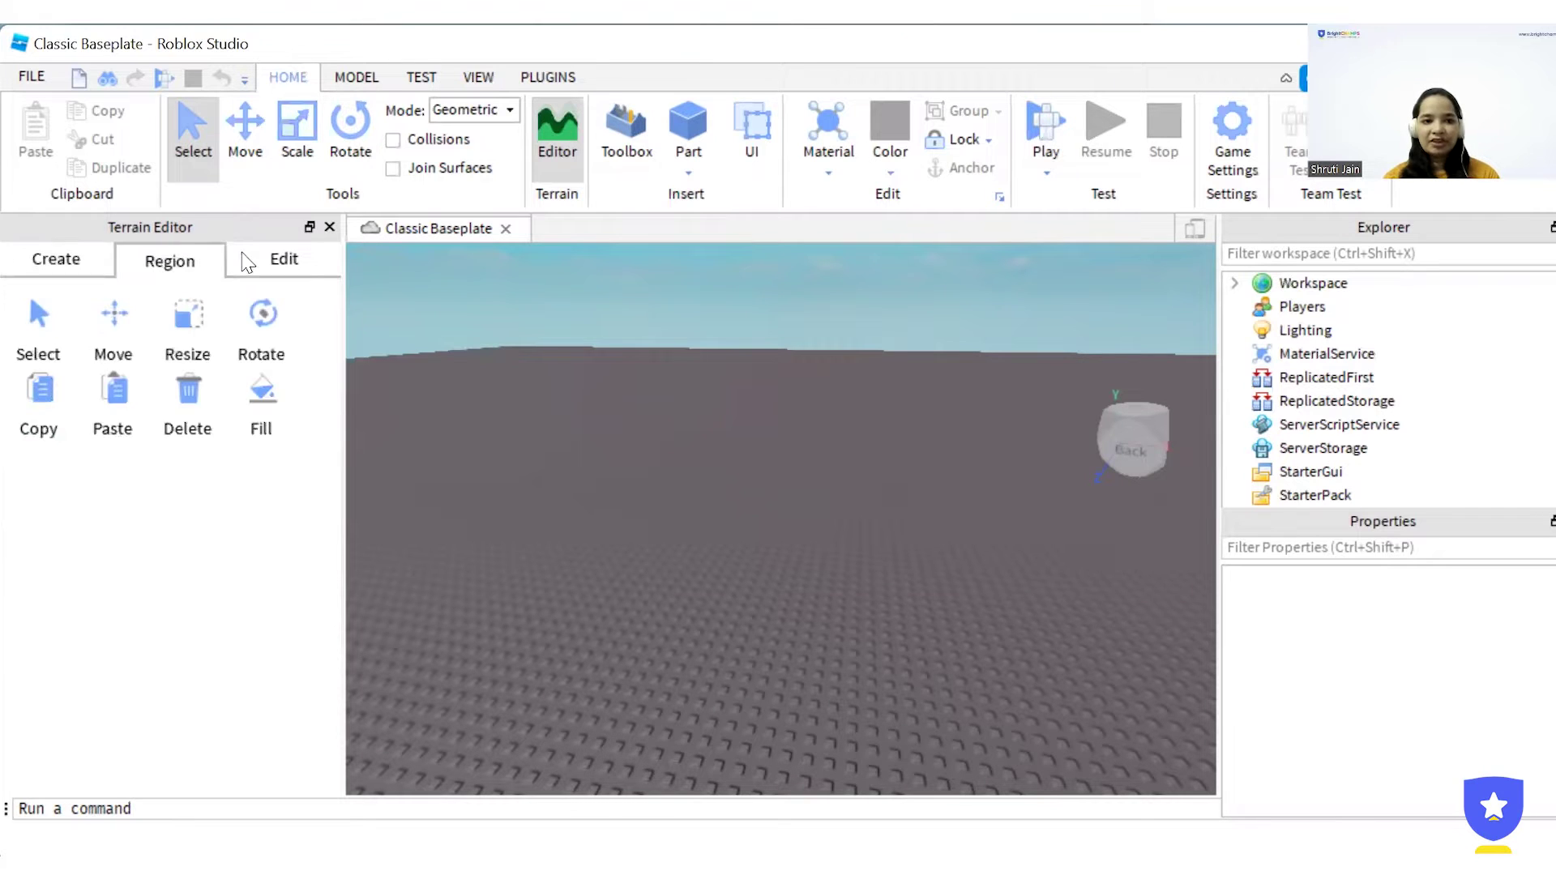
pyautogui.click(280, 259)
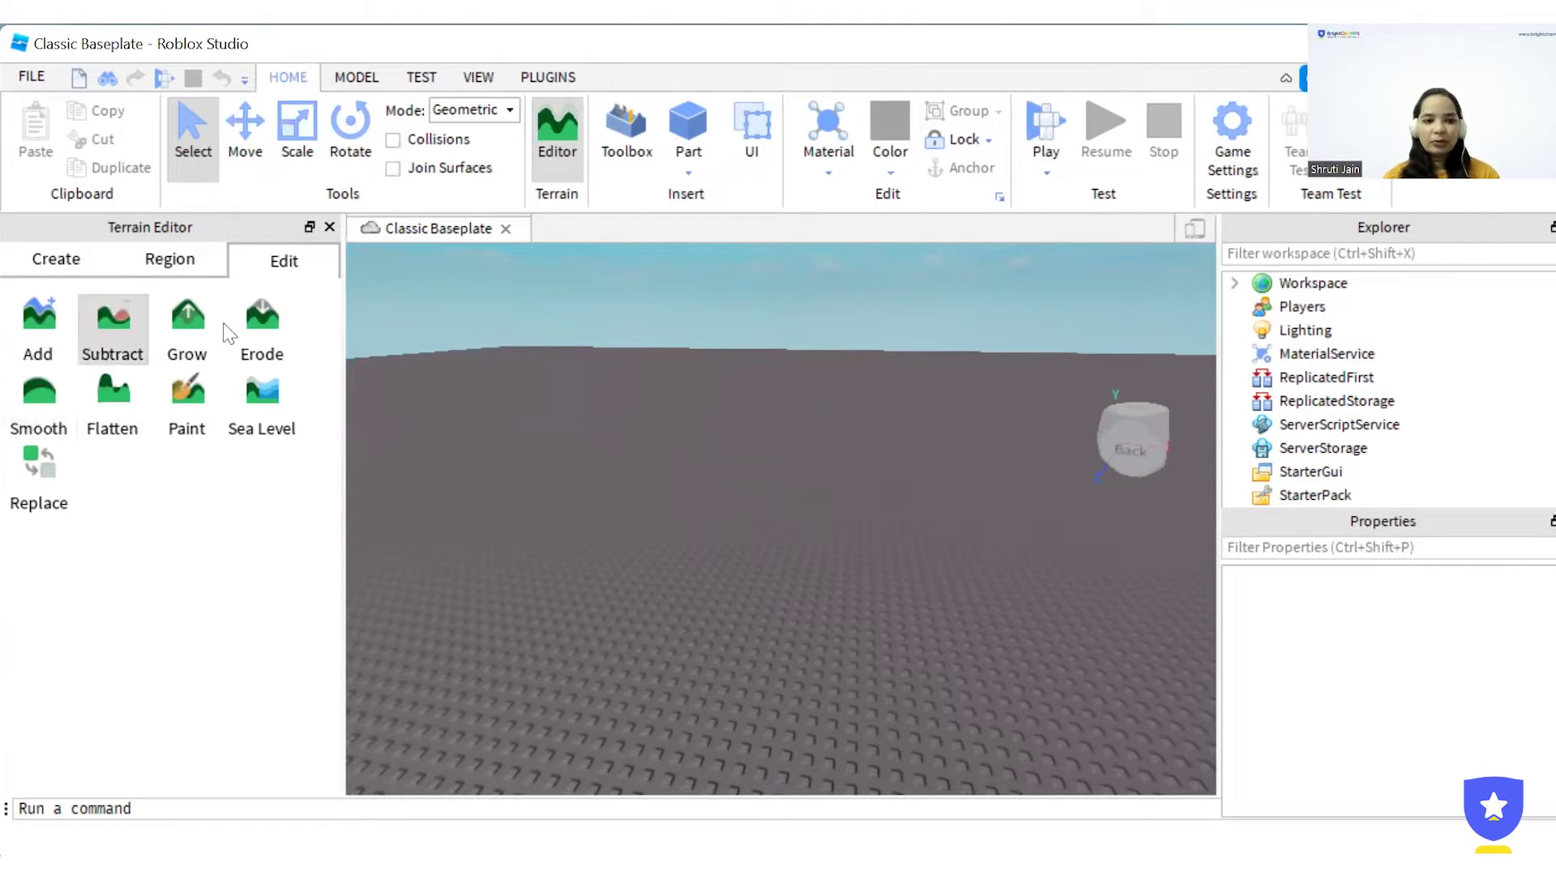
pyautogui.click(55, 344)
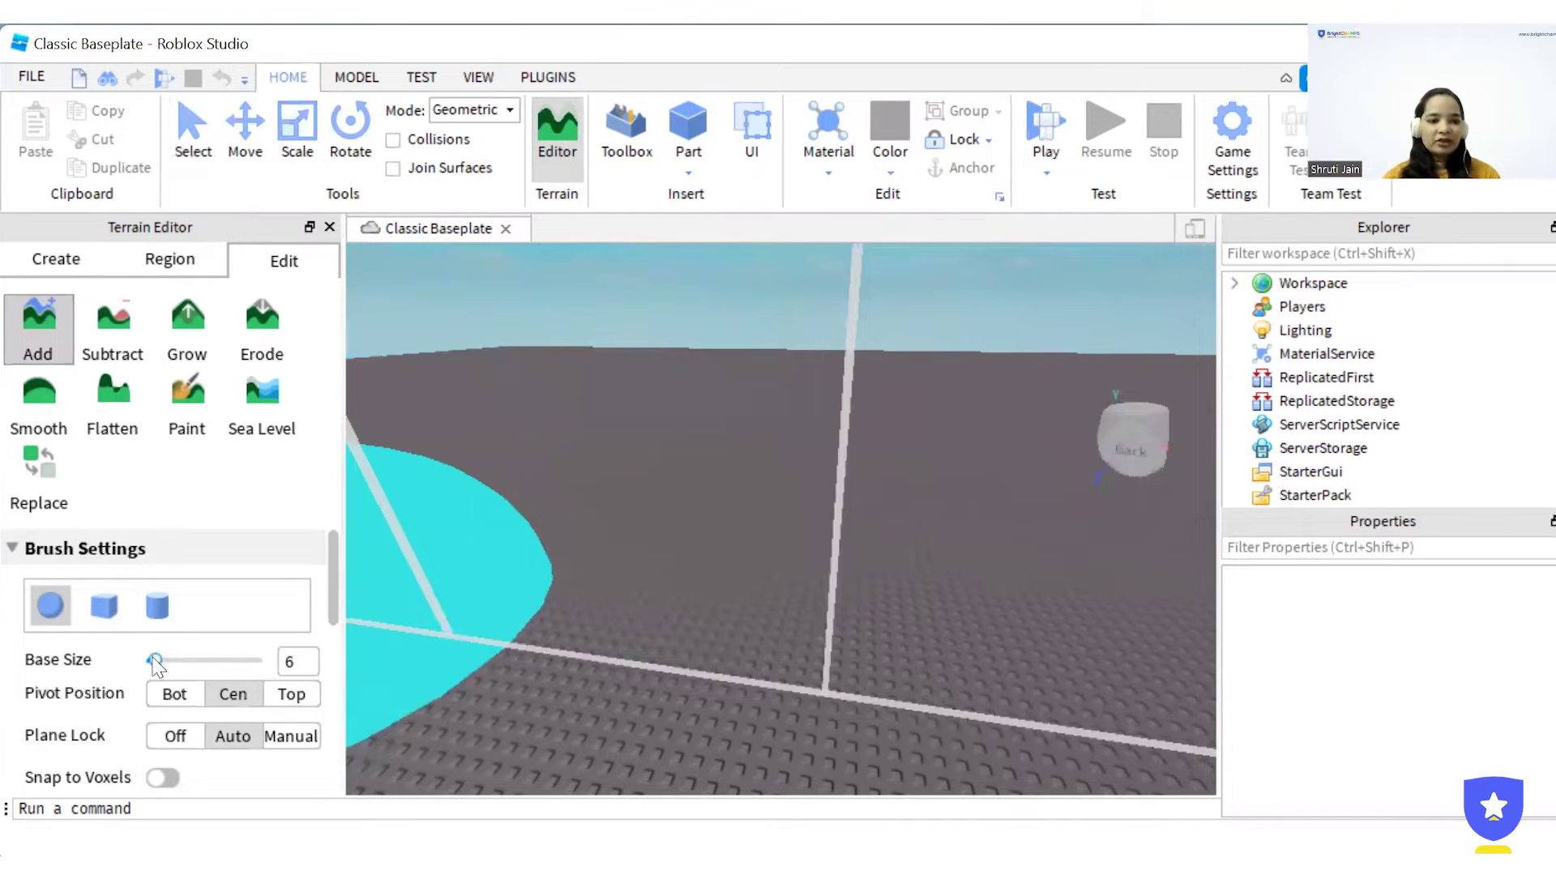
# - Set the Add brush's Base Size to 2 and find the grass material
pyautogui.moveTo(154, 660); pyautogui.dragTo(147, 661)
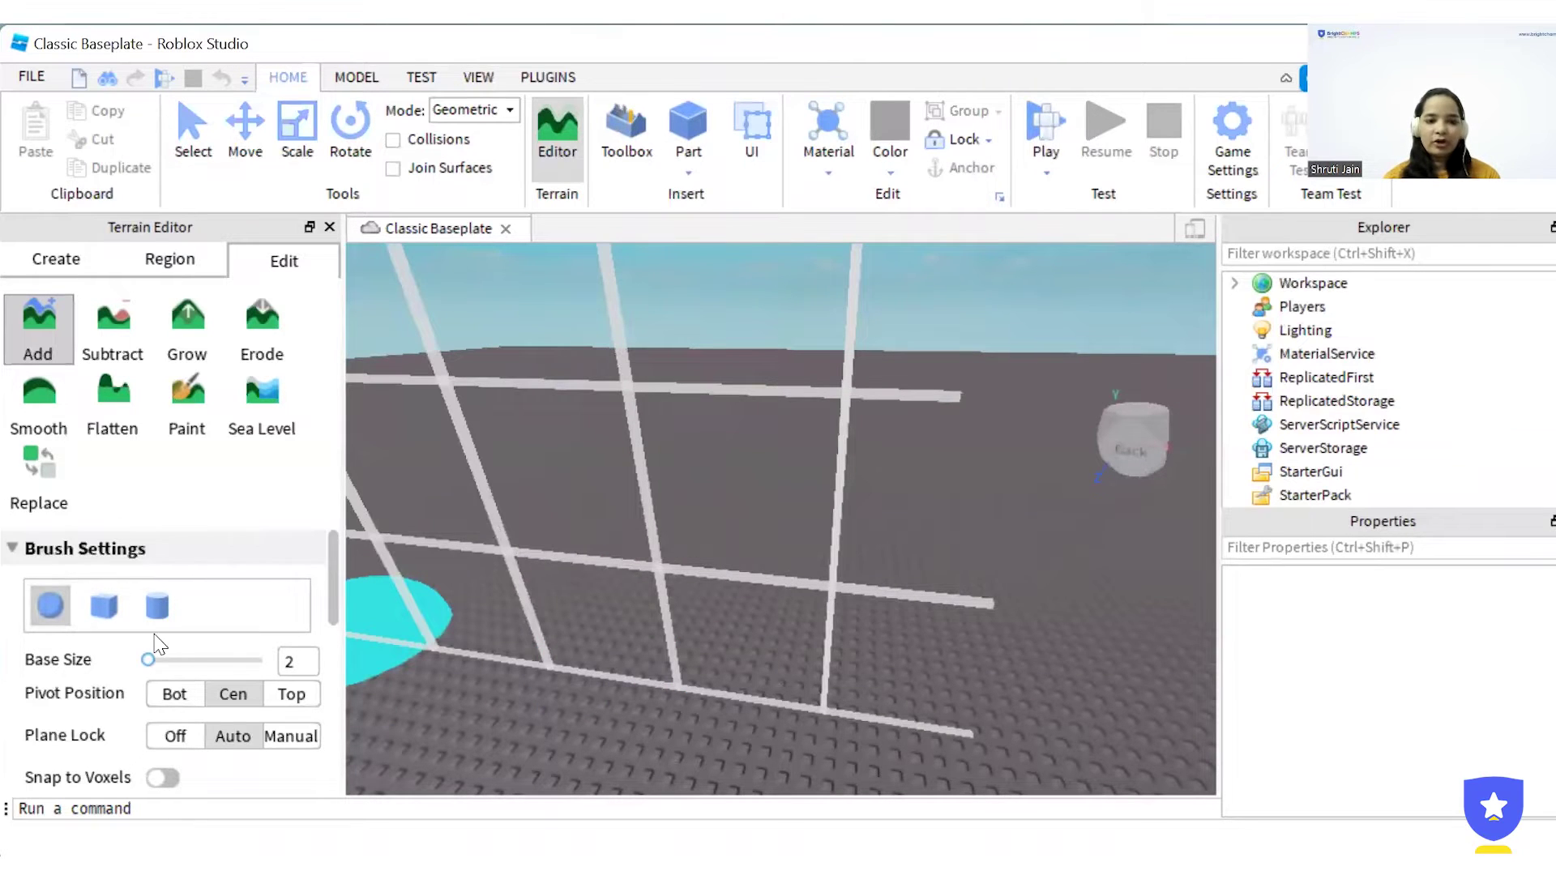
pyautogui.scroll(-3, 173, 655)
pyautogui.scroll(-1, 172, 655)
pyautogui.scroll(4, 167, 656)
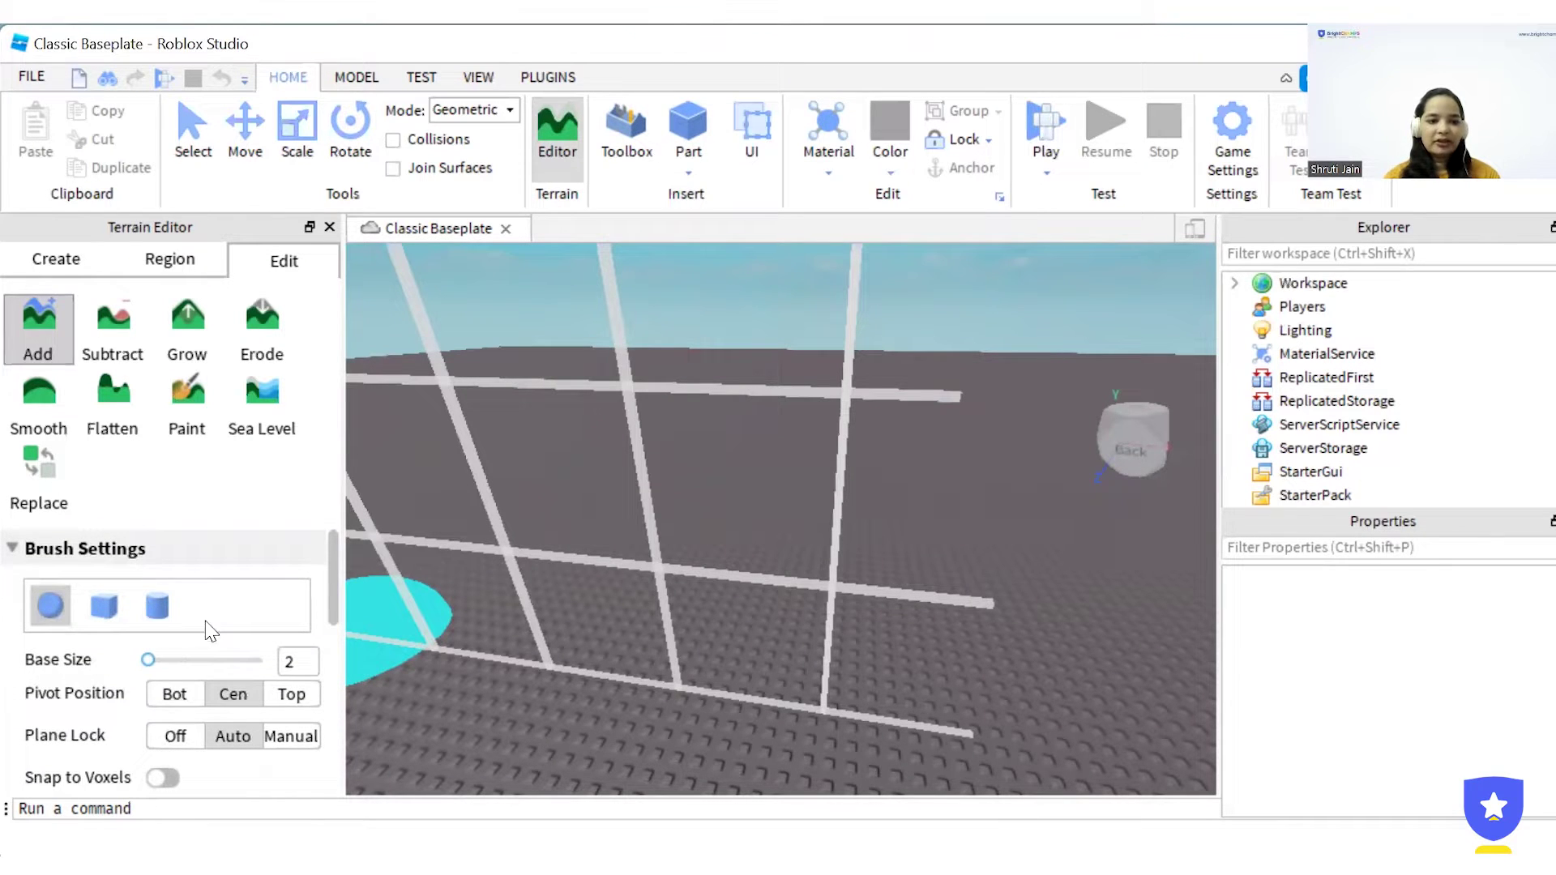
pyautogui.scroll(-5, 195, 640)
pyautogui.scroll(-1, 122, 673)
pyautogui.scroll(-1, 81, 697)
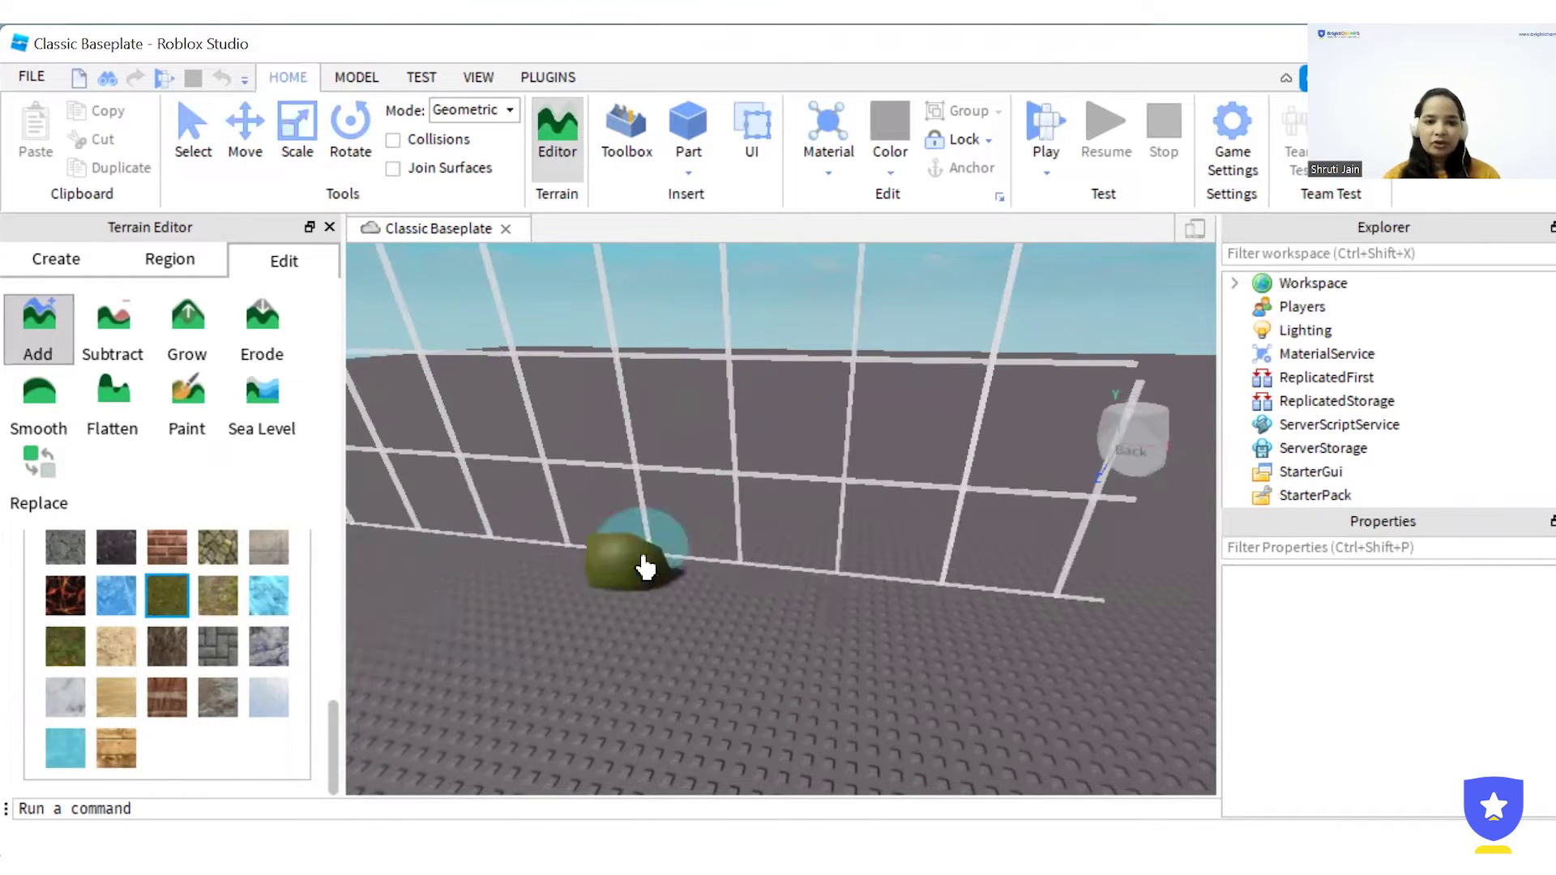
# - Paint a large, tall grass terrain mound onto the baseplate
pyautogui.click(646, 567)
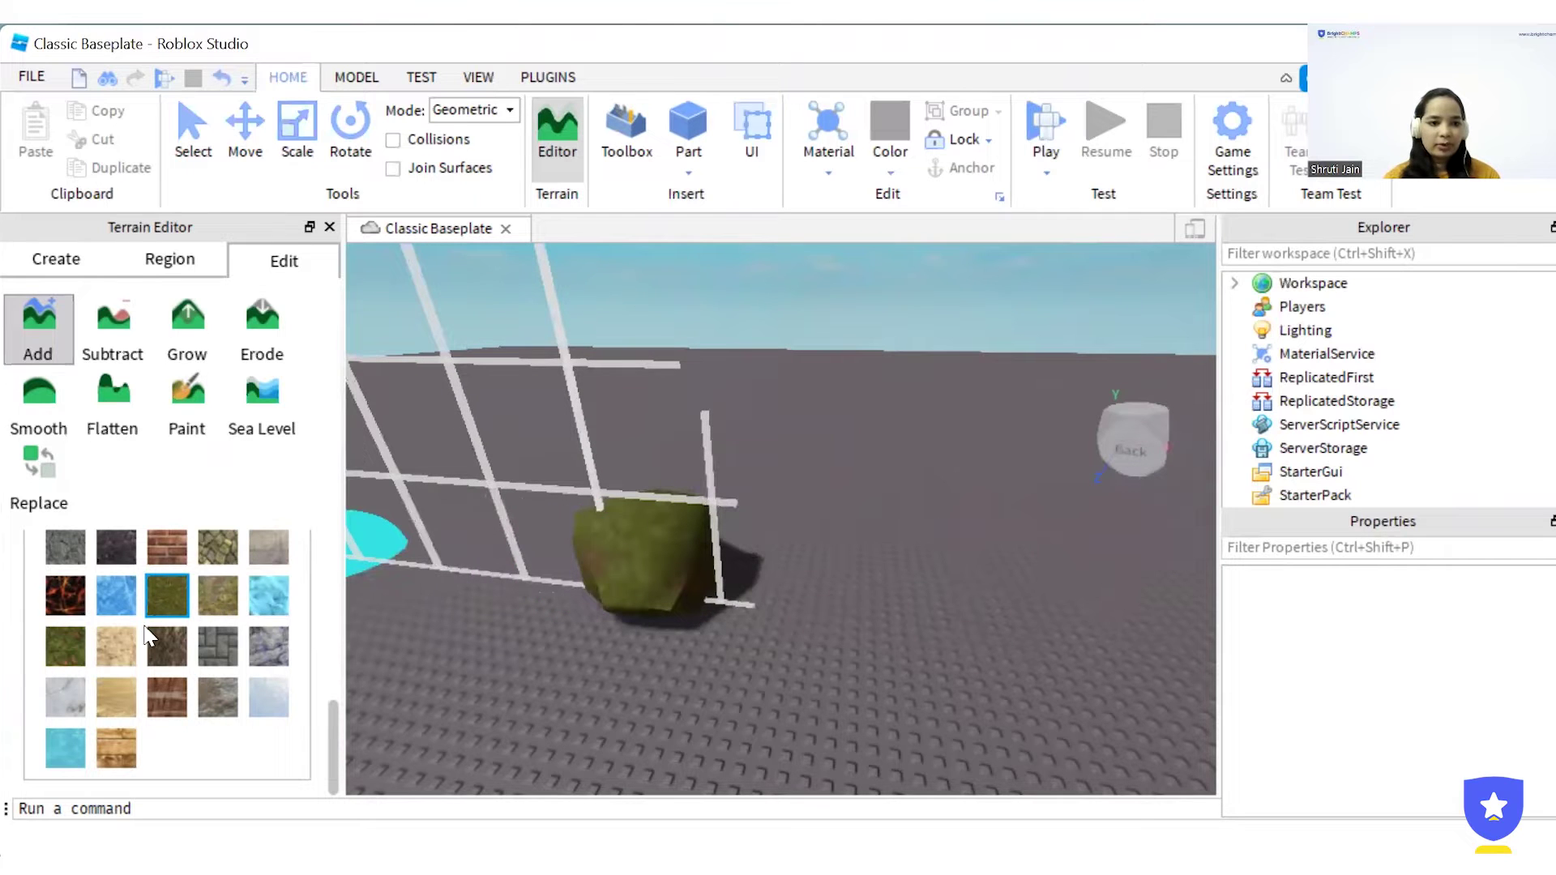
pyautogui.moveTo(577, 618); pyautogui.dragTo(674, 523)
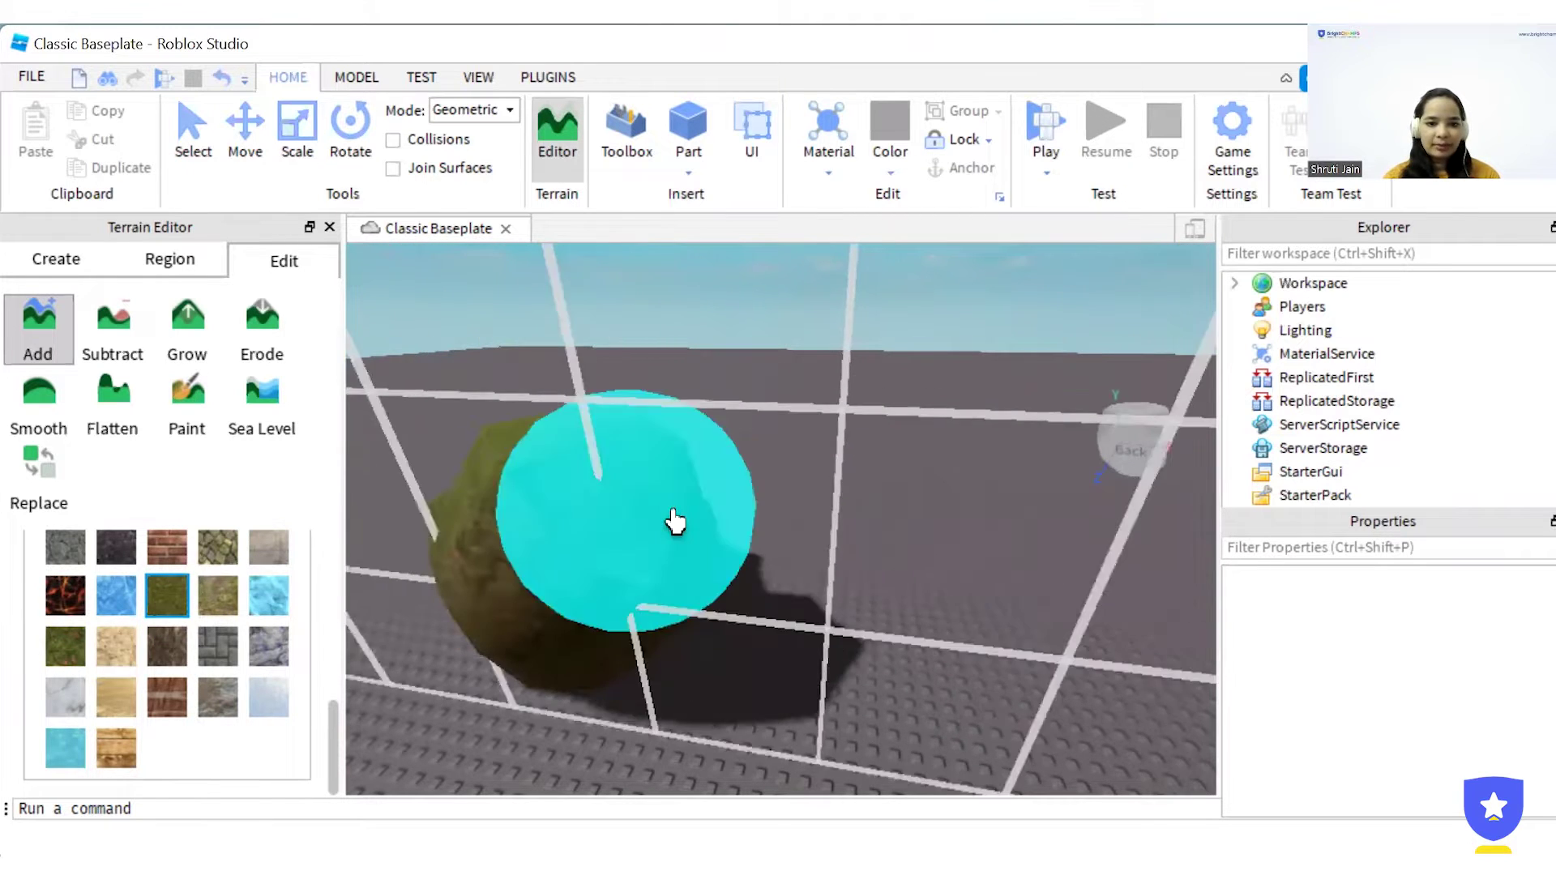
pyautogui.scroll(-5, 718, 522)
pyautogui.scroll(-3, 719, 519)
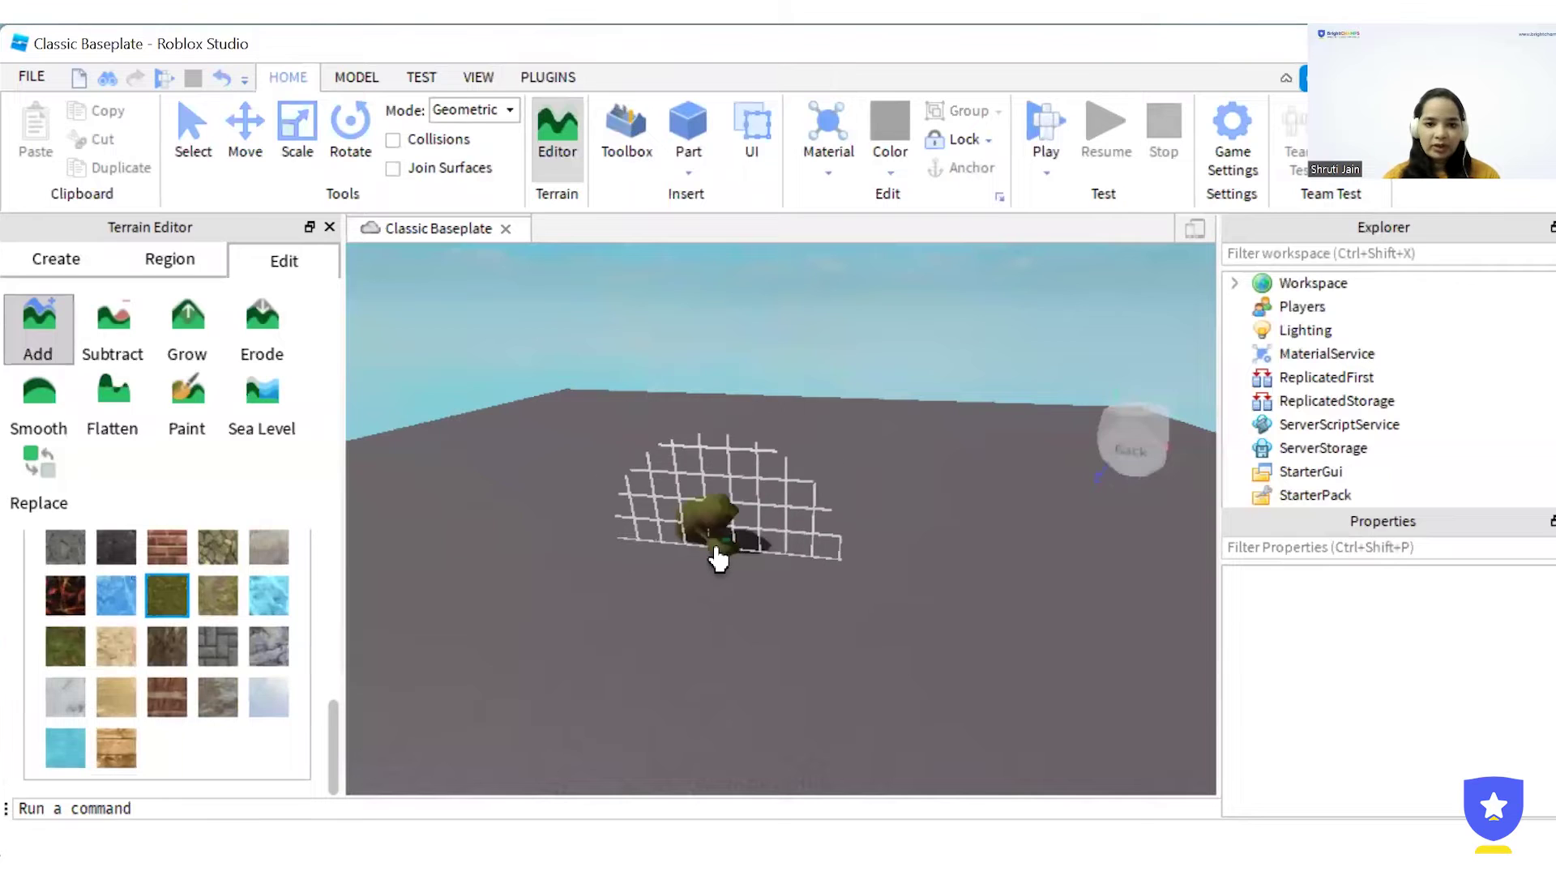
pyautogui.moveTo(718, 559)
pyautogui.mouseDown()
pyautogui.moveTo(706, 514)
pyautogui.moveTo(728, 496)
pyautogui.moveTo(705, 503)
pyautogui.moveTo(754, 497)
pyautogui.moveTo(685, 504)
pyautogui.moveTo(684, 538)
pyautogui.moveTo(694, 528)
pyautogui.moveTo(701, 543)
pyautogui.moveTo(684, 489)
pyautogui.moveTo(788, 508)
pyautogui.moveTo(730, 403)
pyautogui.moveTo(649, 392)
pyautogui.moveTo(667, 417)
pyautogui.moveTo(669, 393)
pyautogui.moveTo(757, 424)
pyautogui.moveTo(611, 452)
pyautogui.moveTo(629, 493)
pyautogui.moveTo(586, 559)
pyautogui.moveTo(611, 454)
pyautogui.moveTo(786, 518)
pyautogui.moveTo(595, 571)
pyautogui.mouseUp()
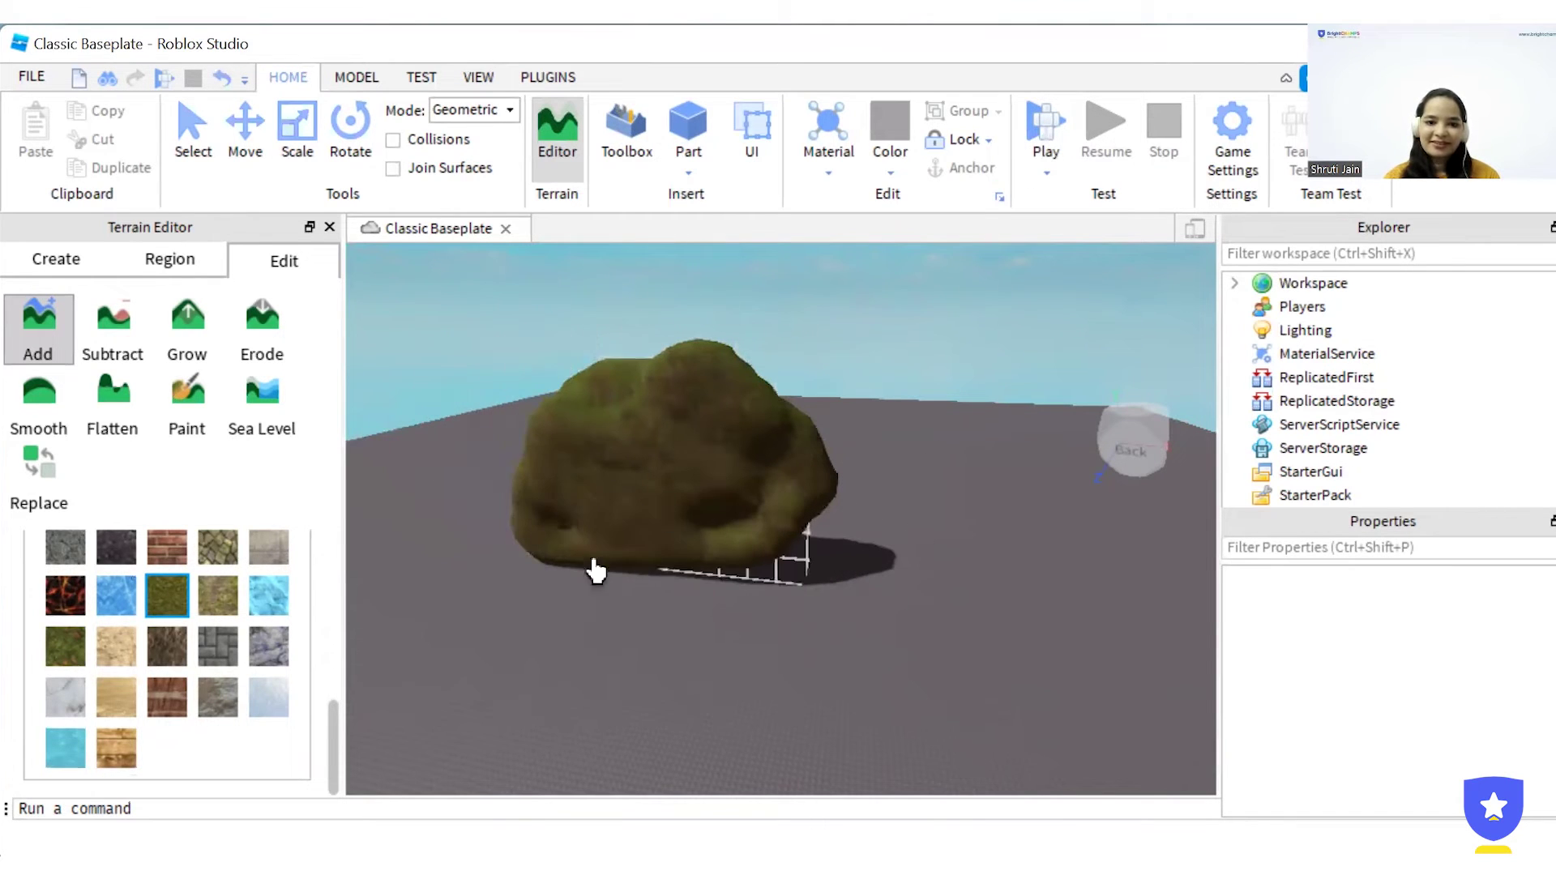
pyautogui.moveTo(640, 501)
pyautogui.mouseDown()
pyautogui.moveTo(580, 546)
pyautogui.moveTo(767, 549)
pyautogui.moveTo(620, 502)
pyautogui.moveTo(809, 479)
pyautogui.moveTo(886, 438)
pyautogui.moveTo(795, 538)
pyautogui.moveTo(695, 472)
pyautogui.mouseUp()
pyautogui.moveTo(470, 455); pyautogui.dragTo(558, 529)
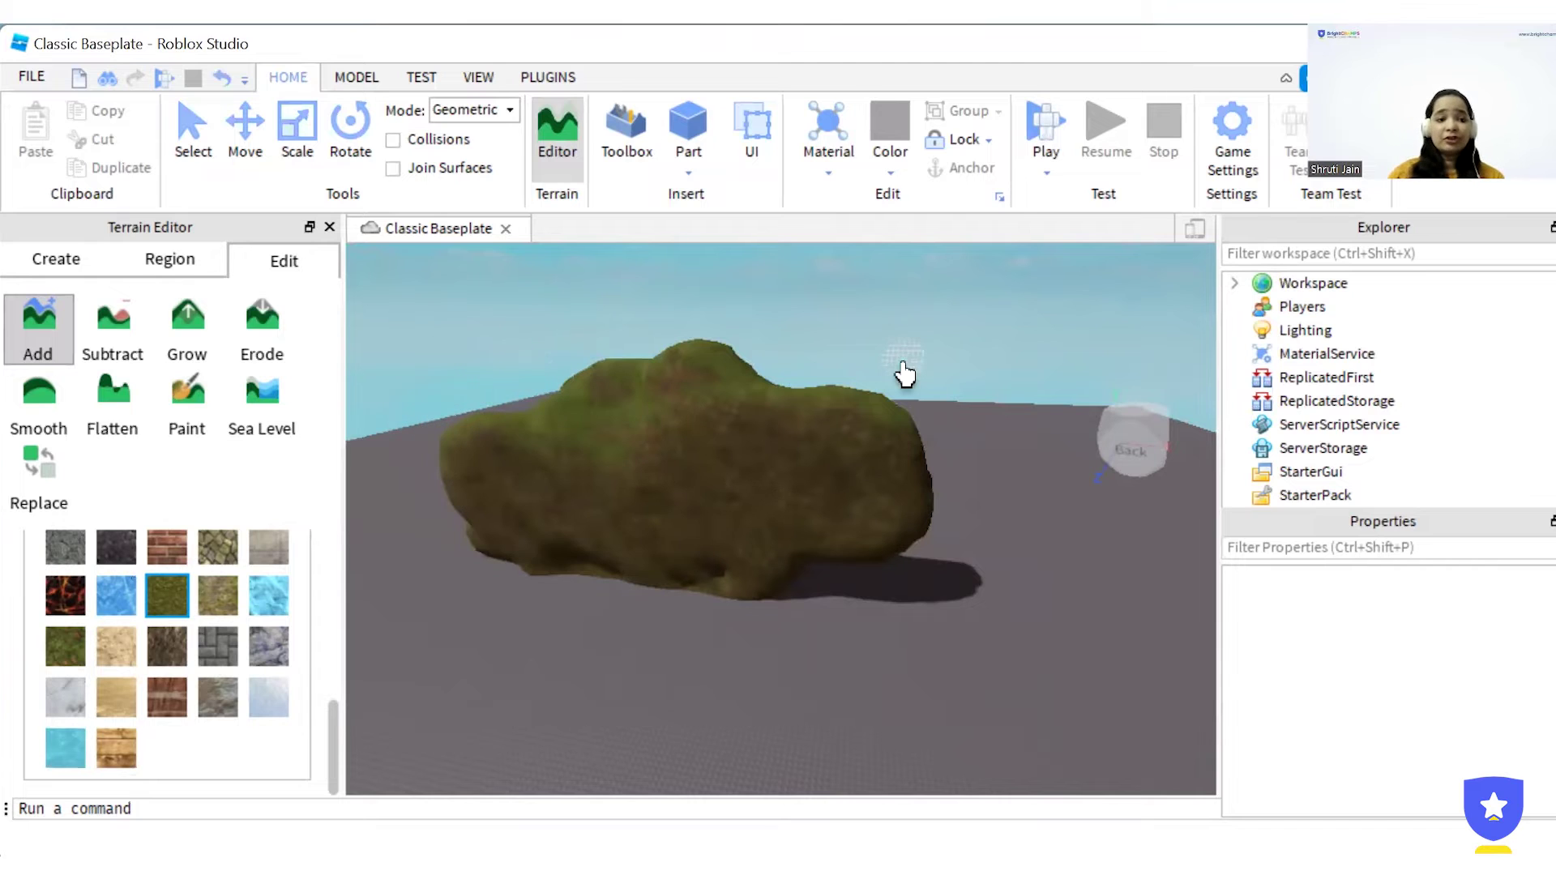
pyautogui.click(112, 332)
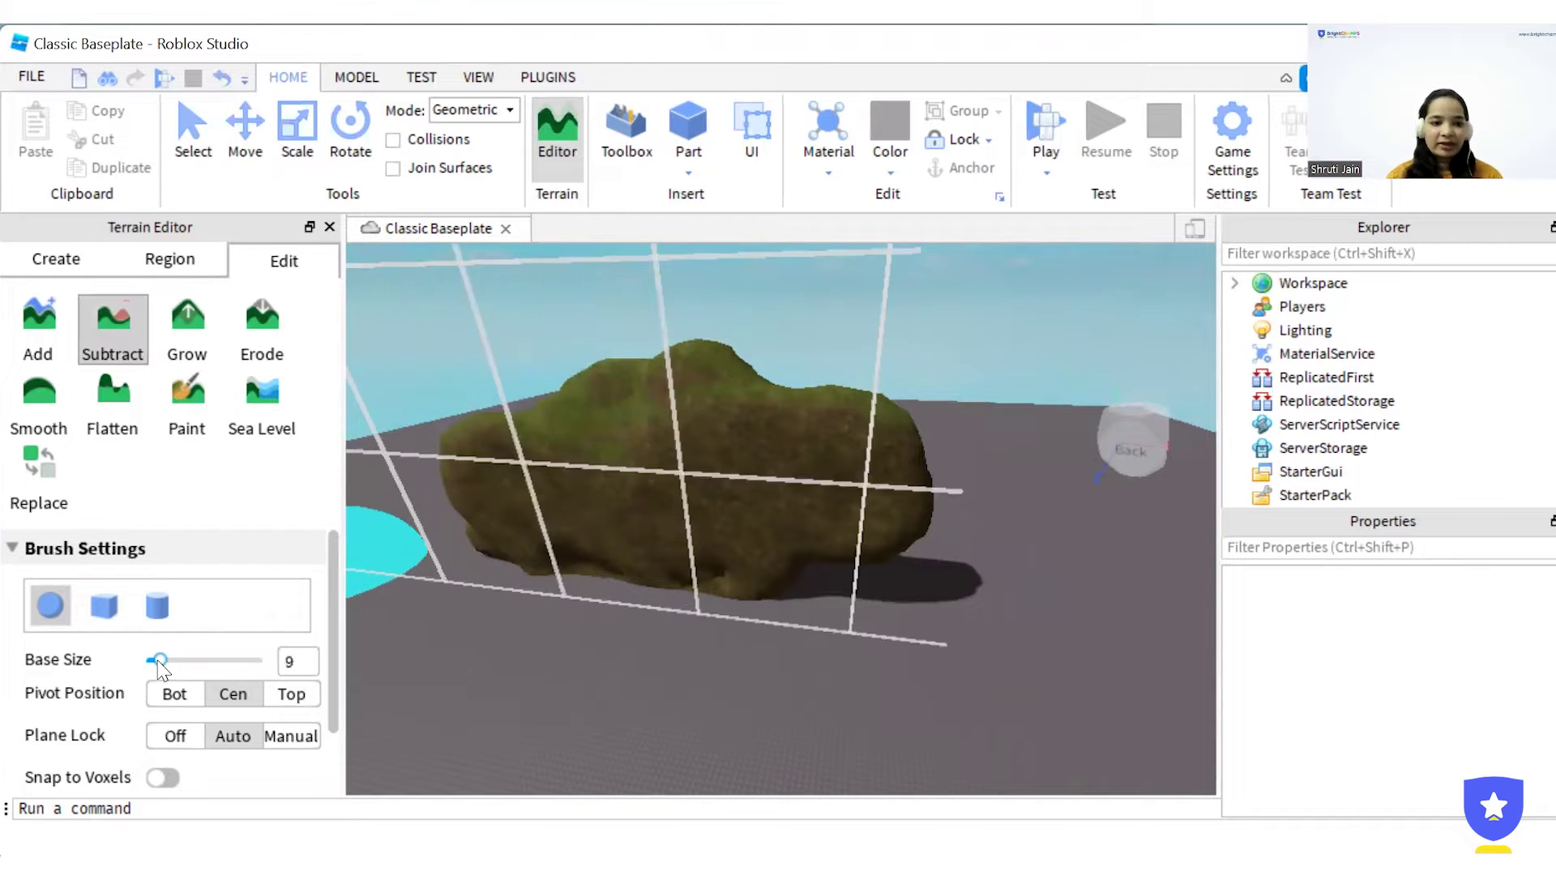
# - Carve away the mound's upper-left and upper-right sides with a size-5 Subtract brush
pyautogui.moveTo(160, 660); pyautogui.dragTo(153, 660)
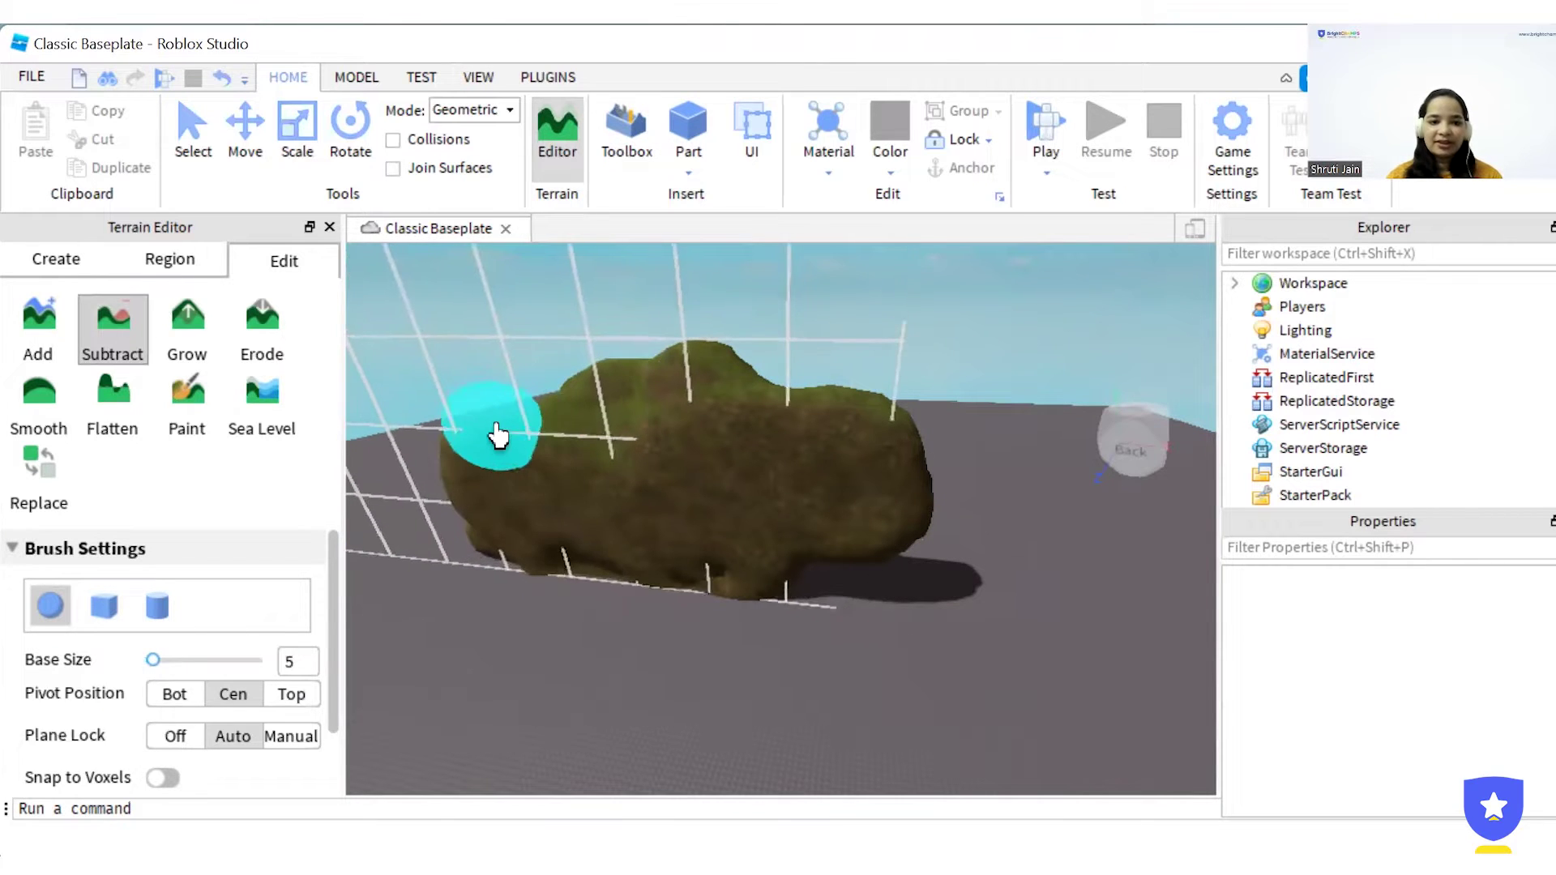
pyautogui.moveTo(568, 410)
pyautogui.mouseDown()
pyautogui.moveTo(580, 400)
pyautogui.moveTo(465, 441)
pyautogui.moveTo(729, 337)
pyautogui.mouseUp()
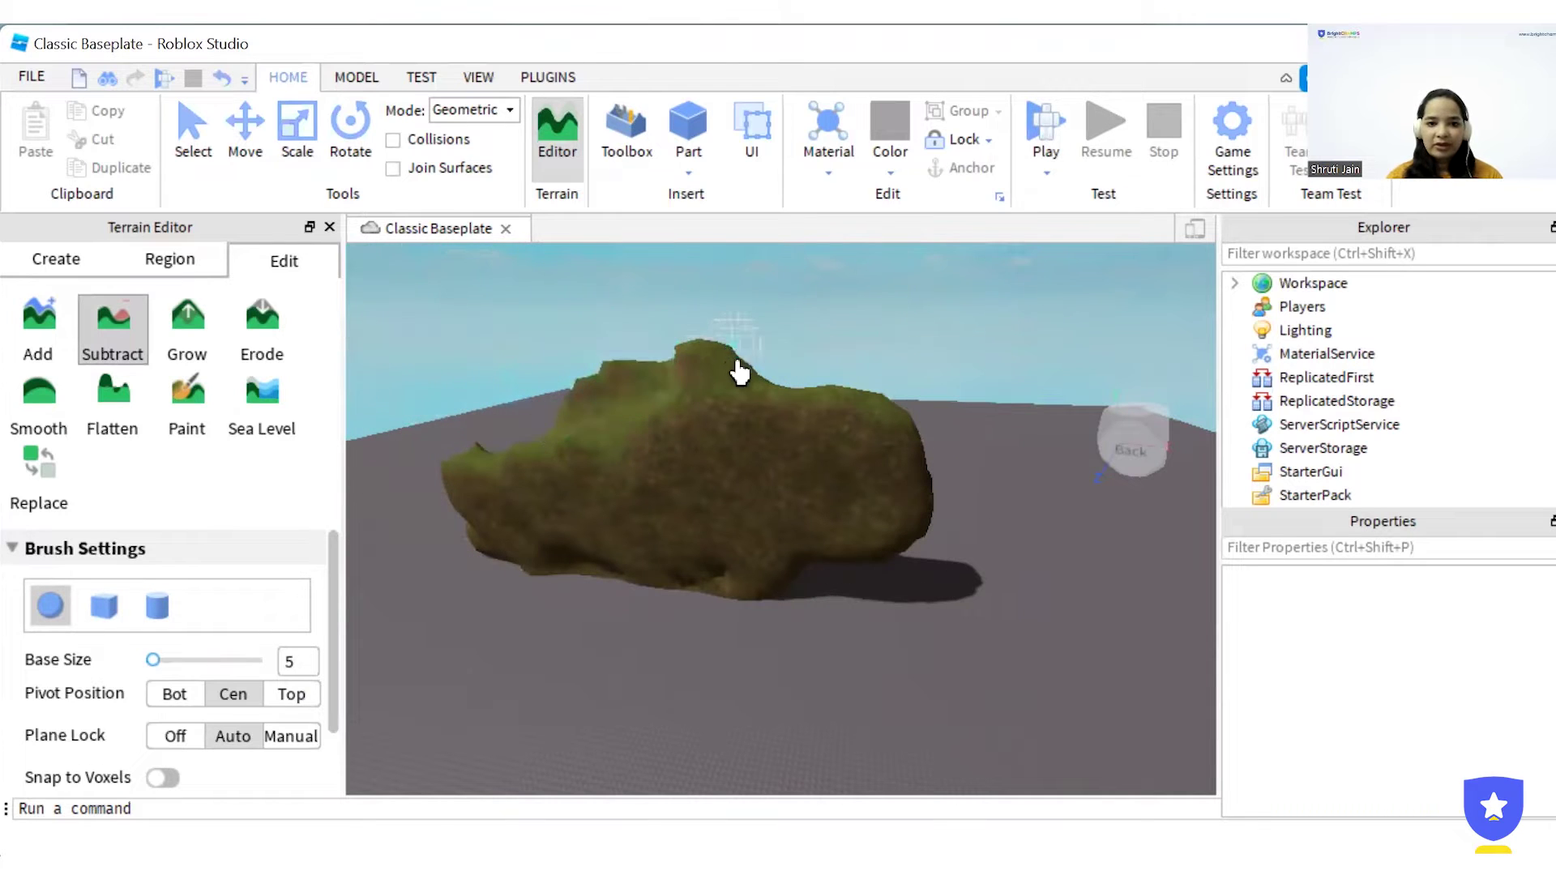
pyautogui.moveTo(863, 446)
pyautogui.mouseDown()
pyautogui.moveTo(851, 410)
pyautogui.moveTo(910, 462)
pyautogui.moveTo(892, 611)
pyautogui.moveTo(659, 573)
pyautogui.moveTo(901, 391)
pyautogui.mouseUp()
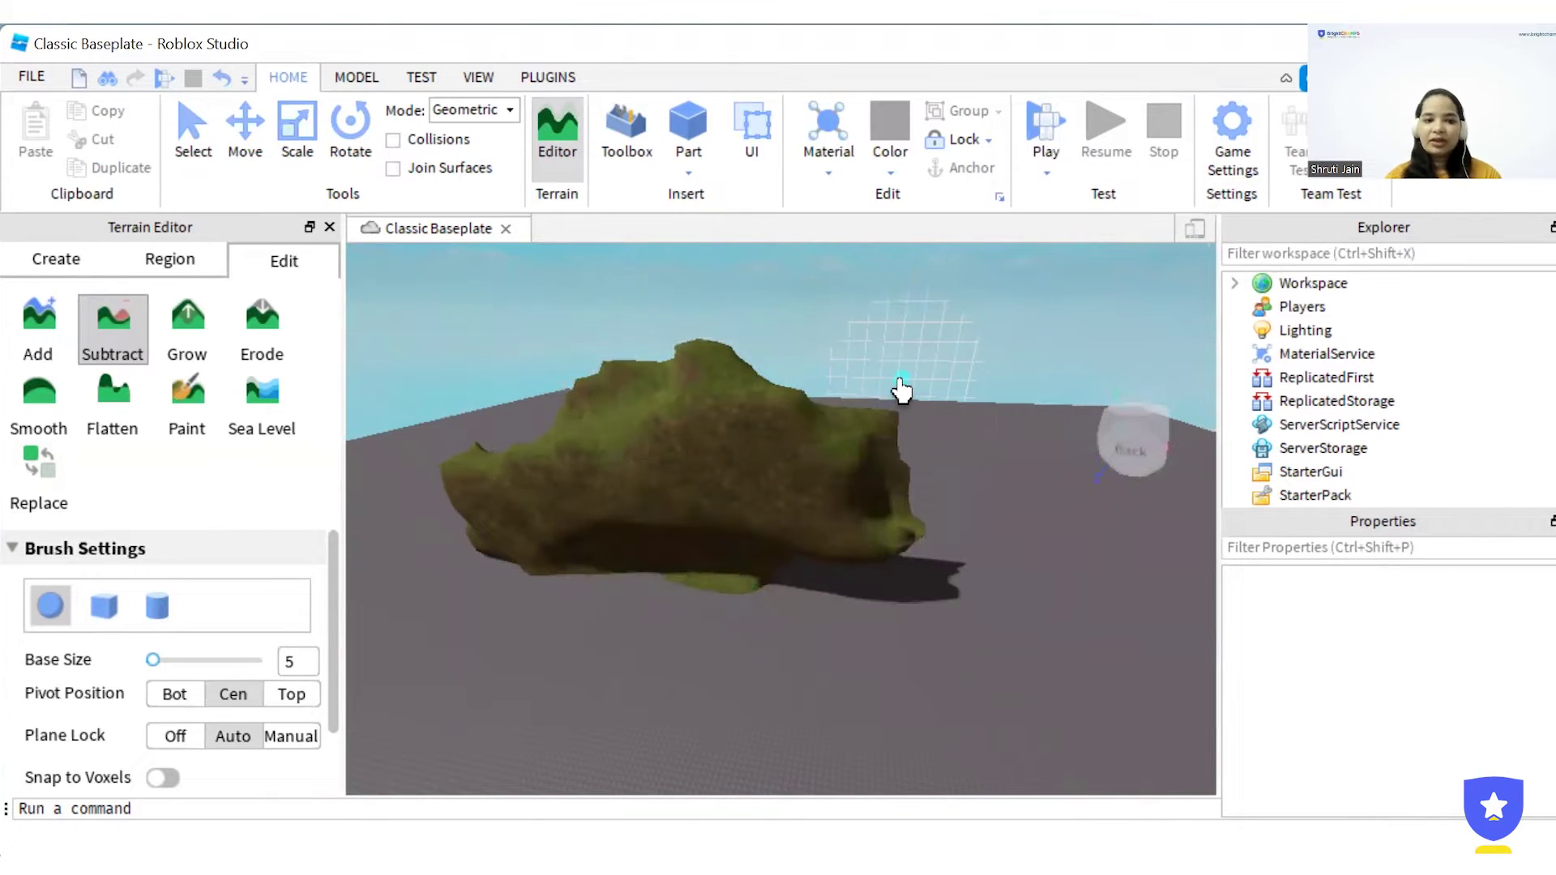
pyautogui.click(185, 320)
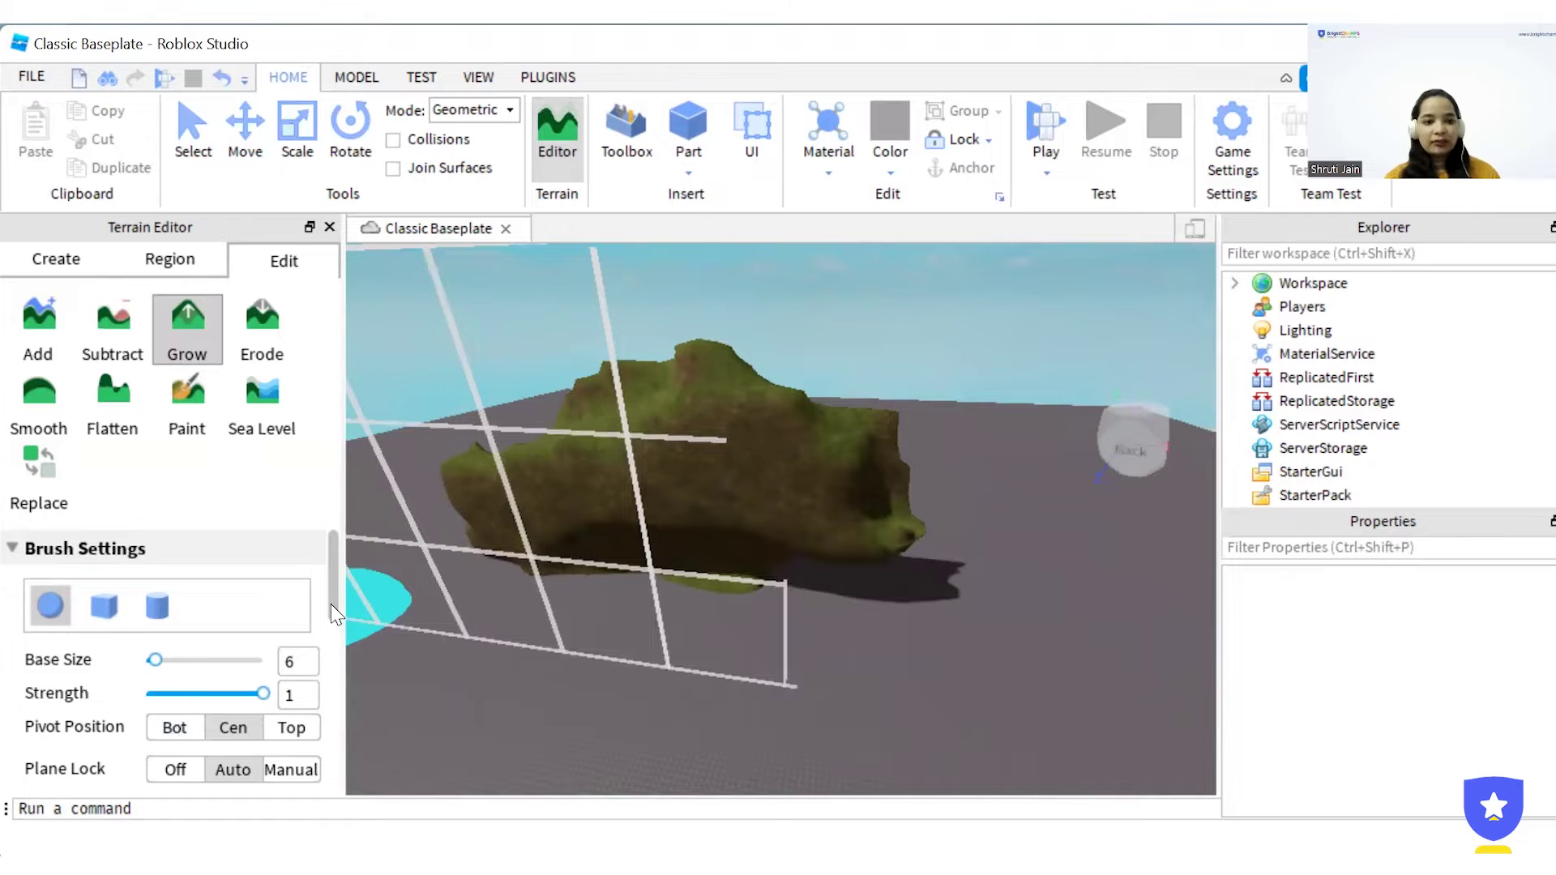
# - Grow the rock out along its left and upper-left edges into a fuller shape
pyautogui.moveTo(330, 605); pyautogui.dragTo(311, 762)
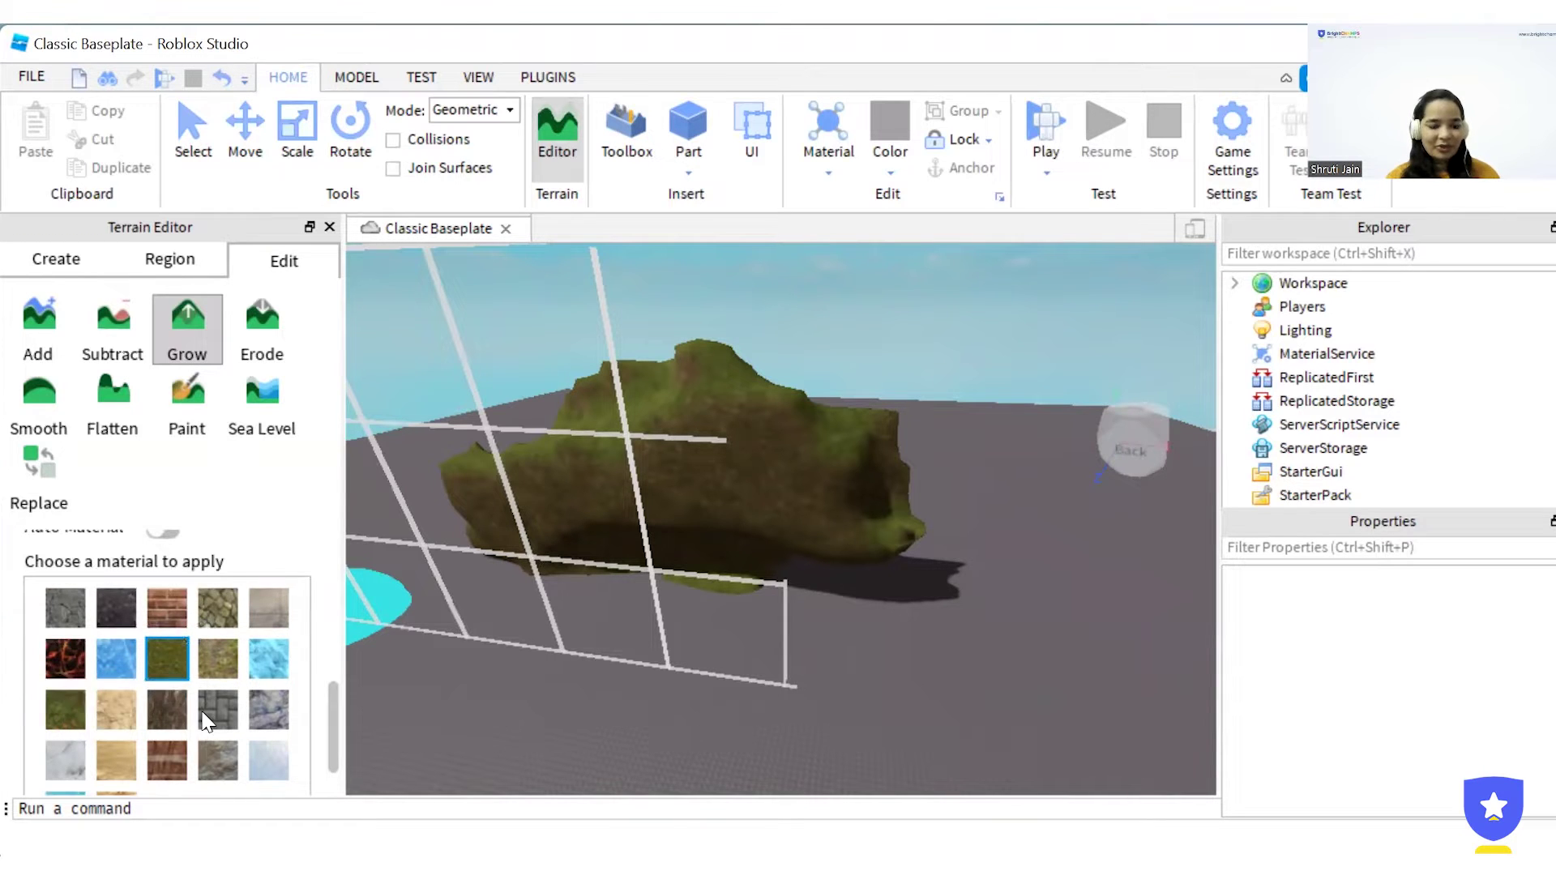
pyautogui.moveTo(397, 618); pyautogui.dragTo(532, 476)
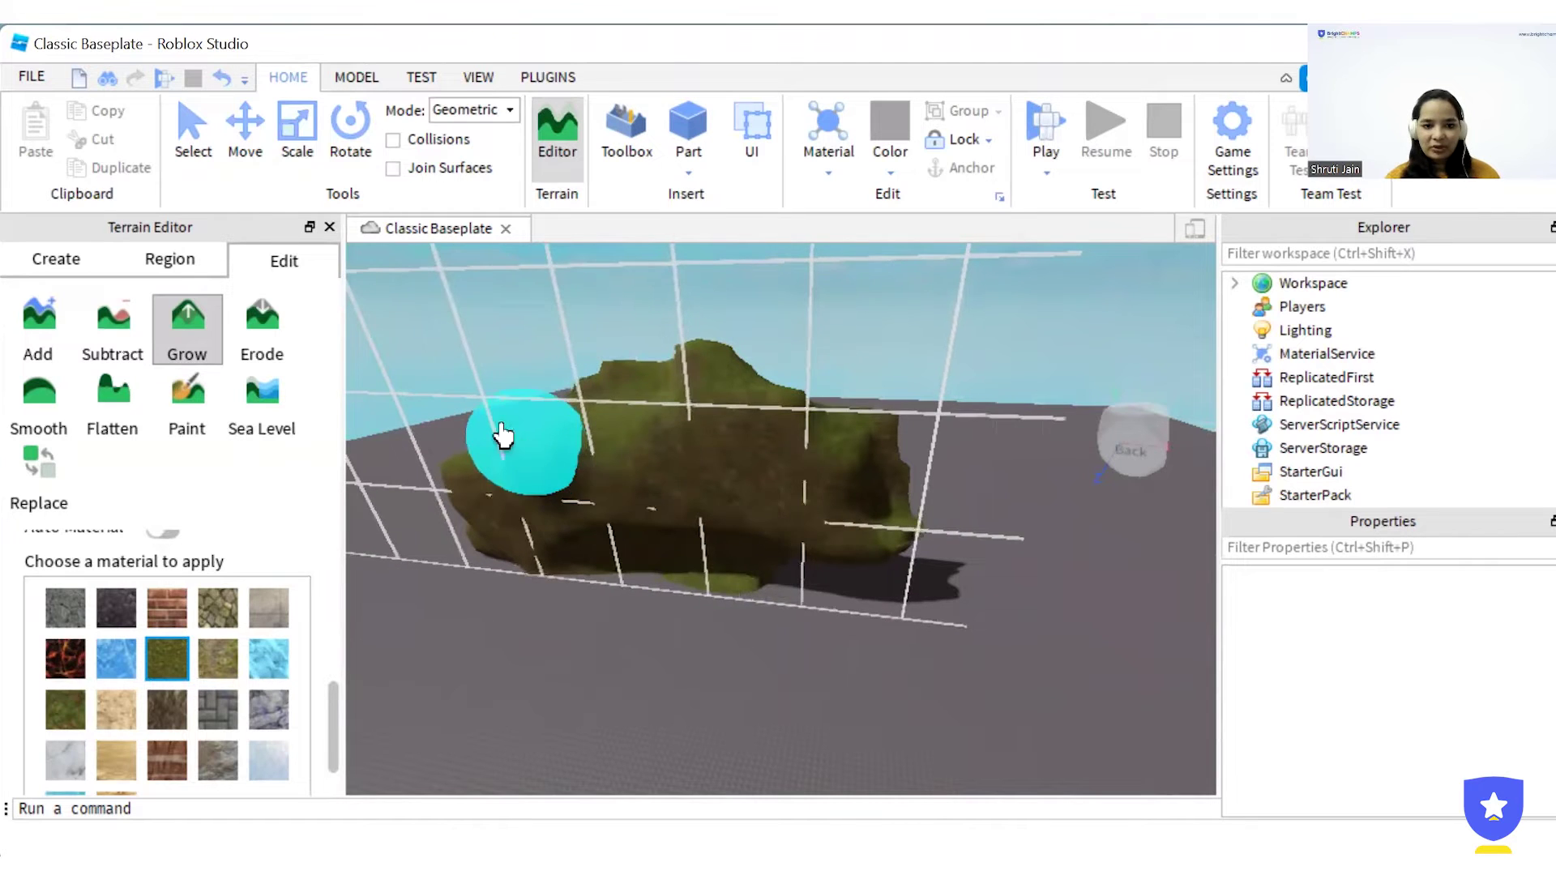
pyautogui.moveTo(533, 477)
pyautogui.mouseDown()
pyautogui.moveTo(493, 467)
pyautogui.moveTo(512, 459)
pyautogui.mouseUp()
pyautogui.moveTo(589, 427)
pyautogui.mouseDown()
pyautogui.moveTo(554, 410)
pyautogui.moveTo(472, 440)
pyautogui.moveTo(608, 382)
pyautogui.moveTo(708, 365)
pyautogui.moveTo(861, 424)
pyautogui.moveTo(913, 521)
pyautogui.moveTo(782, 567)
pyautogui.moveTo(660, 559)
pyautogui.moveTo(546, 582)
pyautogui.moveTo(847, 566)
pyautogui.moveTo(746, 576)
pyautogui.moveTo(598, 539)
pyautogui.moveTo(548, 580)
pyautogui.moveTo(817, 604)
pyautogui.mouseUp()
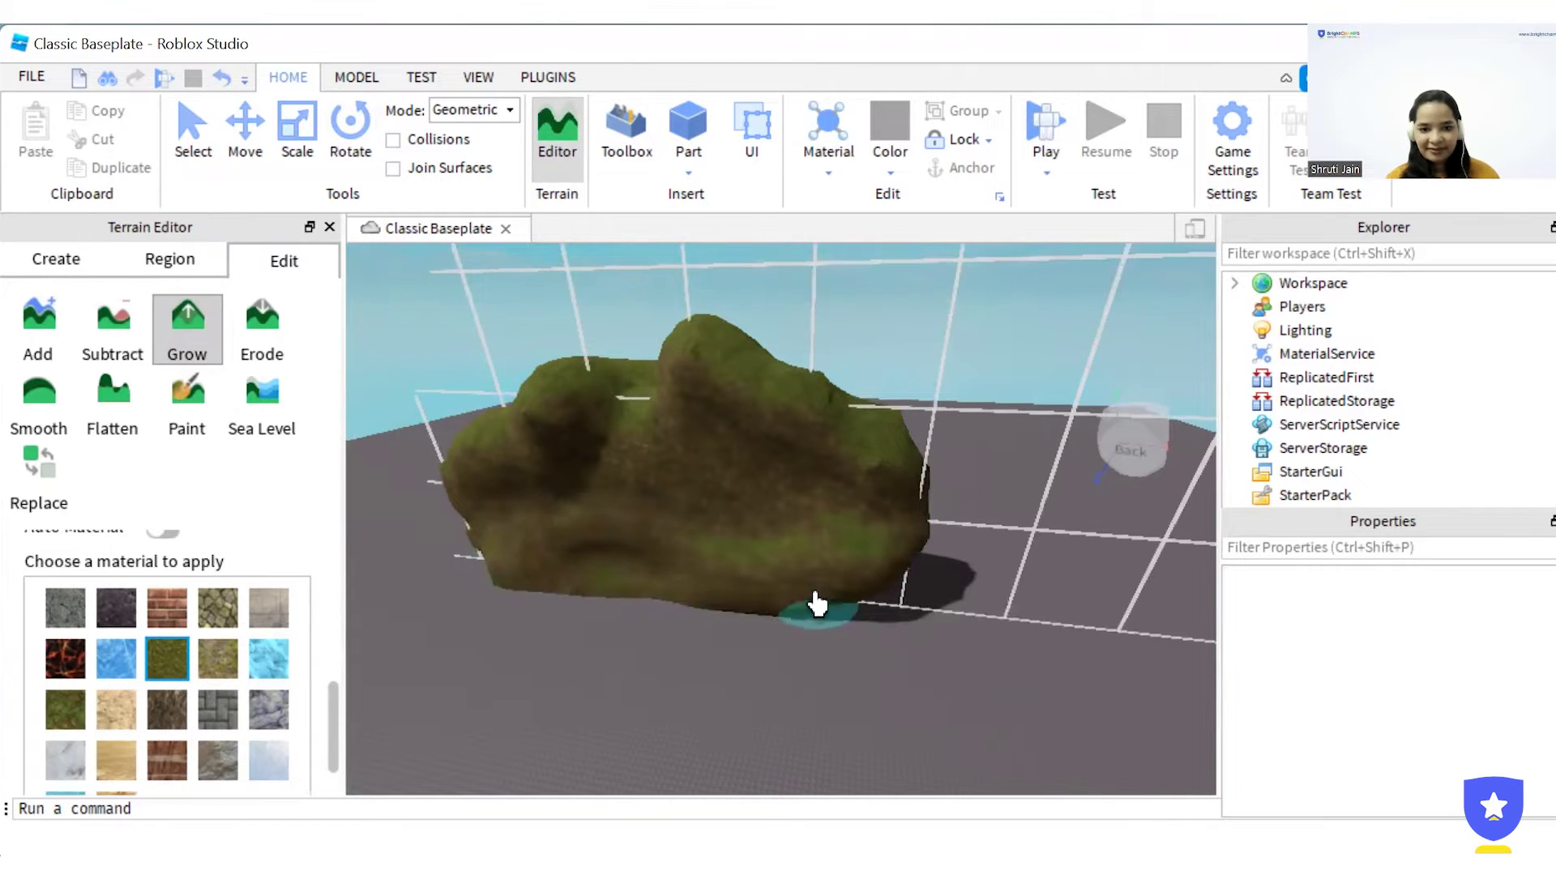
# - Erode a crater into the rock face using a size-8 Erode brush
pyautogui.click(254, 341)
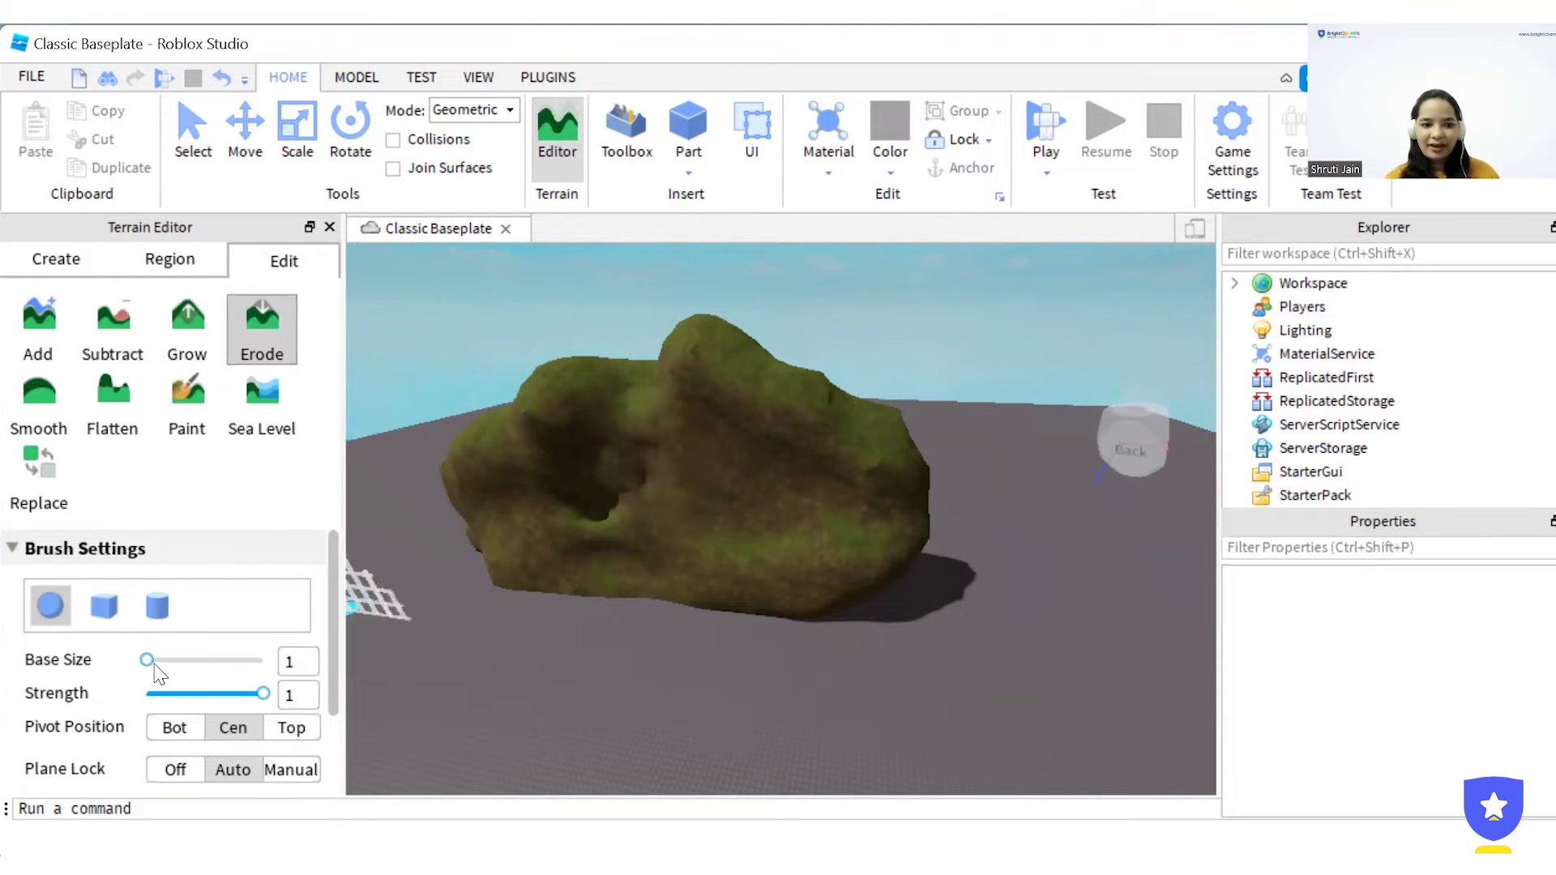
pyautogui.moveTo(150, 662); pyautogui.dragTo(159, 660)
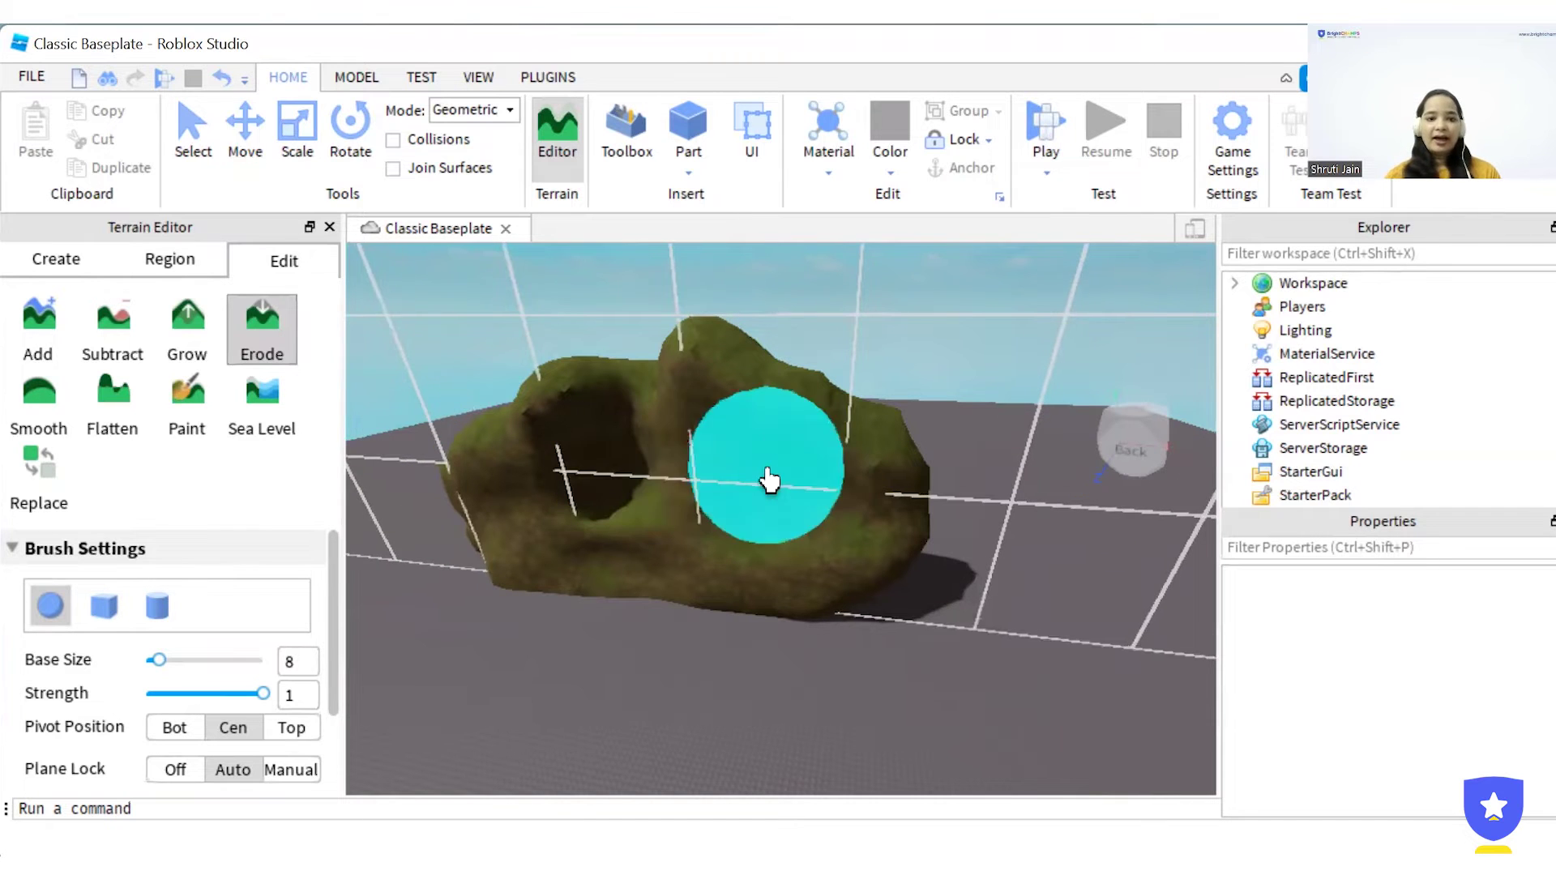
pyautogui.moveTo(771, 479); pyautogui.dragTo(768, 479)
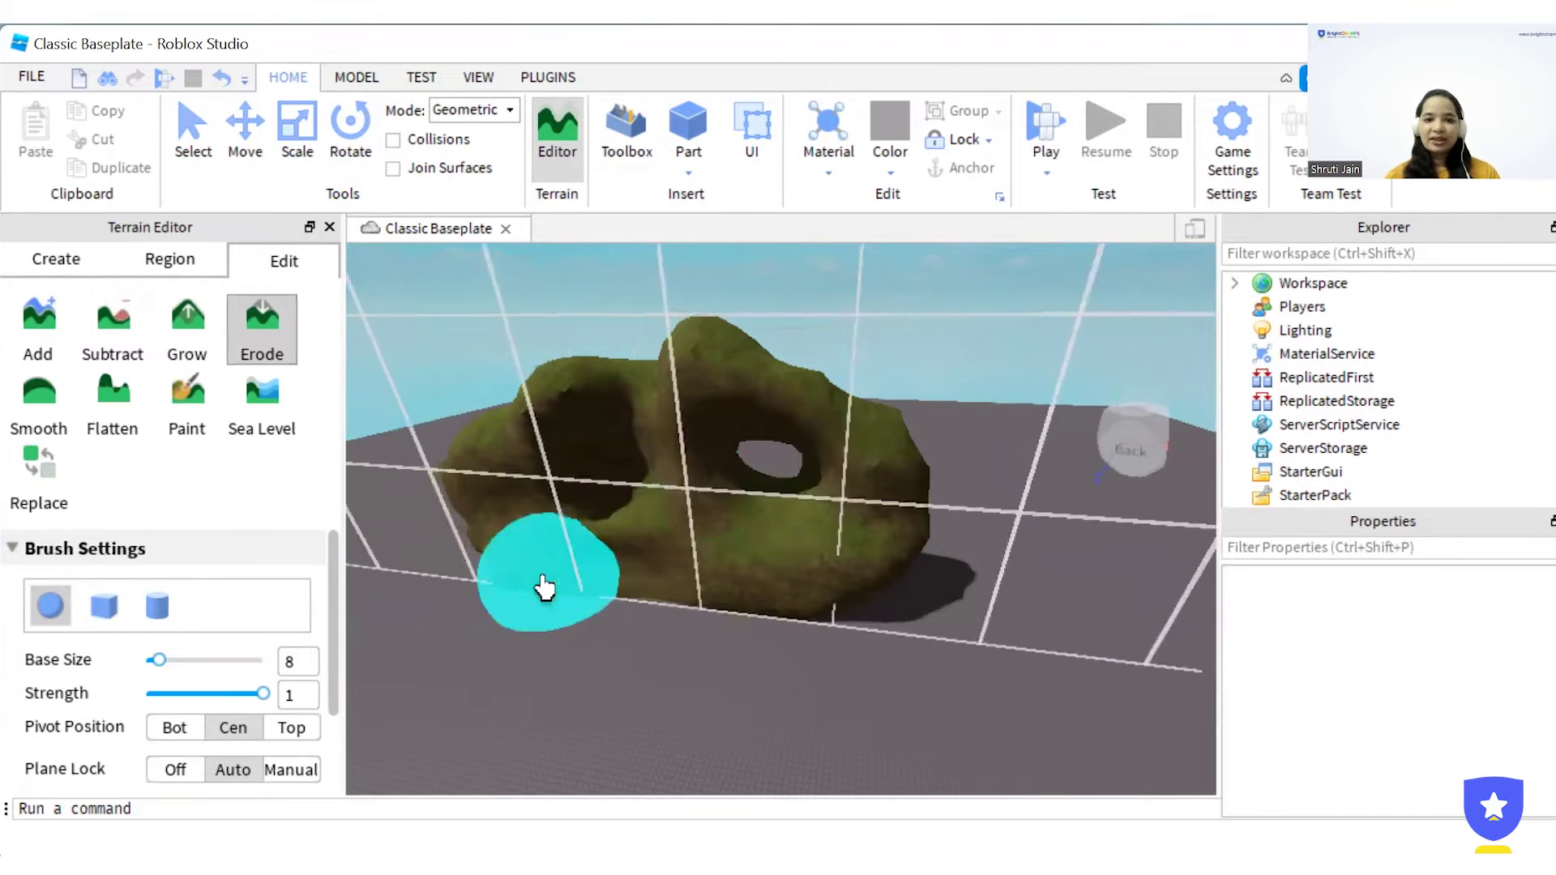
# - Smooth the rock's surface and holes, then flatten the bump along its top
pyautogui.click(38, 402)
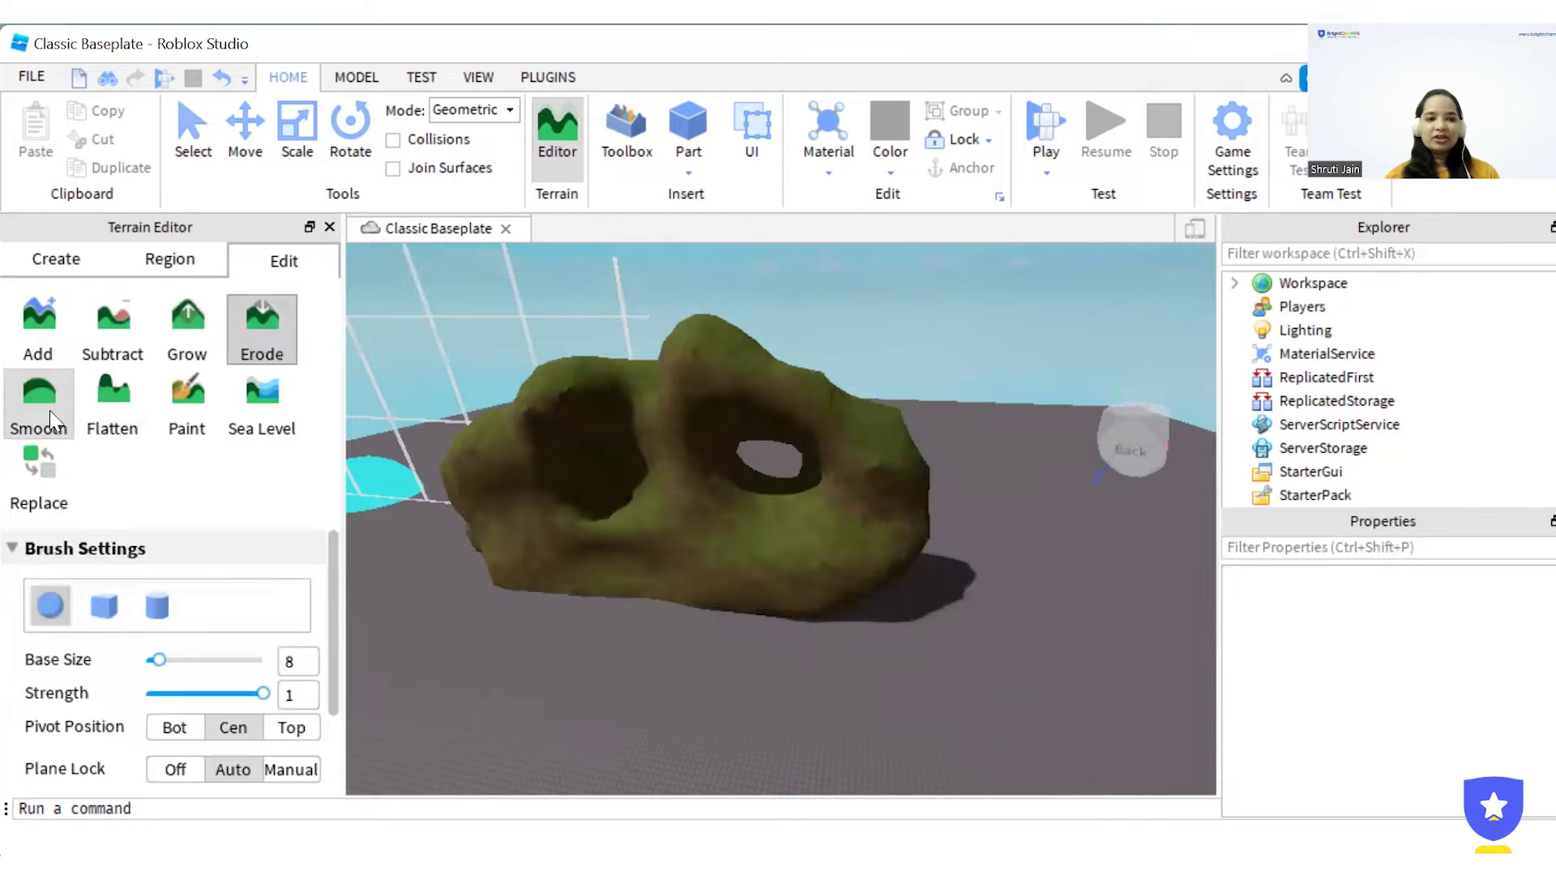
pyautogui.moveTo(574, 451)
pyautogui.mouseDown()
pyautogui.moveTo(742, 535)
pyautogui.moveTo(584, 492)
pyautogui.moveTo(646, 403)
pyautogui.moveTo(799, 452)
pyautogui.moveTo(665, 536)
pyautogui.moveTo(705, 441)
pyautogui.moveTo(667, 573)
pyautogui.moveTo(474, 539)
pyautogui.moveTo(451, 451)
pyautogui.moveTo(510, 381)
pyautogui.moveTo(625, 357)
pyautogui.moveTo(747, 354)
pyautogui.moveTo(848, 392)
pyautogui.moveTo(900, 490)
pyautogui.moveTo(819, 552)
pyautogui.moveTo(576, 424)
pyautogui.moveTo(486, 459)
pyautogui.mouseUp()
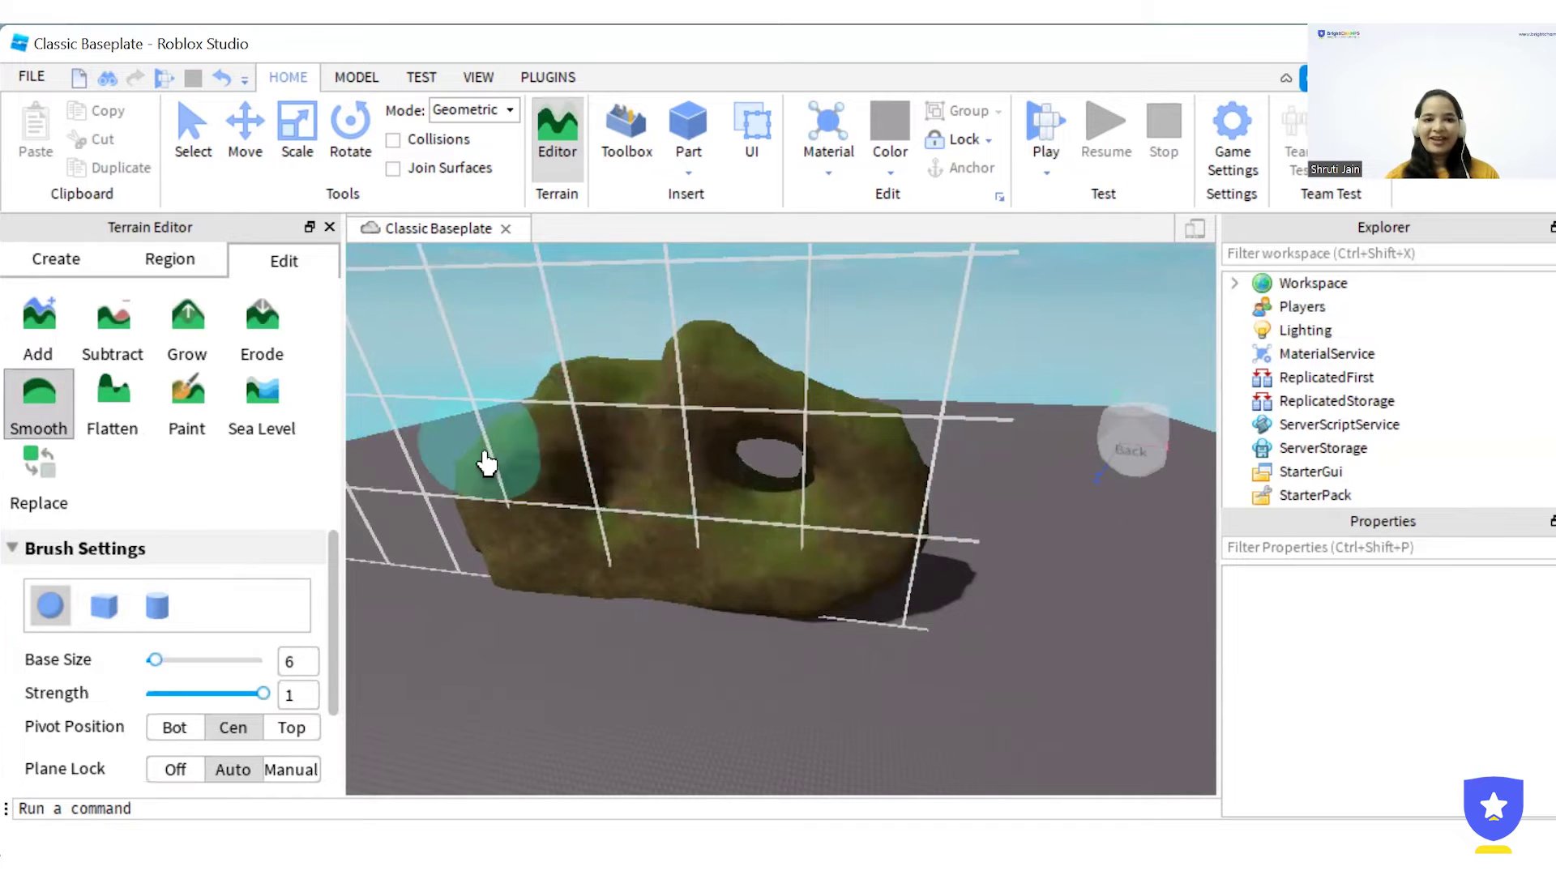
pyautogui.click(124, 397)
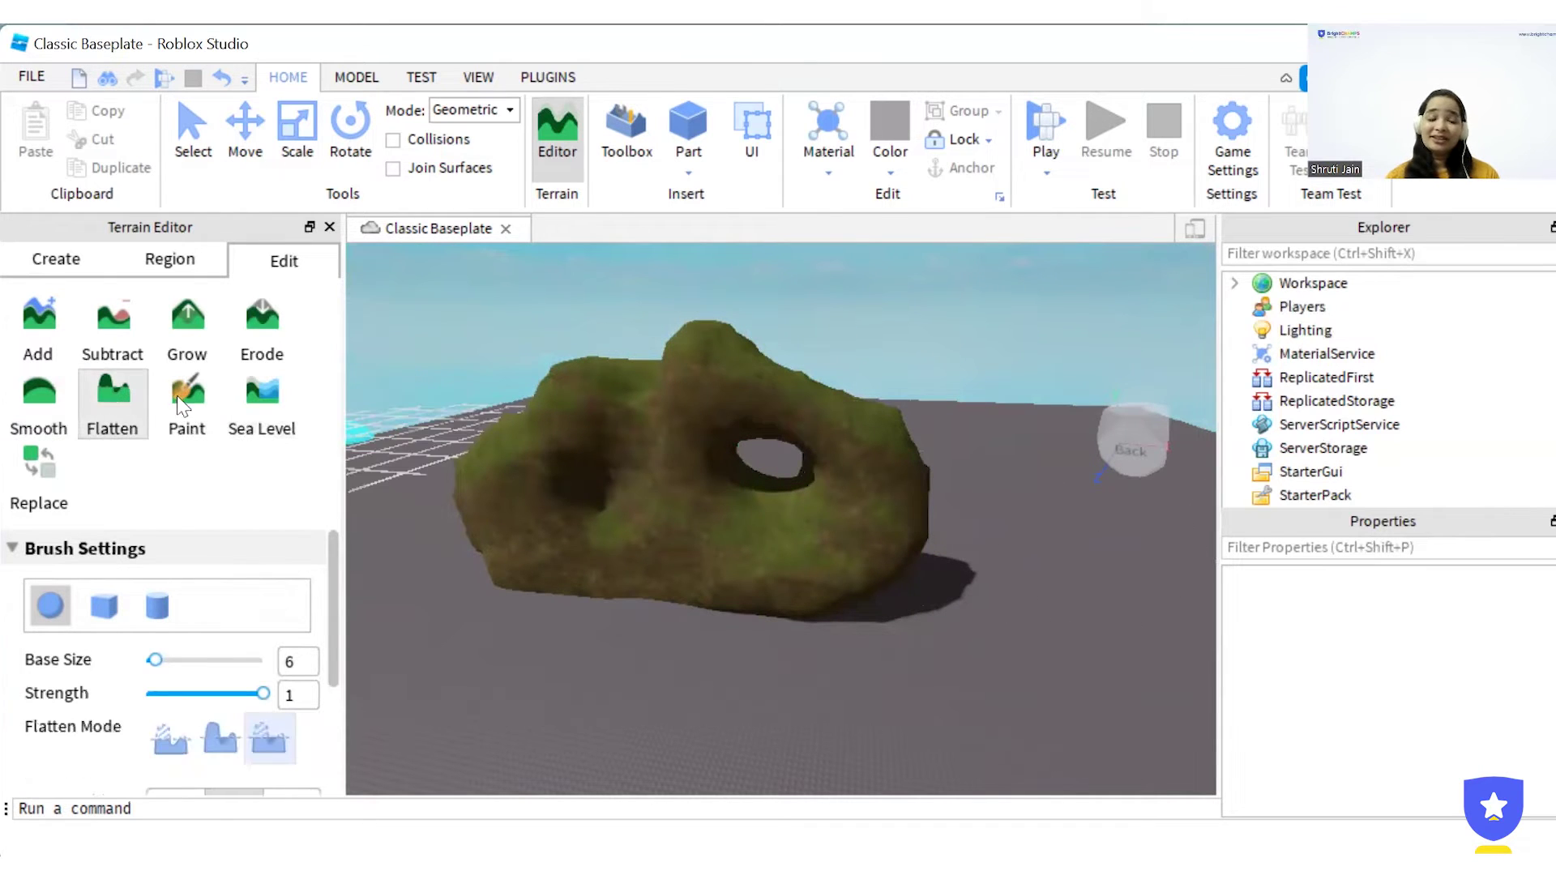
pyautogui.moveTo(571, 375)
pyautogui.mouseDown()
pyautogui.moveTo(737, 375)
pyautogui.moveTo(826, 395)
pyautogui.moveTo(876, 416)
pyautogui.moveTo(910, 511)
pyautogui.moveTo(879, 539)
pyautogui.moveTo(625, 551)
pyautogui.moveTo(504, 522)
pyautogui.moveTo(472, 469)
pyautogui.moveTo(528, 372)
pyautogui.moveTo(757, 392)
pyautogui.mouseUp()
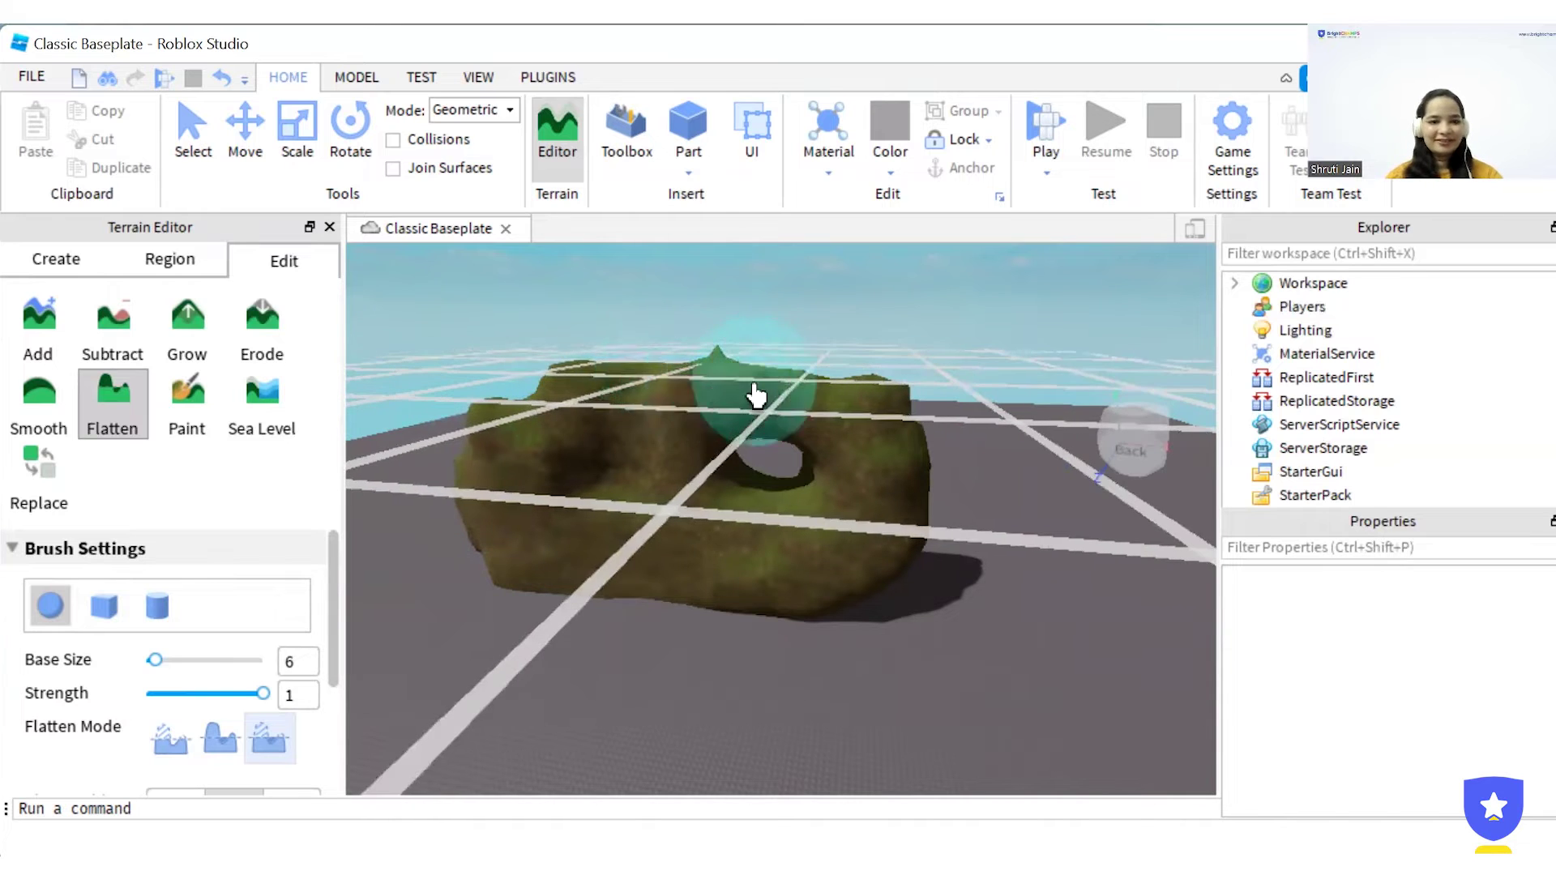
pyautogui.click(201, 400)
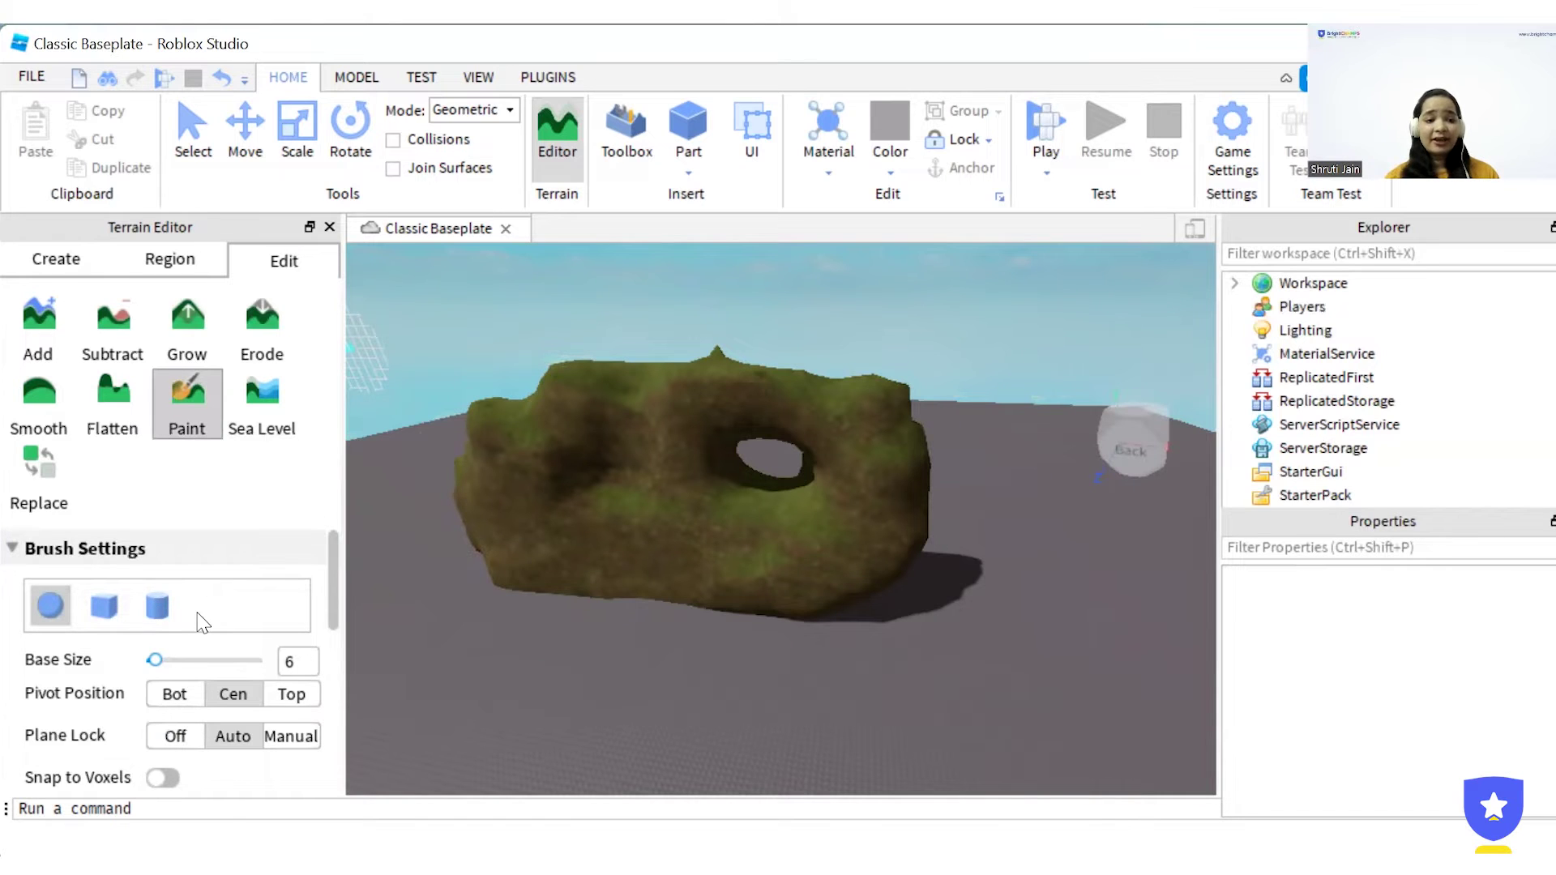
# - Paint Water with a cube brush into the rock's hole and across its front face
pyautogui.scroll(-2, 202, 622)
pyautogui.scroll(-5, 203, 623)
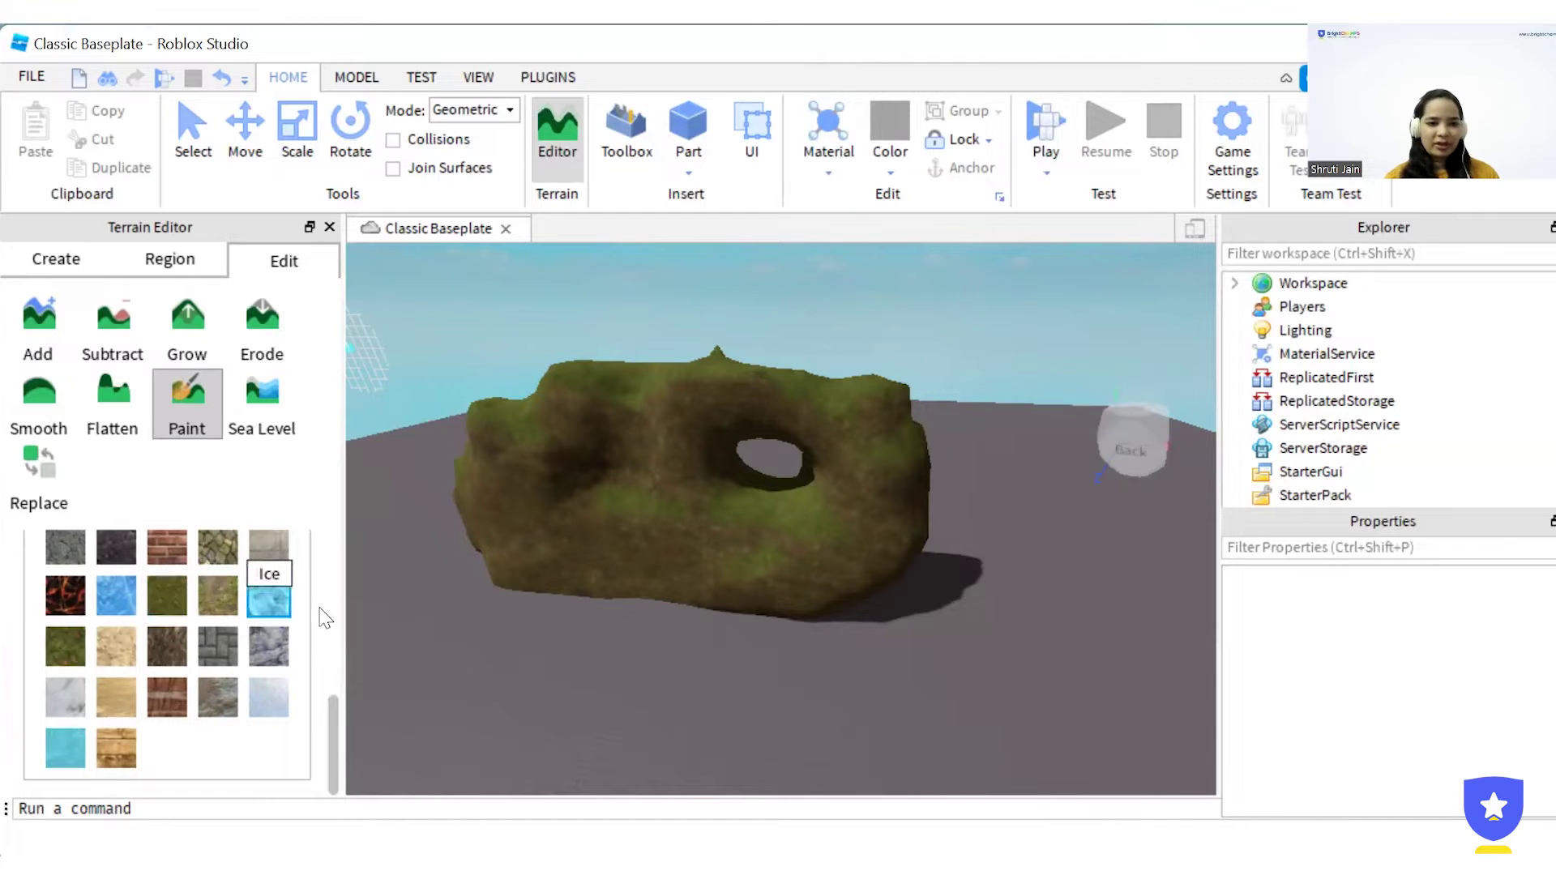
pyautogui.click(770, 658)
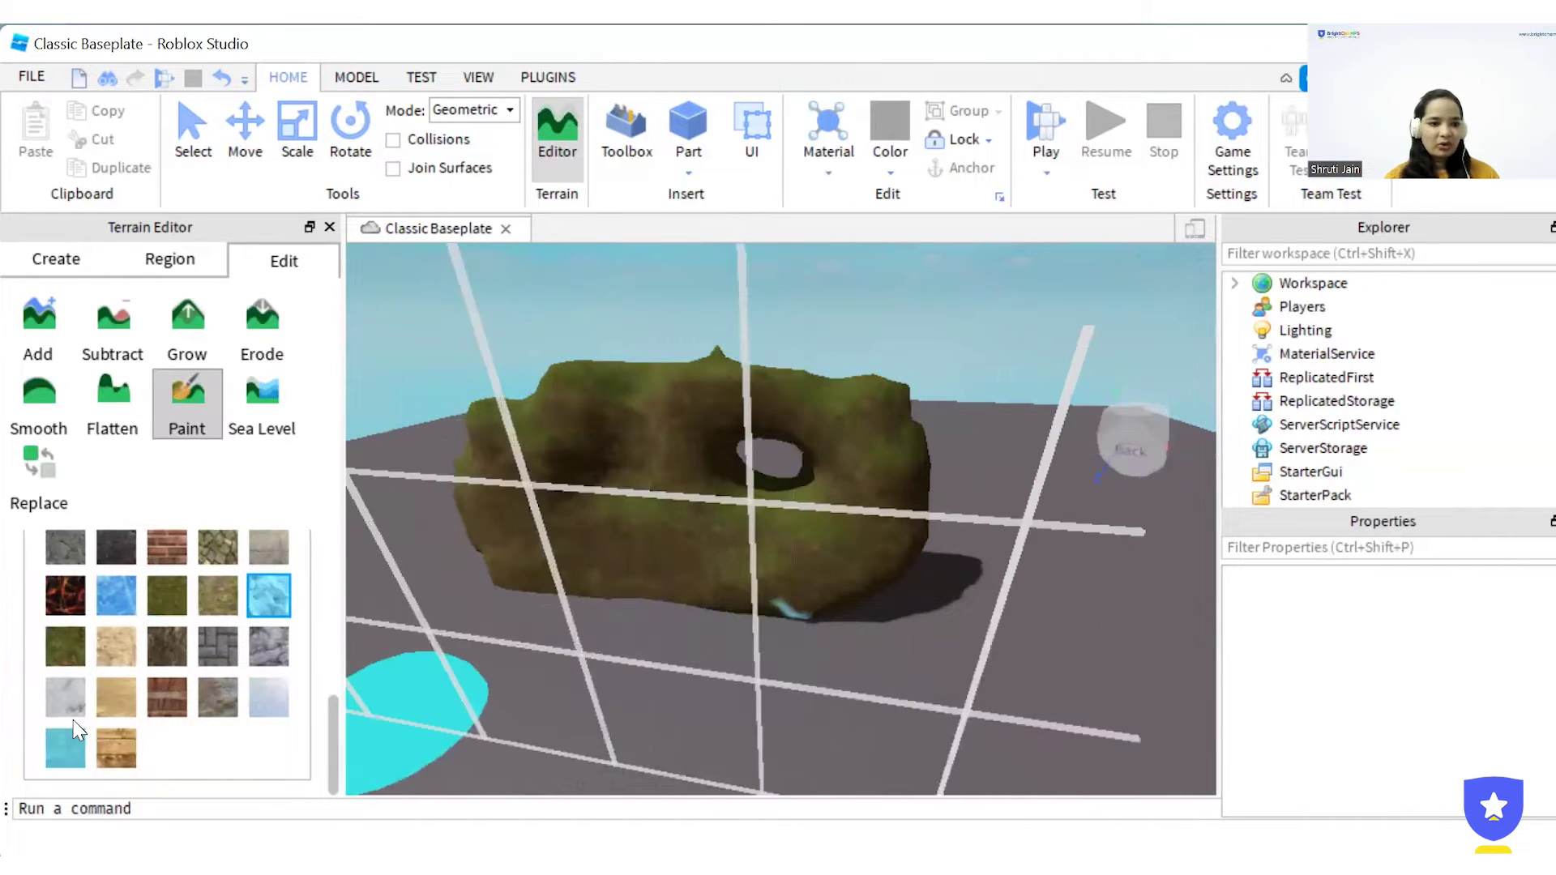
pyautogui.click(68, 744)
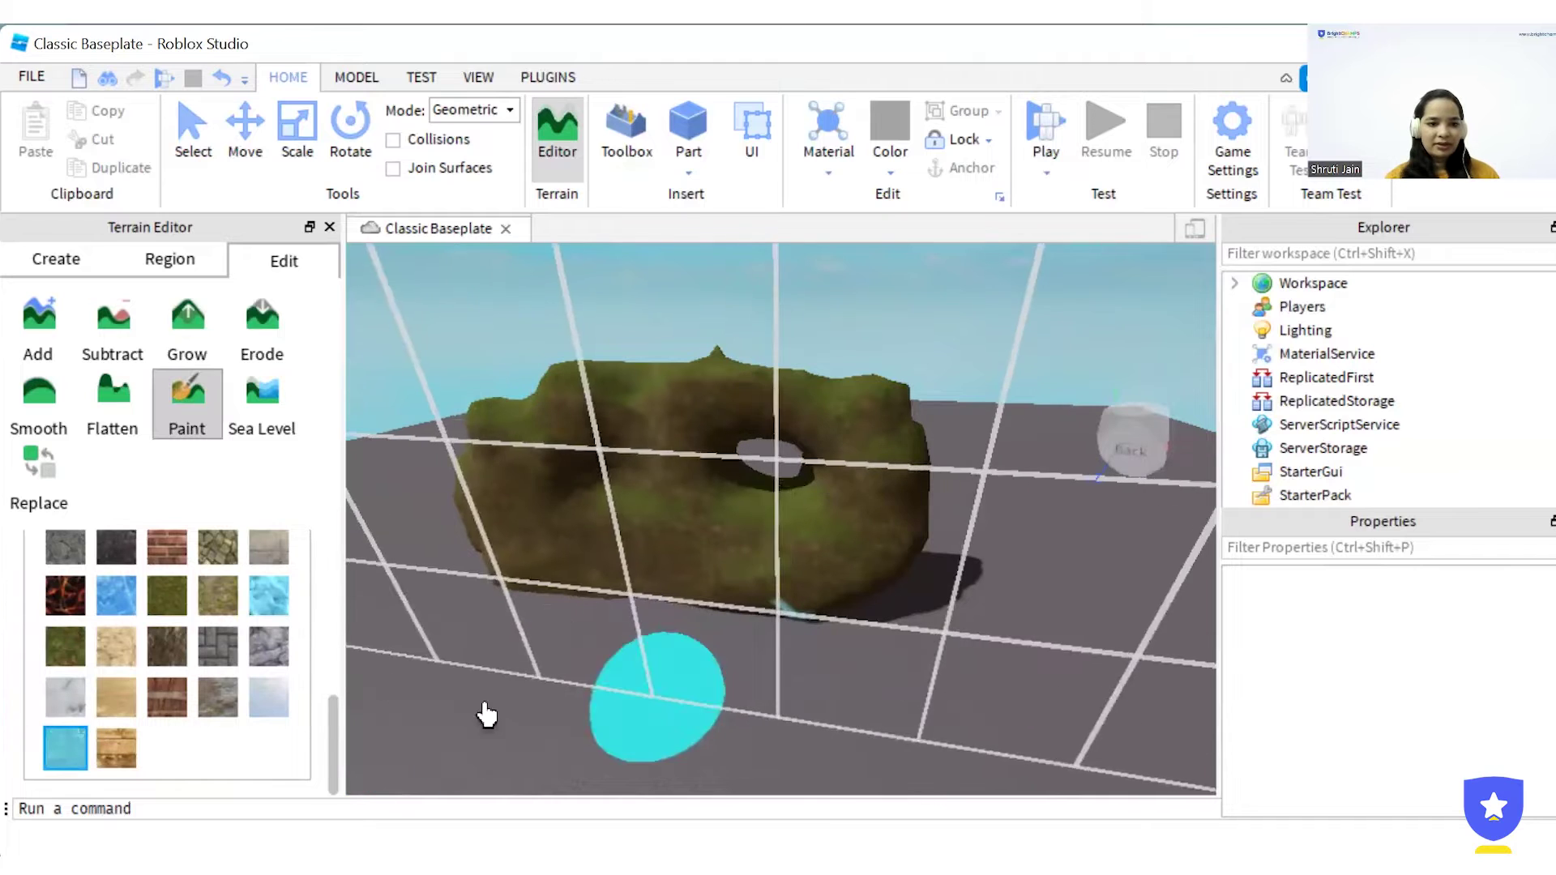
pyautogui.scroll(5, 162, 648)
pyautogui.click(103, 606)
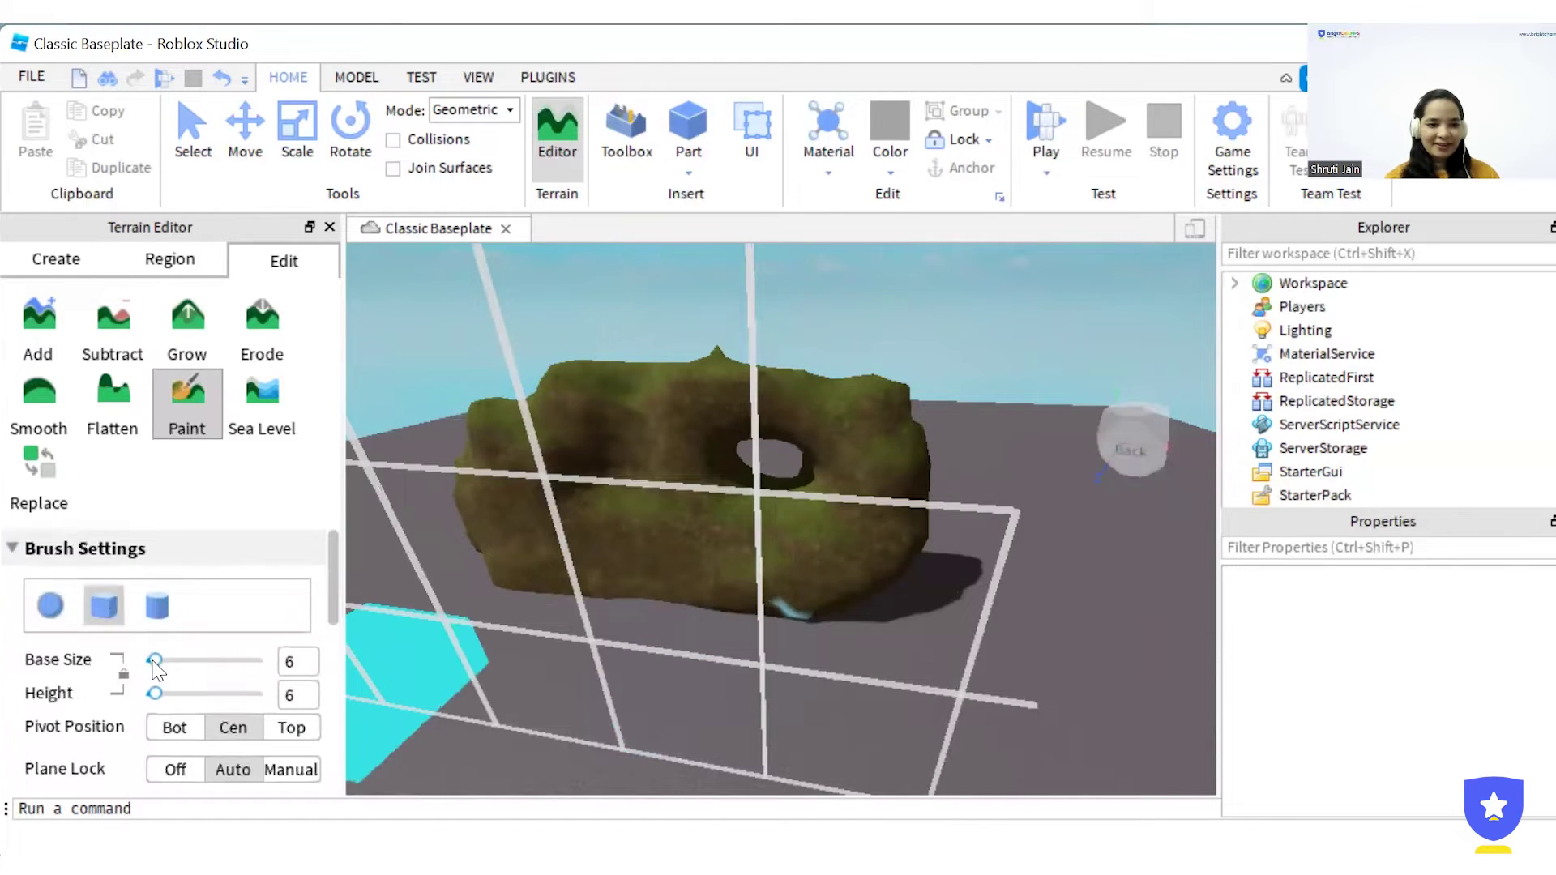
pyautogui.scroll(-5, 155, 669)
pyautogui.click(772, 492)
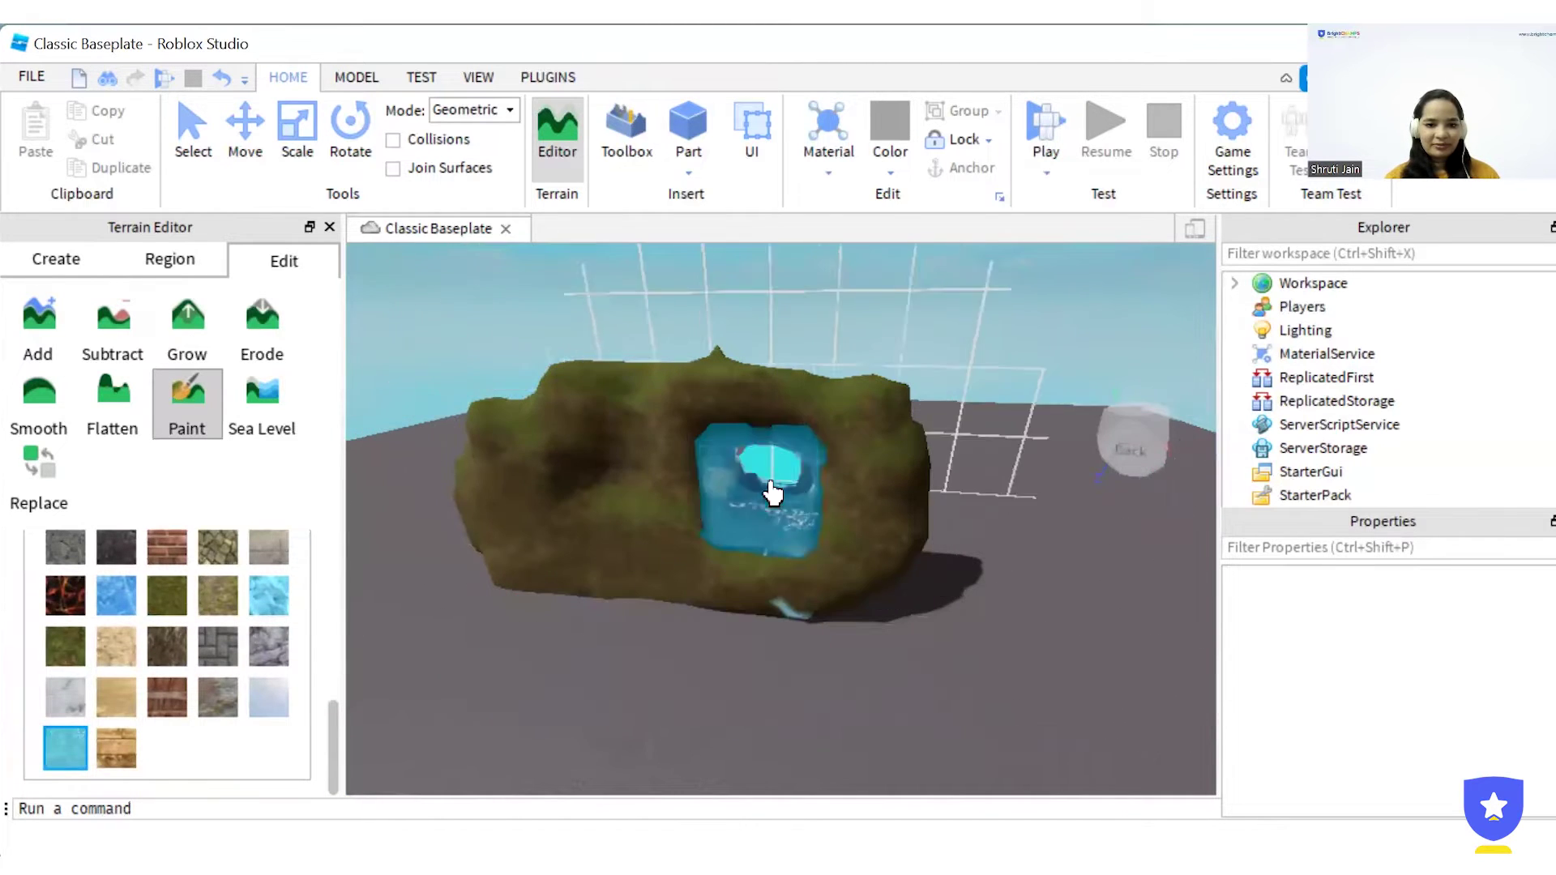
pyautogui.moveTo(772, 492)
pyautogui.mouseDown()
pyautogui.moveTo(837, 521)
pyautogui.moveTo(768, 545)
pyautogui.moveTo(713, 473)
pyautogui.moveTo(704, 428)
pyautogui.mouseUp()
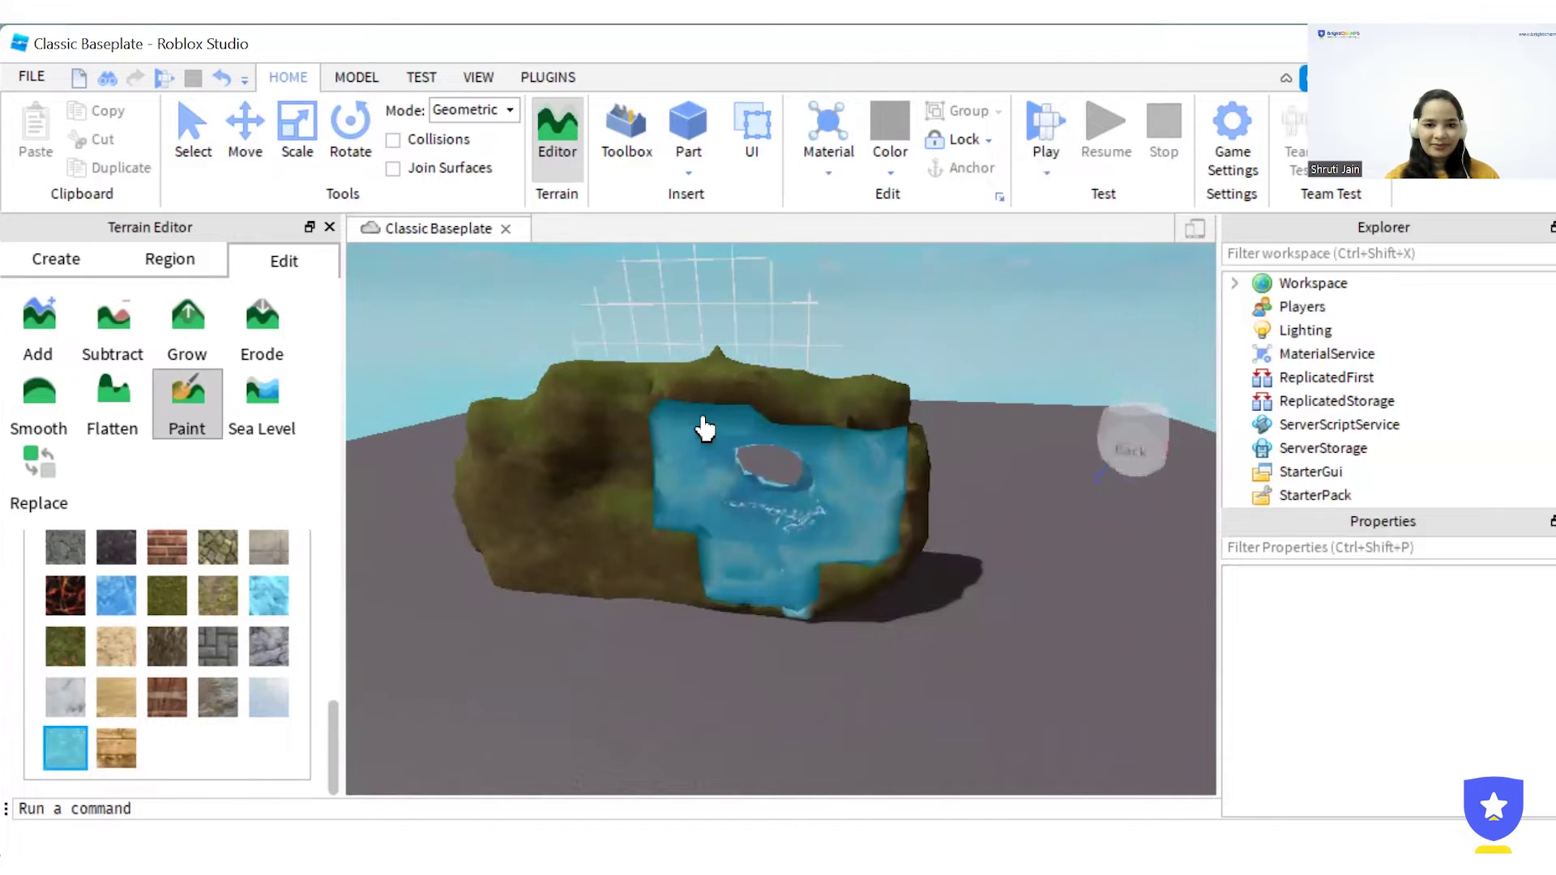
# - Paint Glacier ice onto the rock's left side, edges and top-left
pyautogui.click(269, 697)
pyautogui.moveTo(567, 538); pyautogui.dragTo(632, 476)
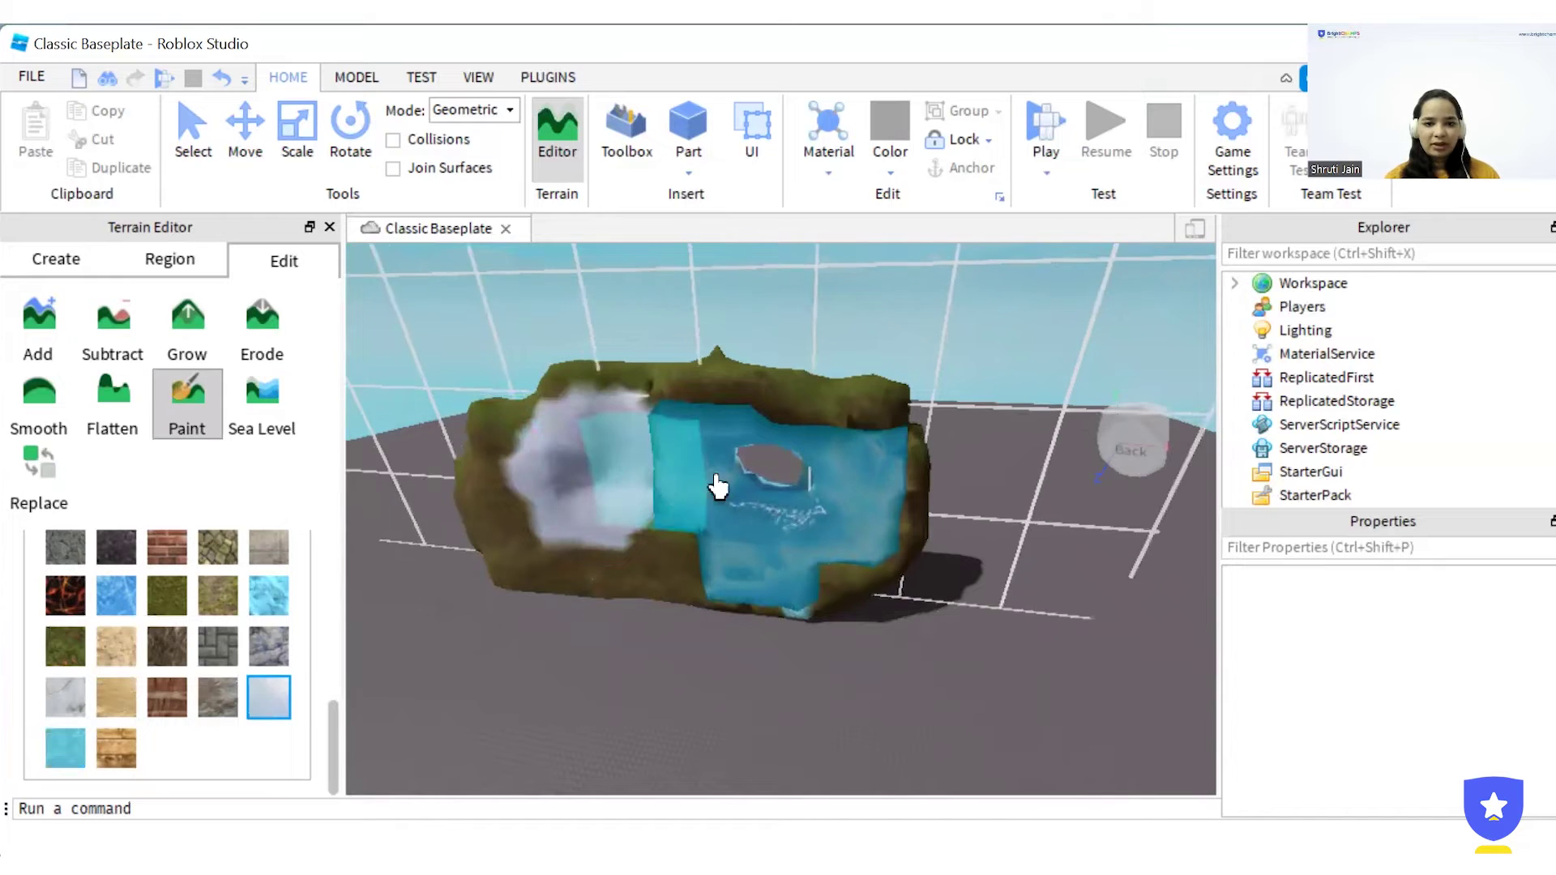
pyautogui.moveTo(837, 555)
pyautogui.mouseDown()
pyautogui.moveTo(859, 521)
pyautogui.moveTo(844, 487)
pyautogui.moveTo(626, 462)
pyautogui.moveTo(655, 506)
pyautogui.mouseUp()
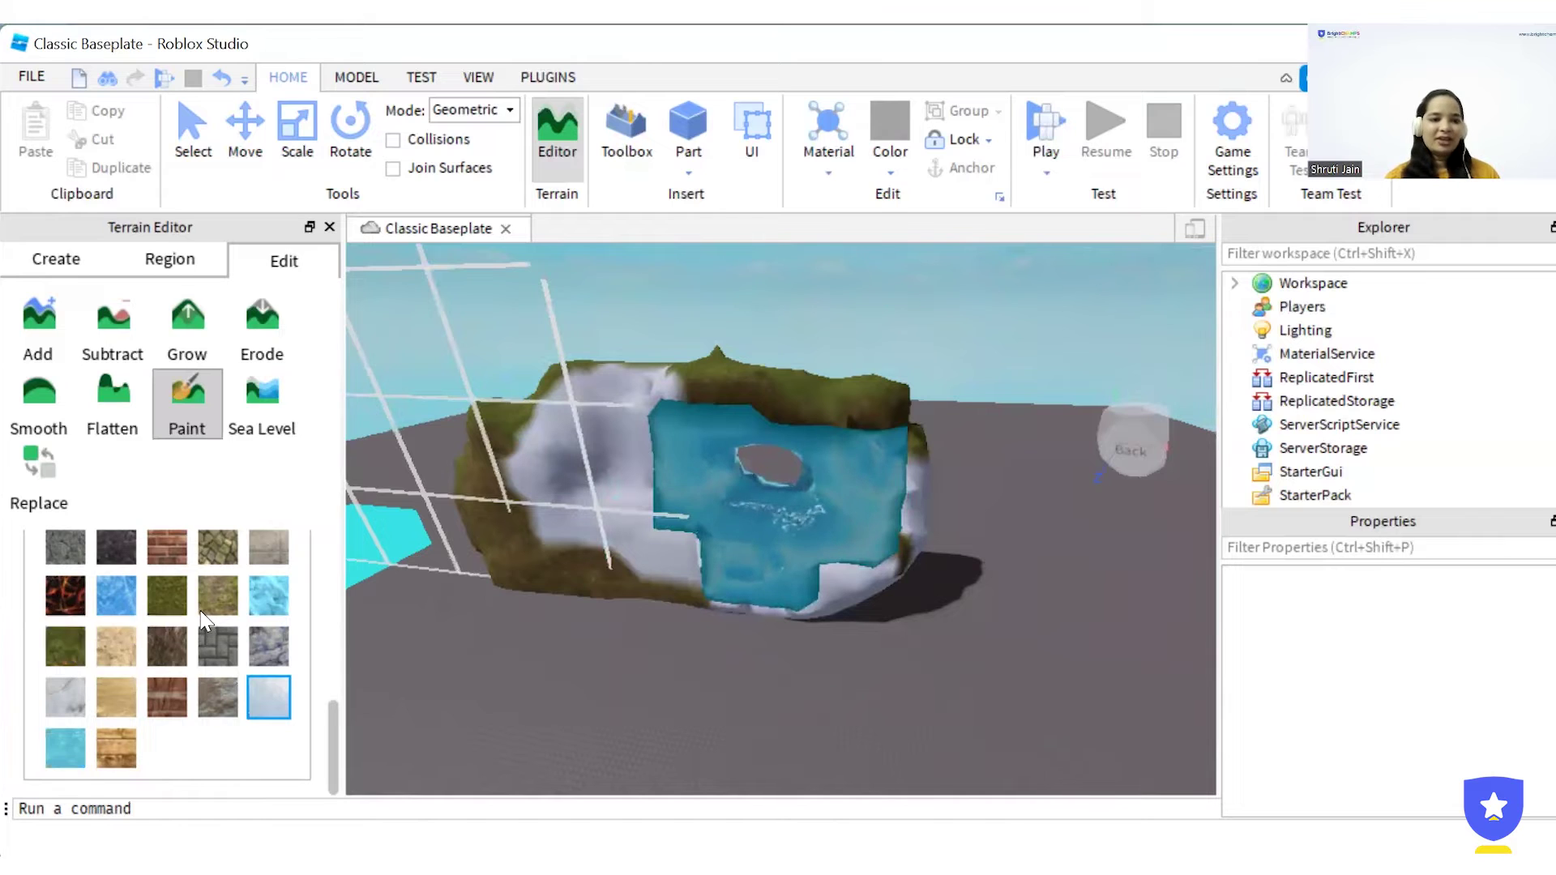
pyautogui.scroll(5, 207, 624)
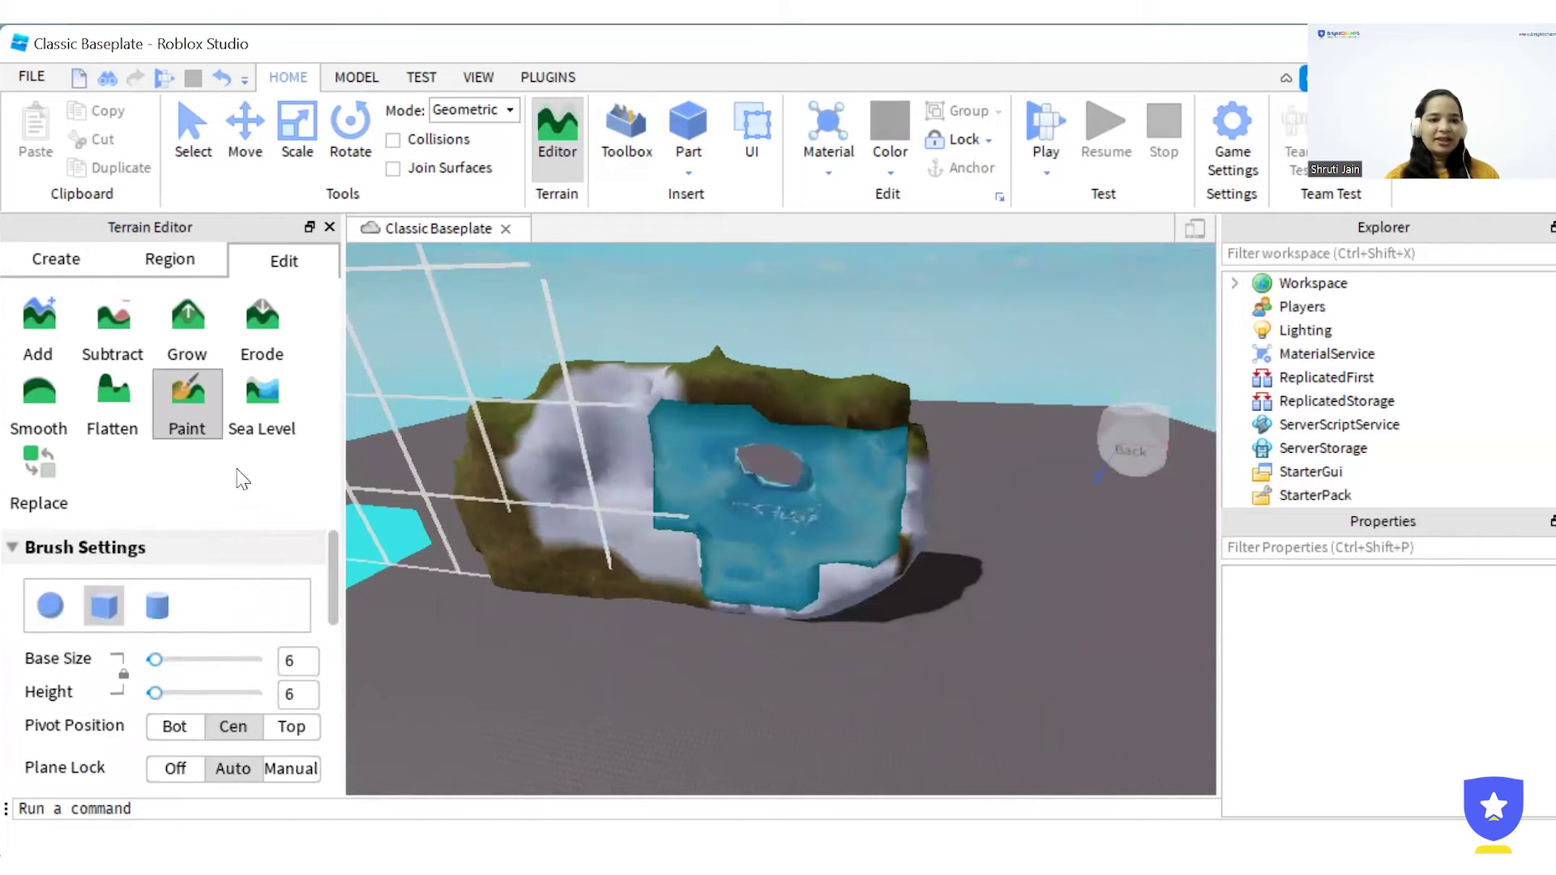
# - Fill the whole map region with water using the Sea Level tool's Create
pyautogui.click(266, 421)
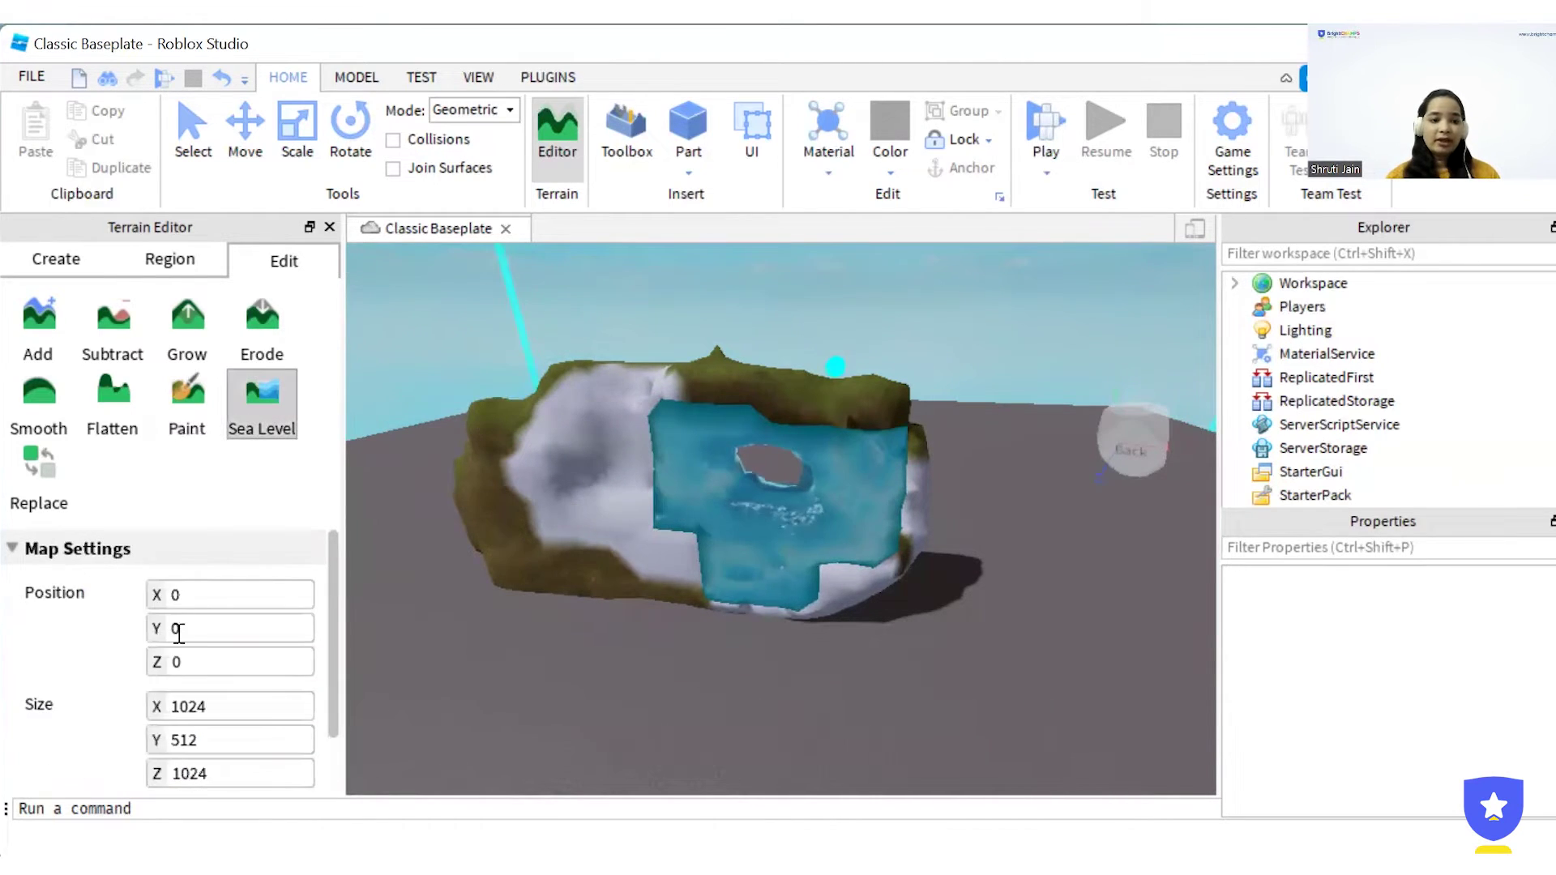
pyautogui.scroll(-2, 215, 752)
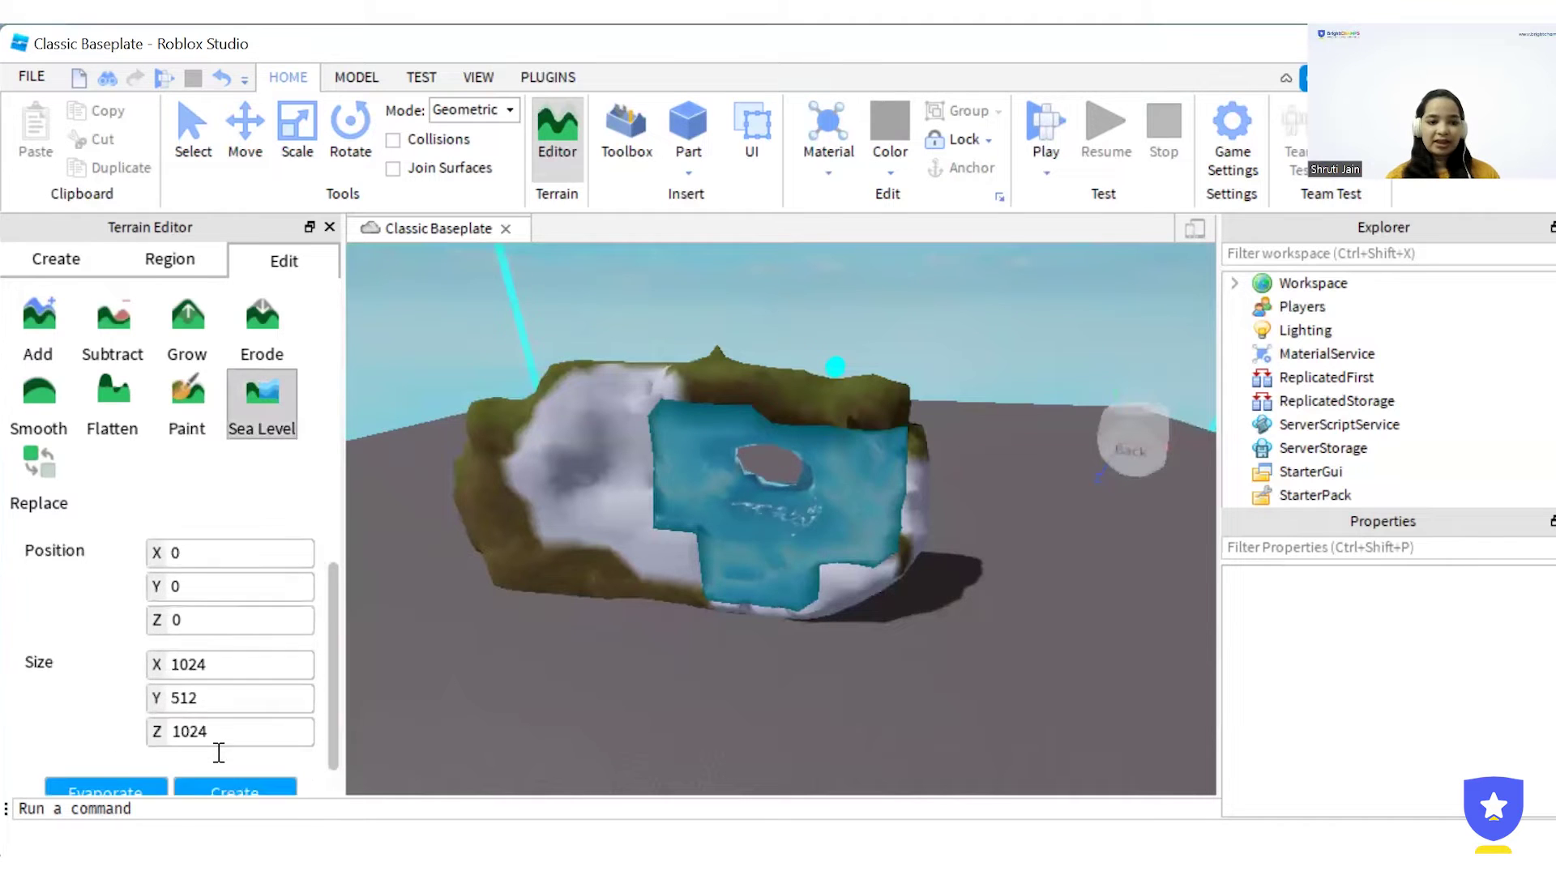
pyautogui.click(246, 757)
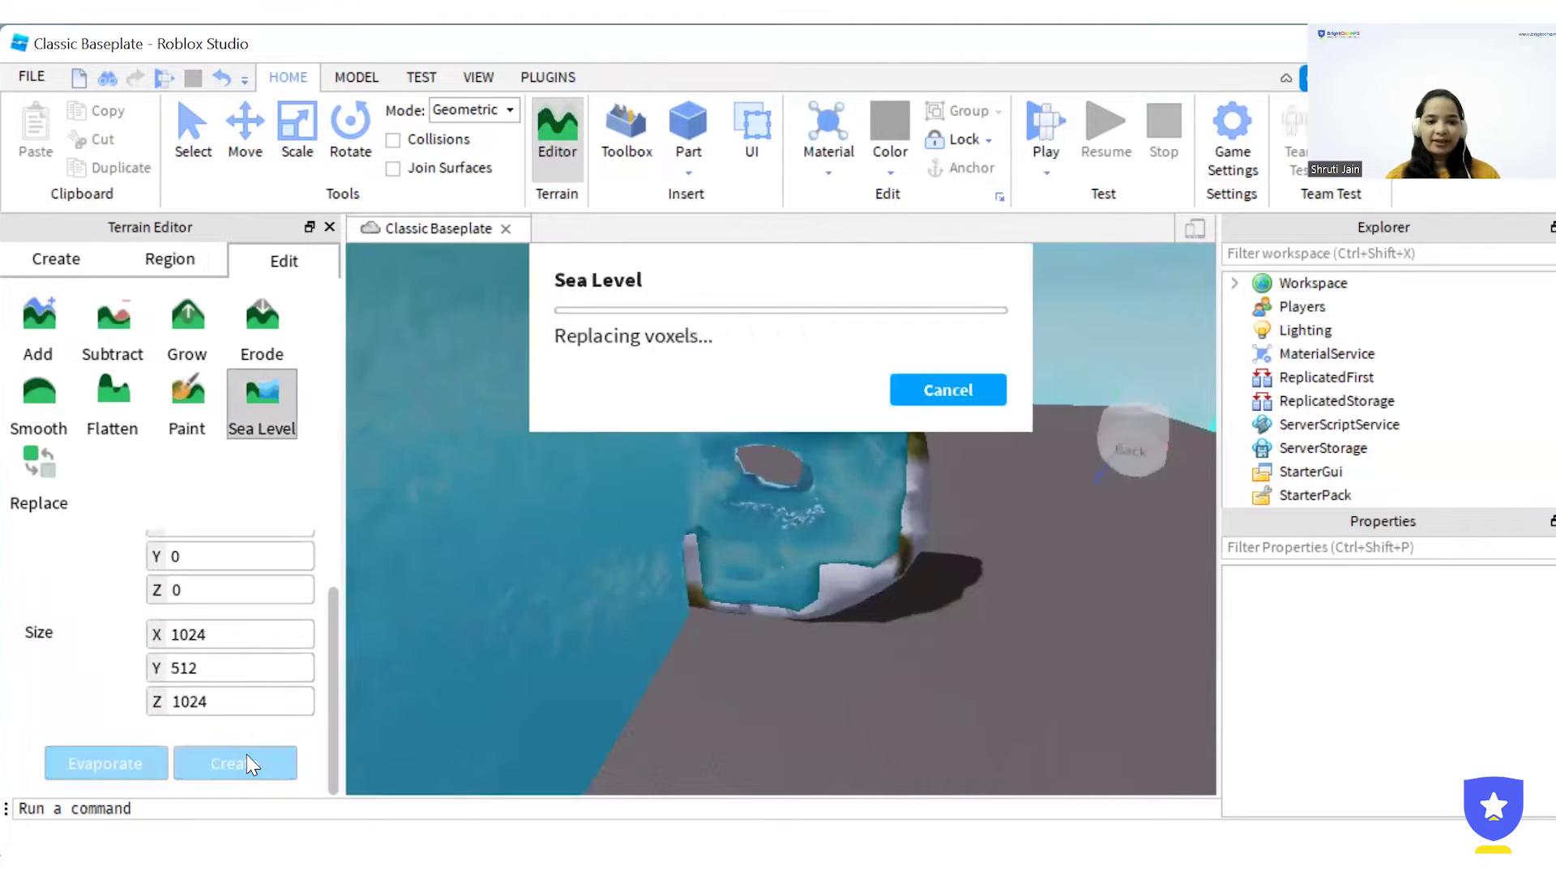
pyautogui.scroll(-3, 927, 372)
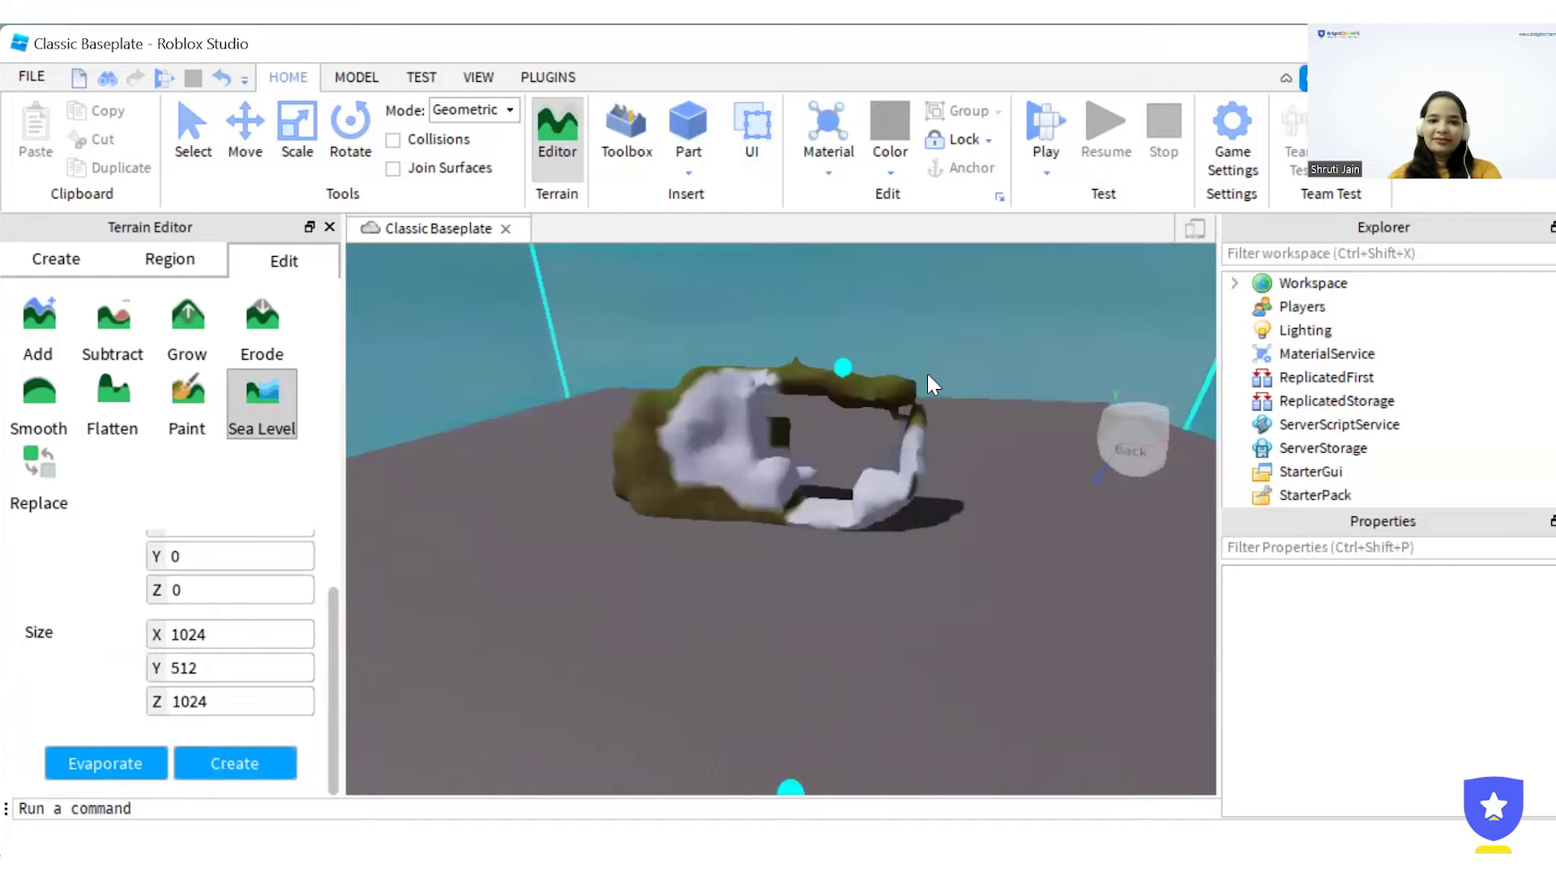
pyautogui.scroll(-3, 927, 371)
pyautogui.scroll(-3, 926, 371)
pyautogui.scroll(-3, 926, 371)
pyautogui.scroll(-3, 926, 371)
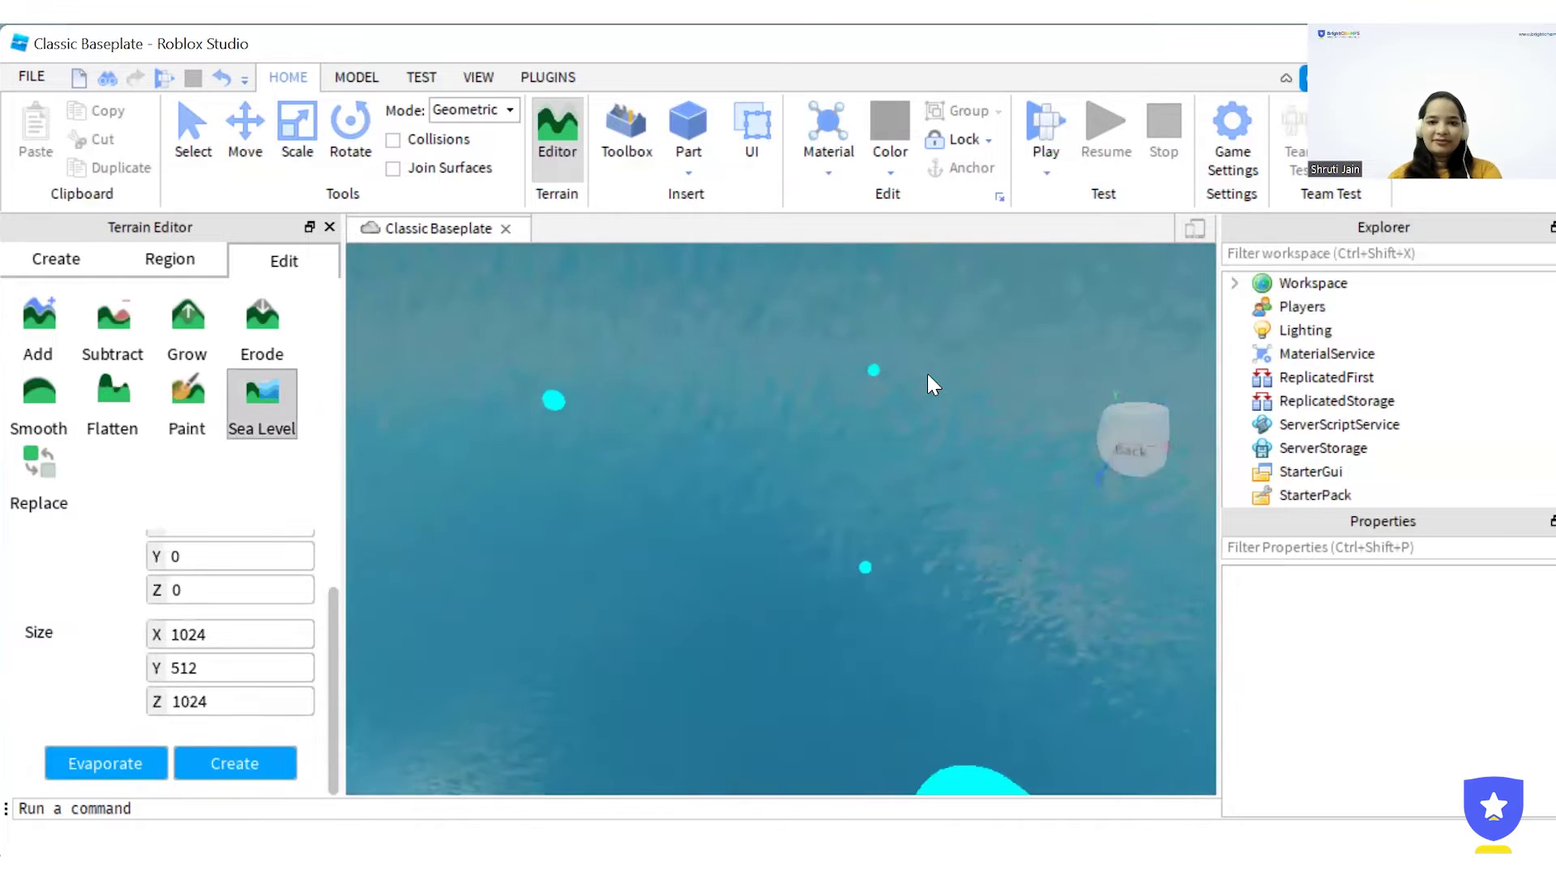
pyautogui.scroll(-2, 926, 372)
pyautogui.scroll(-2, 927, 371)
pyautogui.scroll(-2, 927, 371)
pyautogui.scroll(-2, 926, 371)
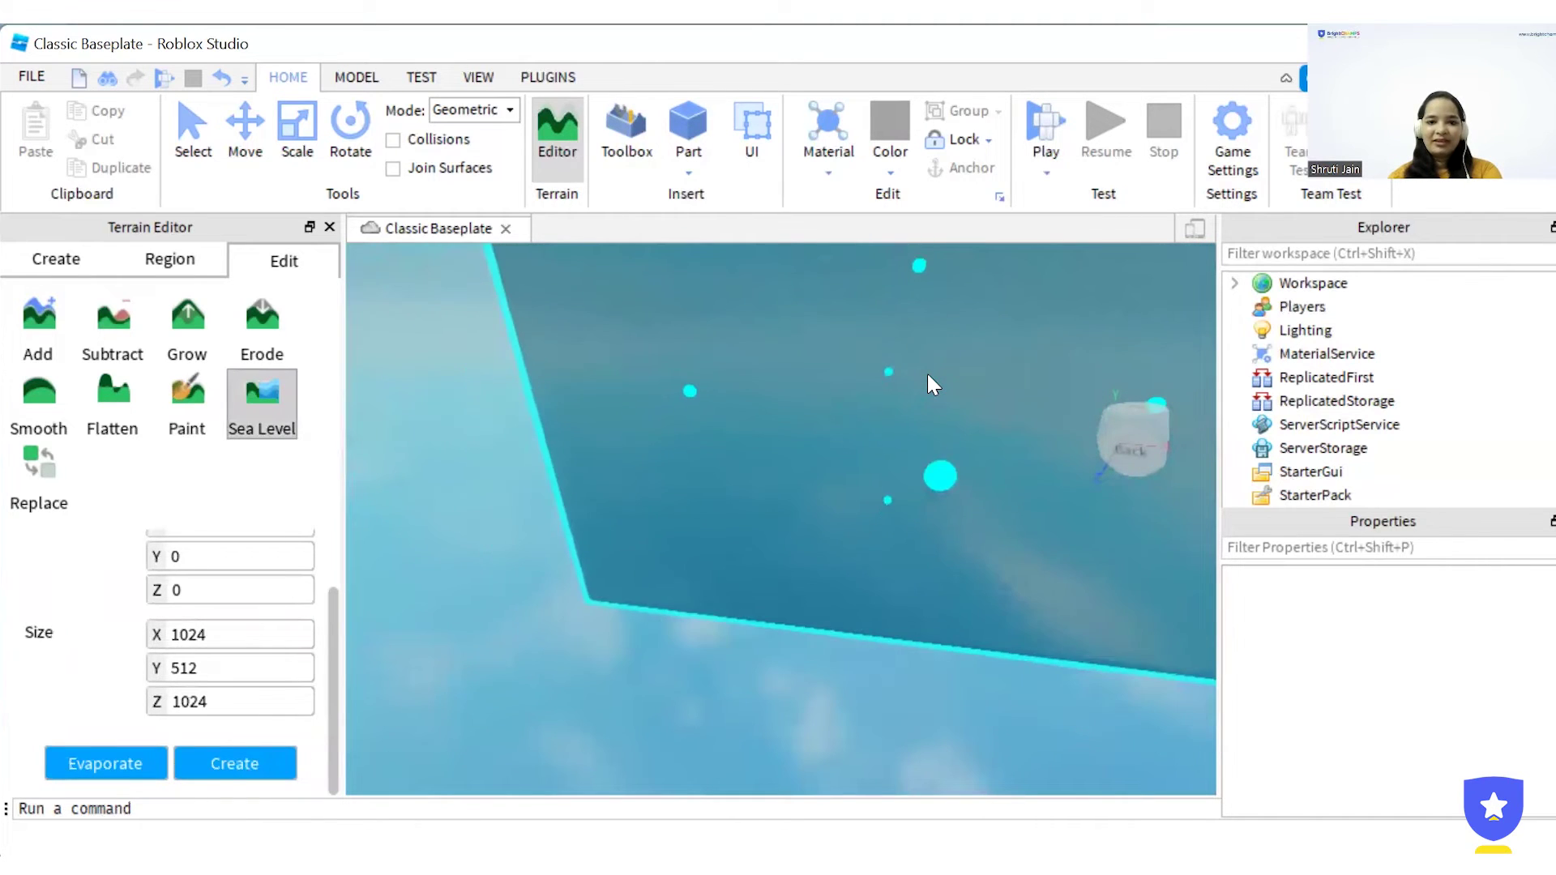
pyautogui.scroll(-2, 927, 371)
pyautogui.scroll(-2, 927, 371)
pyautogui.scroll(-2, 926, 371)
pyautogui.scroll(1, 926, 371)
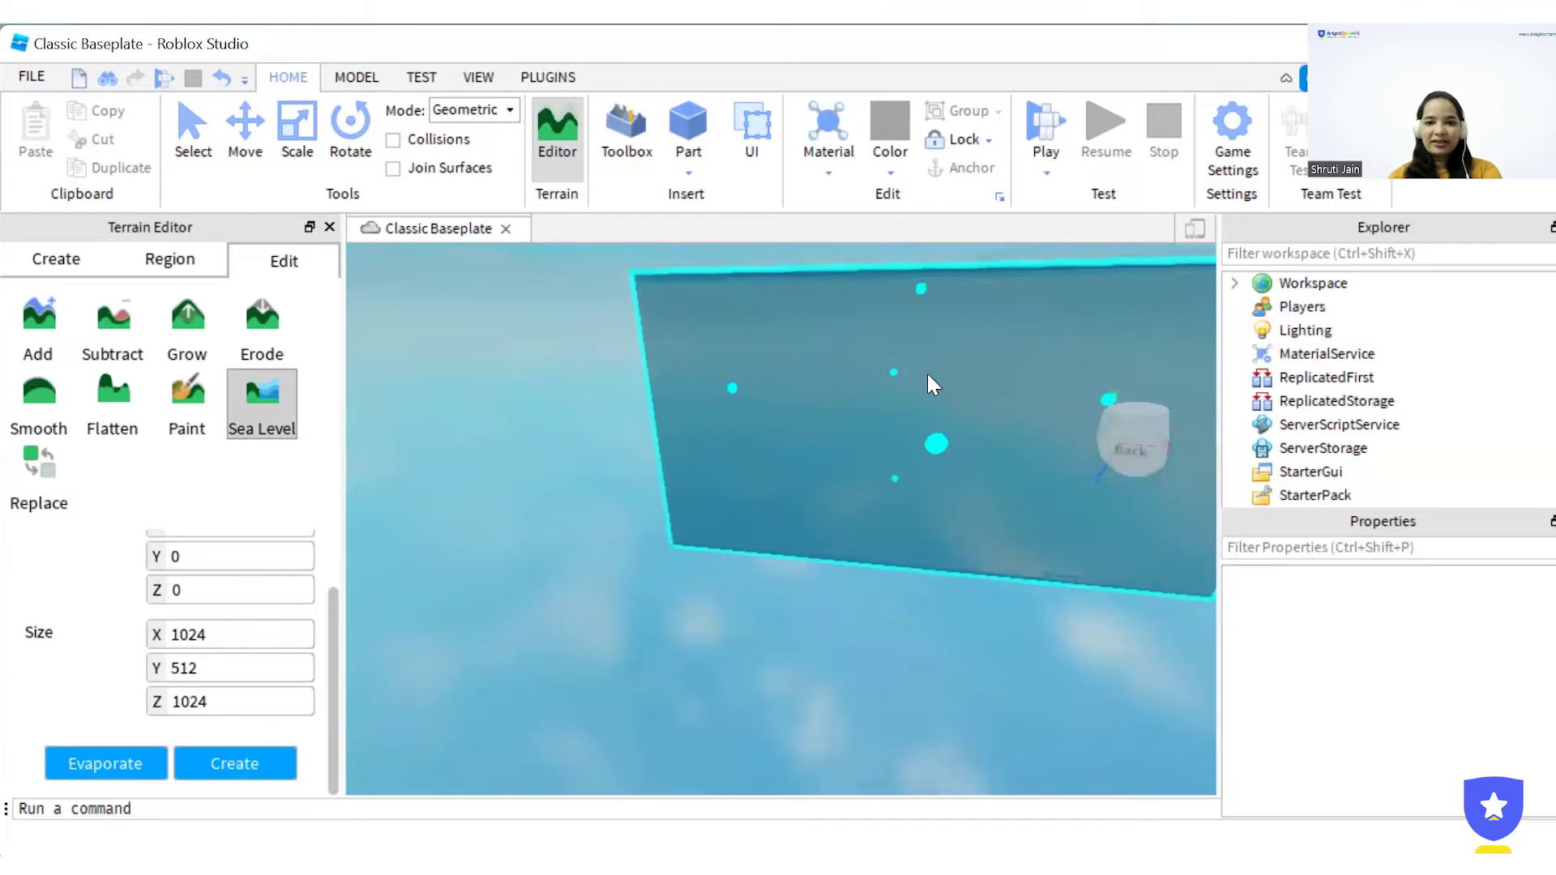
pyautogui.scroll(1, 926, 371)
pyautogui.scroll(-1, 926, 371)
pyautogui.scroll(-1, 926, 371)
pyautogui.scroll(-2, 928, 376)
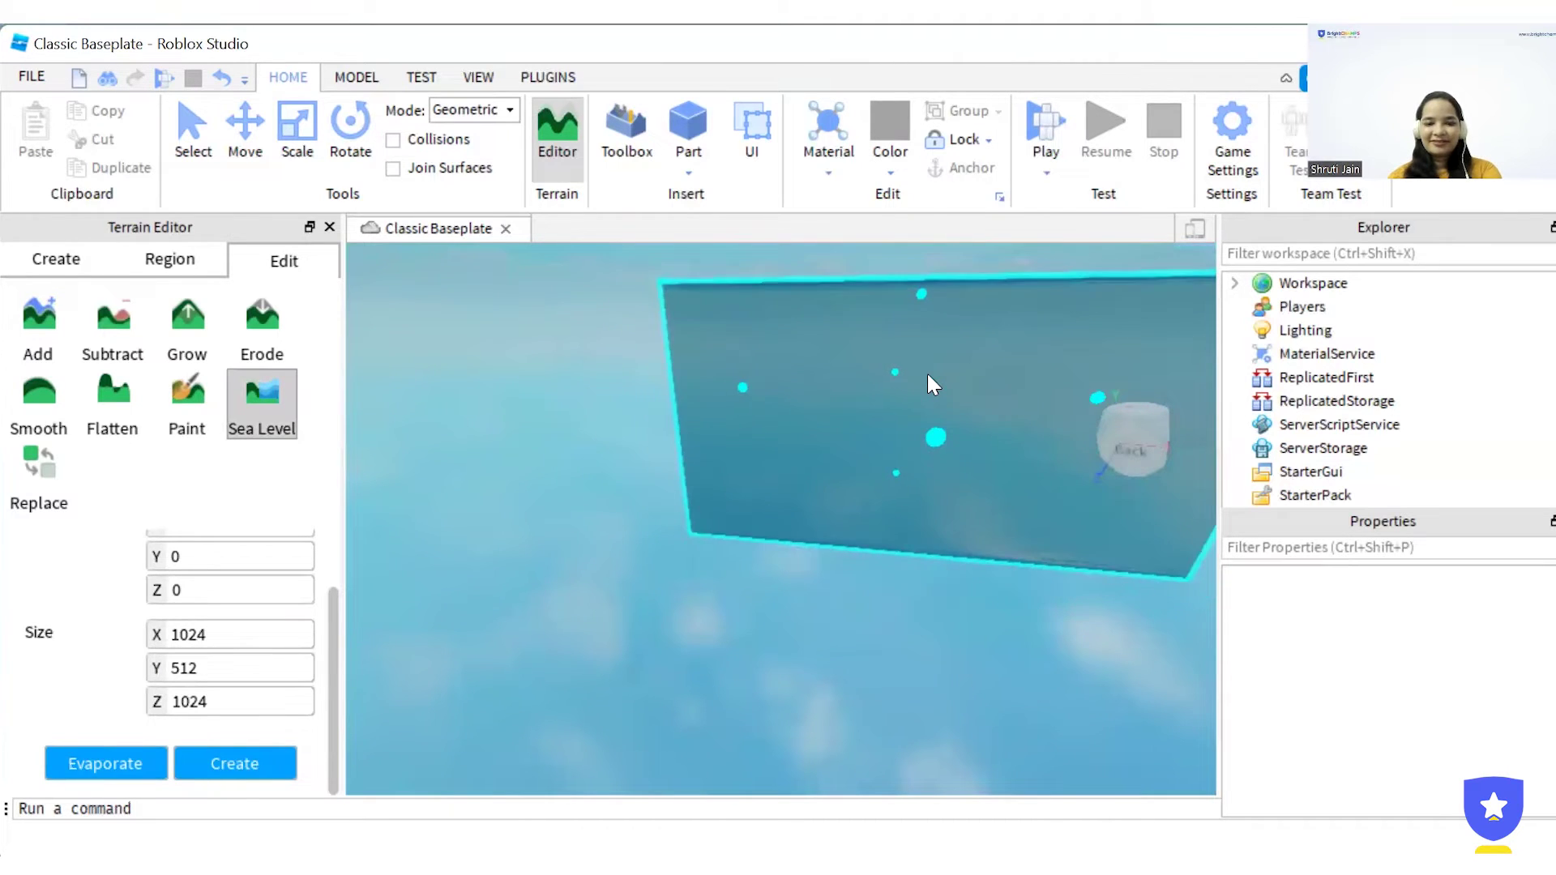
pyautogui.scroll(-2, 928, 376)
pyautogui.scroll(-1, 928, 376)
pyautogui.scroll(1, 928, 375)
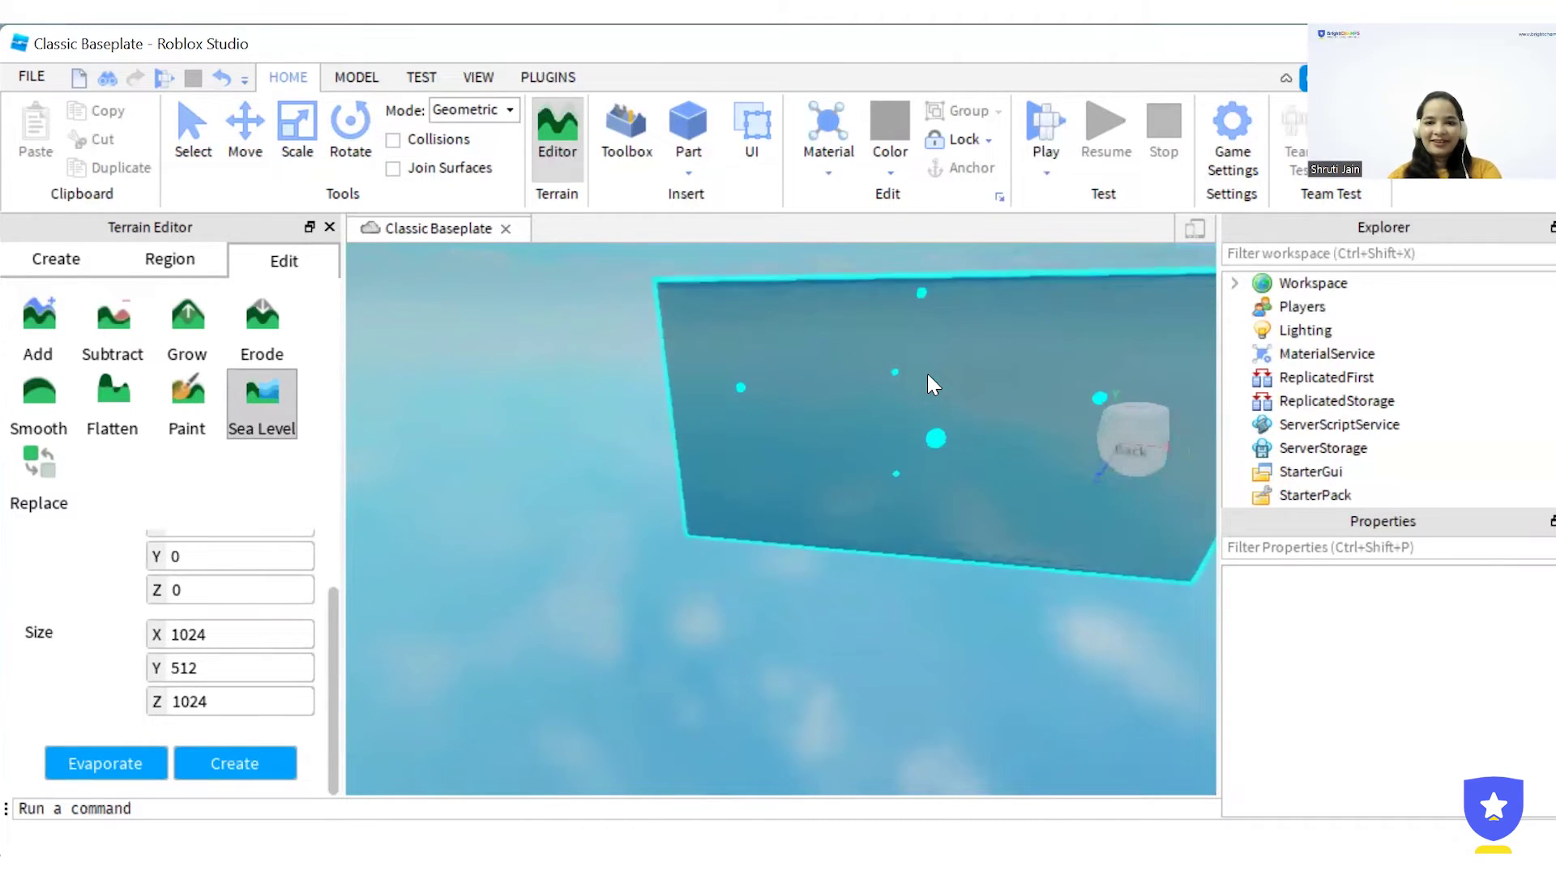
pyautogui.scroll(1, 928, 376)
pyautogui.scroll(1, 928, 375)
pyautogui.scroll(2, 928, 375)
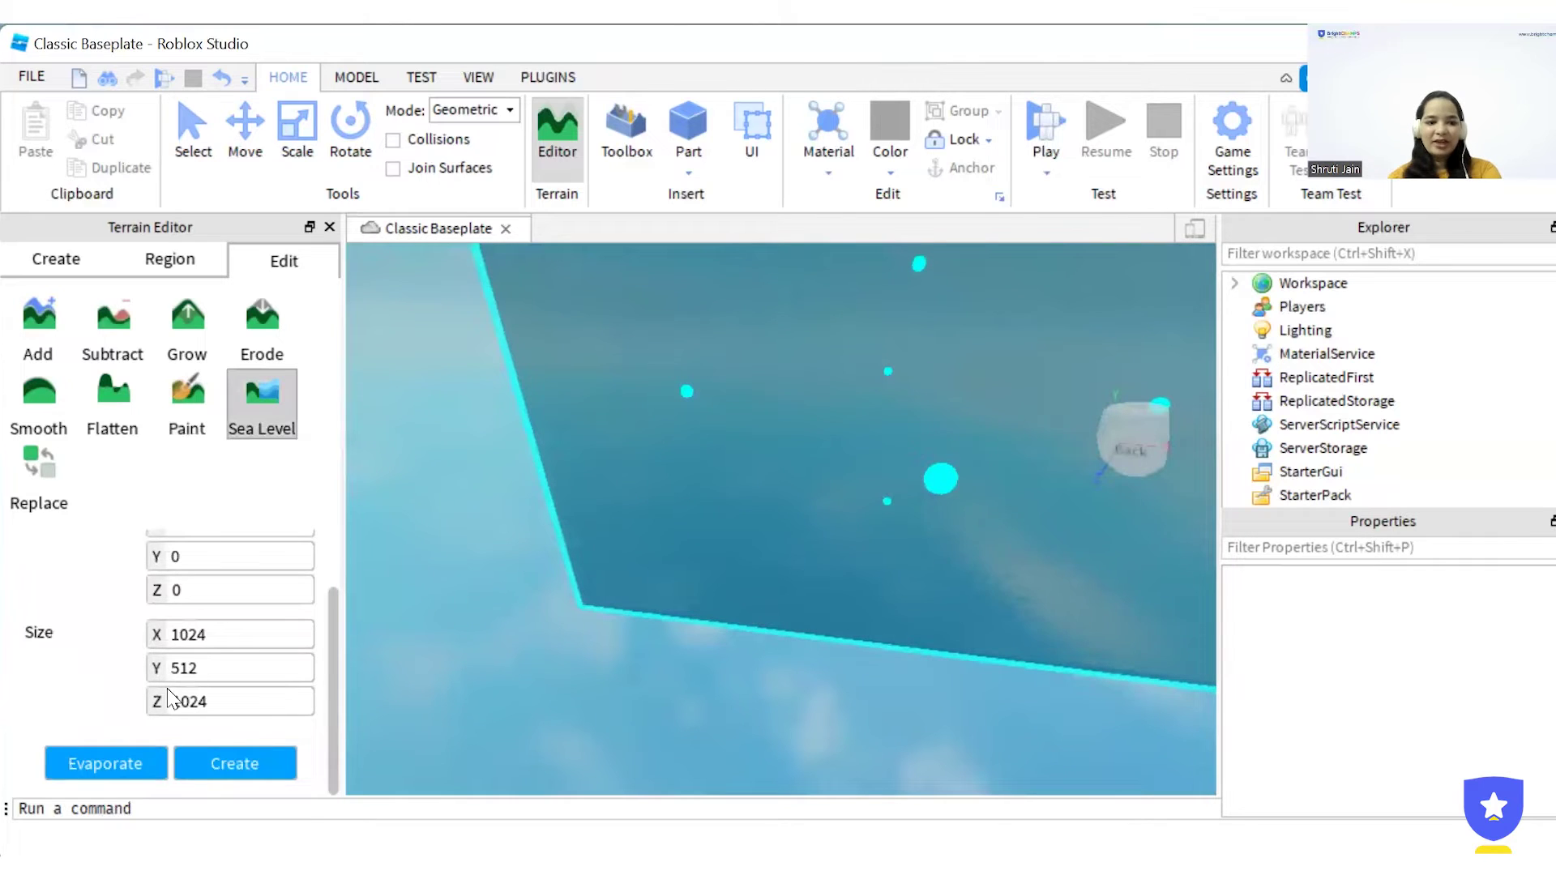
# - Evaporate the sea water from the map region
pyautogui.click(138, 772)
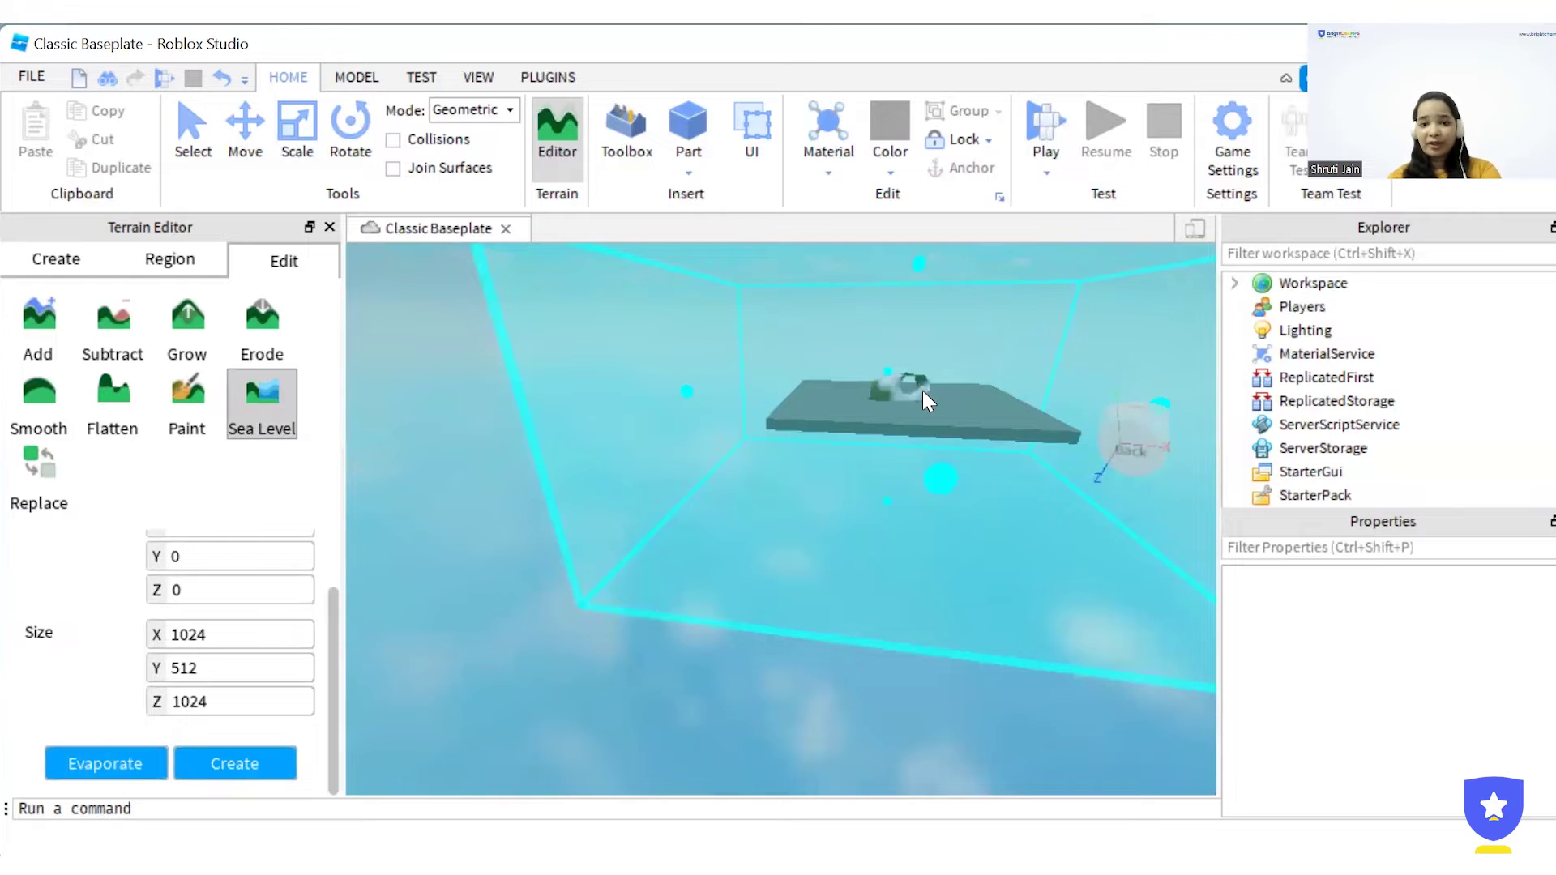
pyautogui.scroll(1, 923, 392)
pyautogui.scroll(1, 924, 392)
pyautogui.scroll(1, 924, 393)
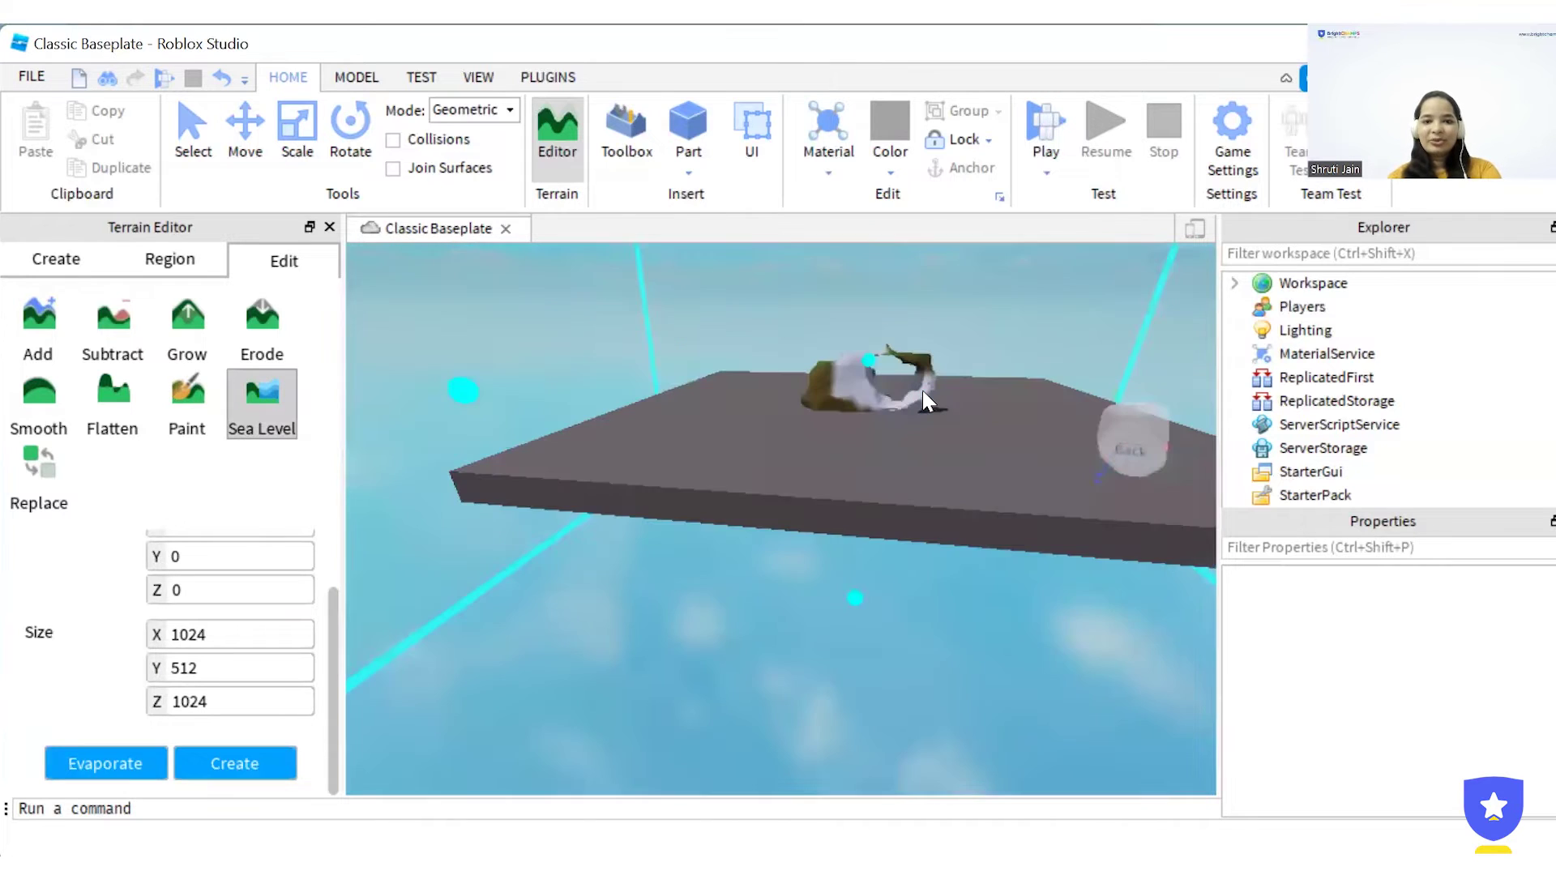
pyautogui.scroll(1, 924, 393)
pyautogui.scroll(1, 924, 392)
pyautogui.scroll(1, 924, 392)
pyautogui.scroll(2, 924, 394)
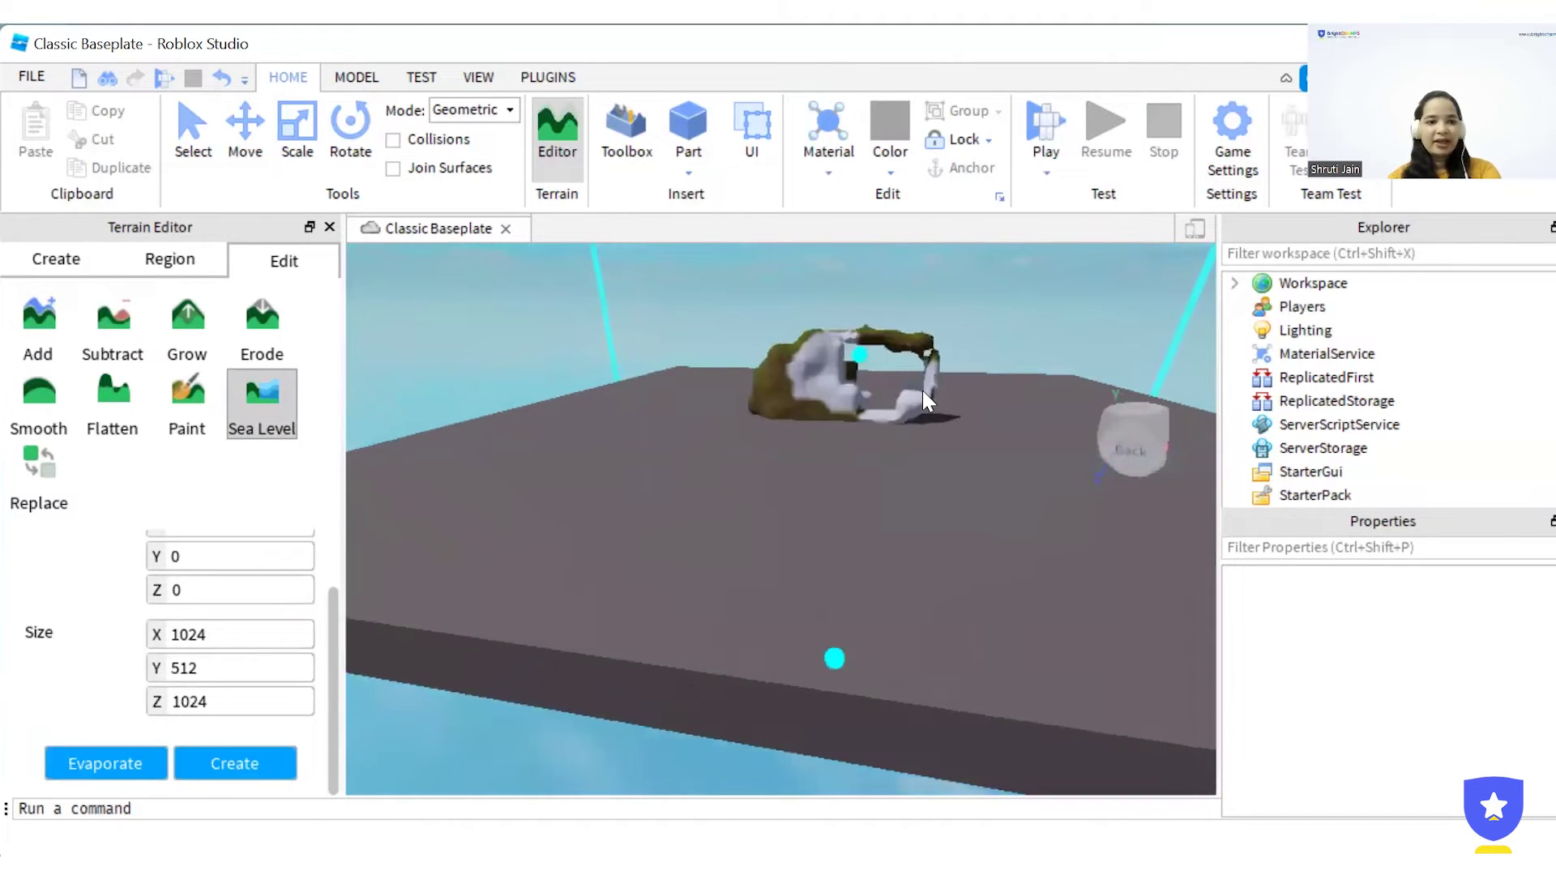
pyautogui.click(37, 481)
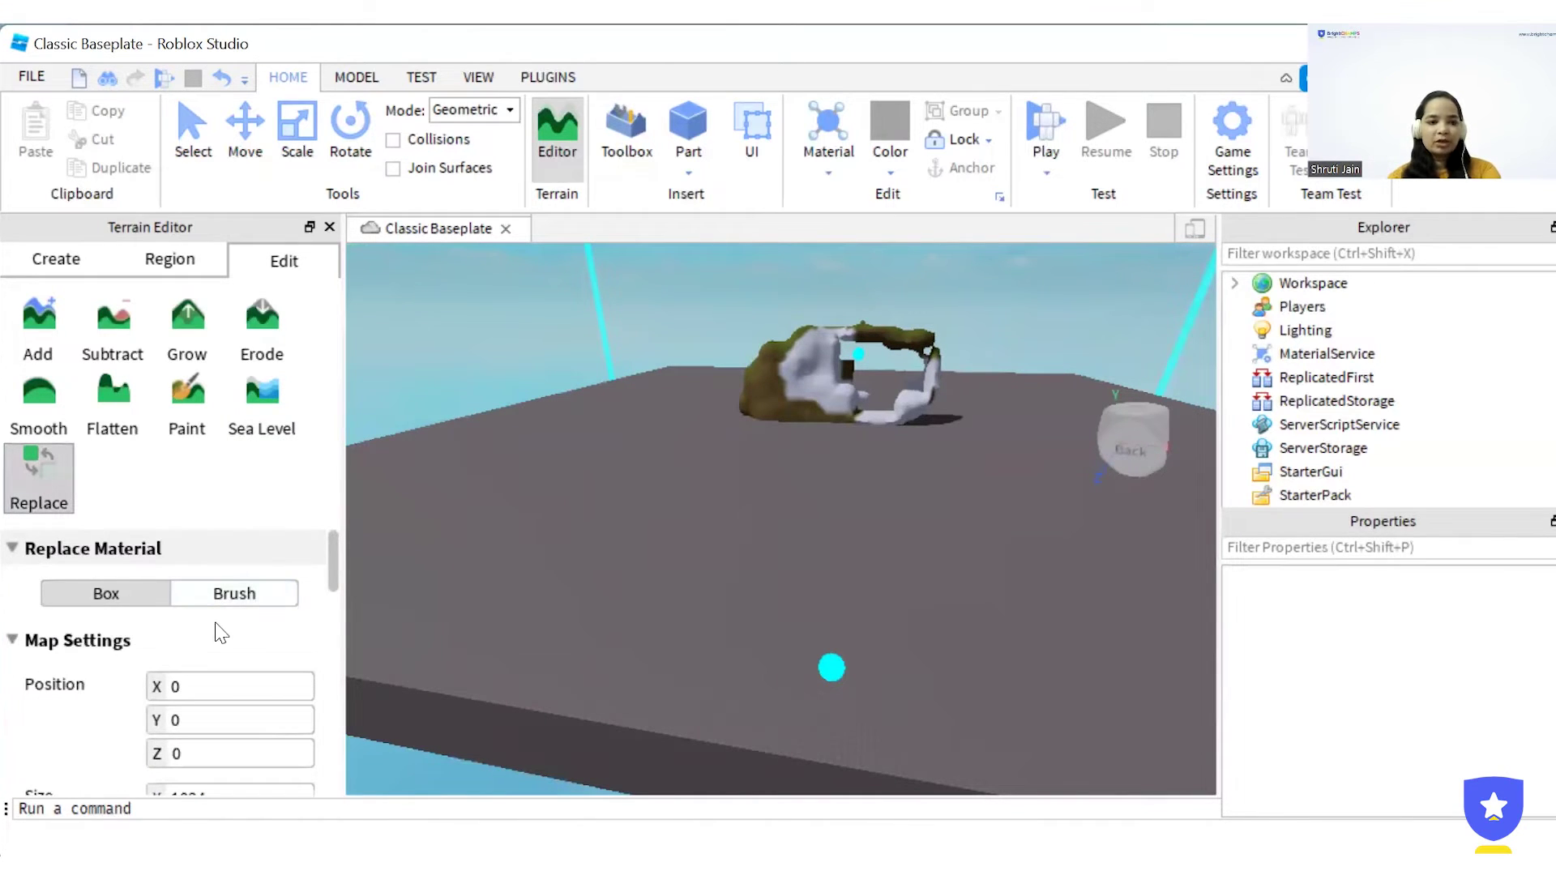
# - Run Replace on the terrain with the Replace tool's current material settings
pyautogui.scroll(-3, 217, 629)
pyautogui.scroll(-2, 217, 630)
pyautogui.scroll(-2, 219, 631)
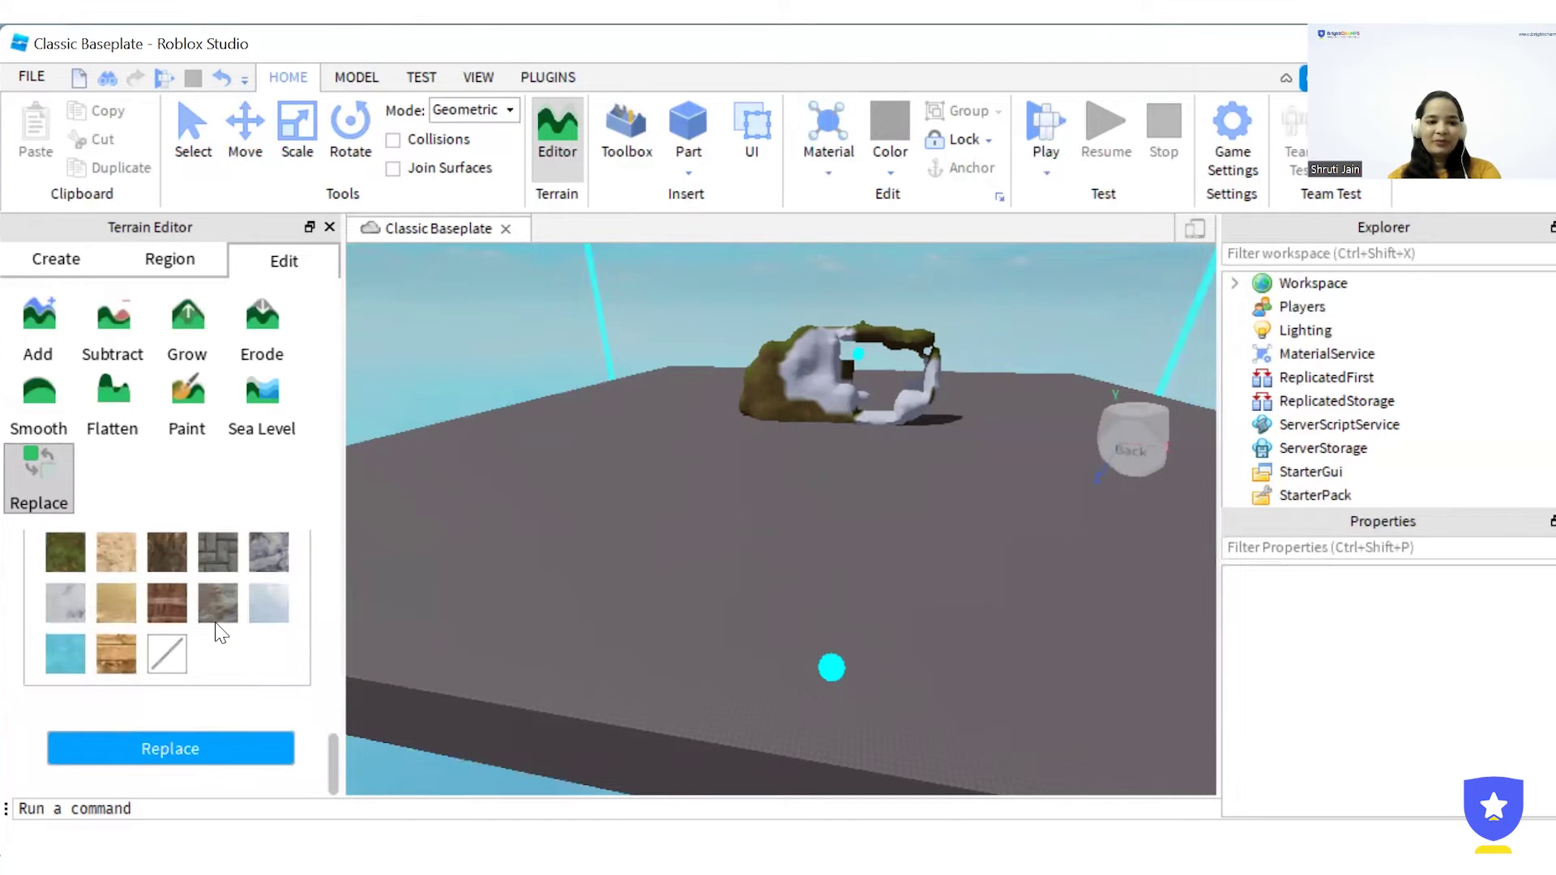
pyautogui.click(232, 750)
pyautogui.scroll(5, 268, 640)
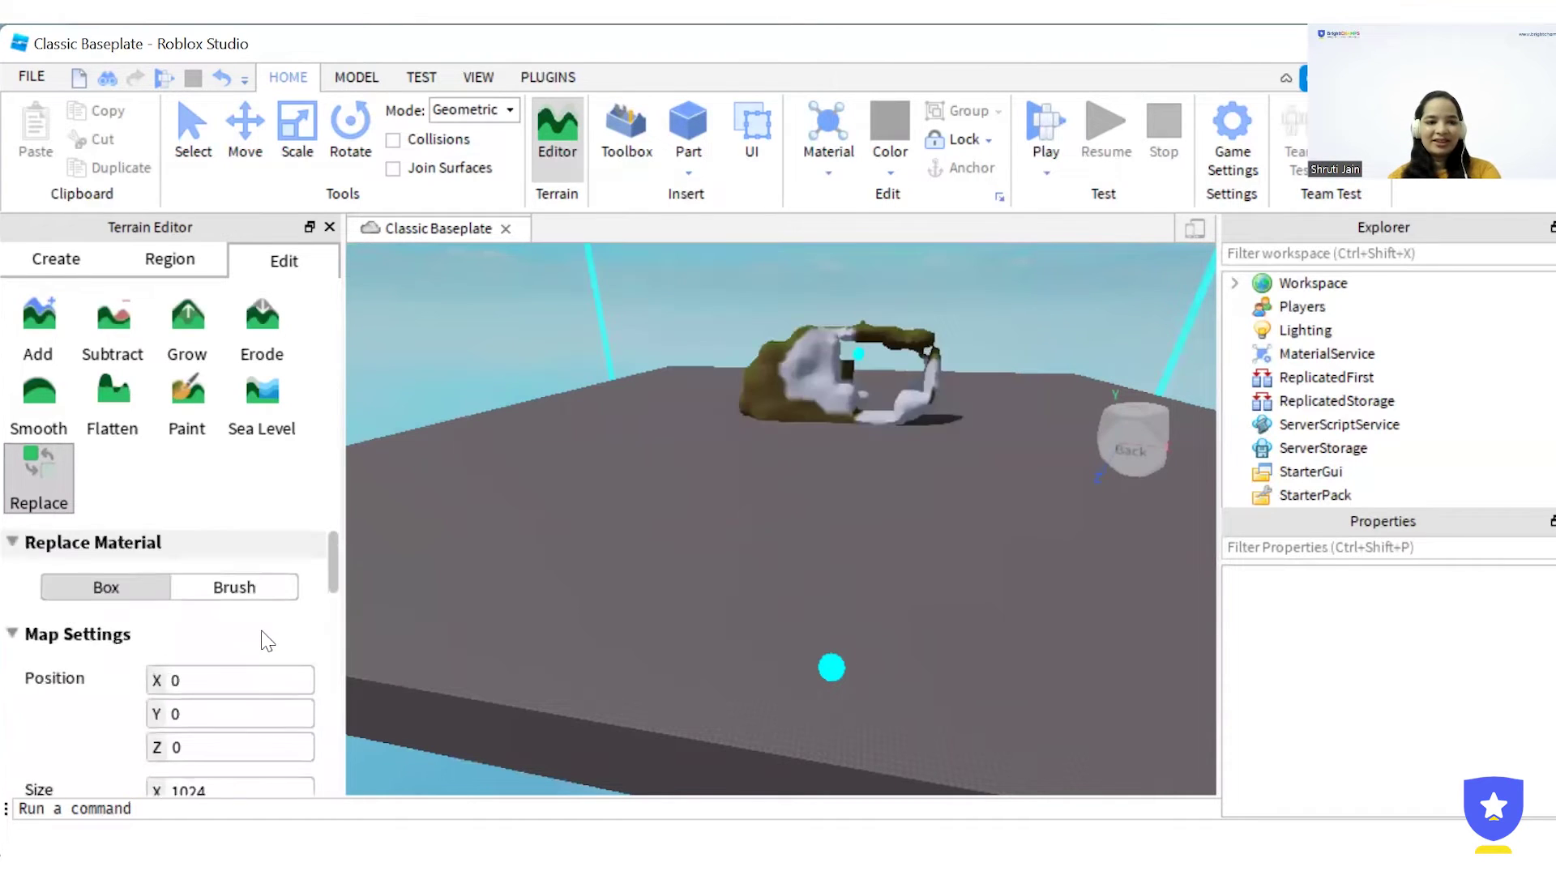
pyautogui.scroll(1, 268, 640)
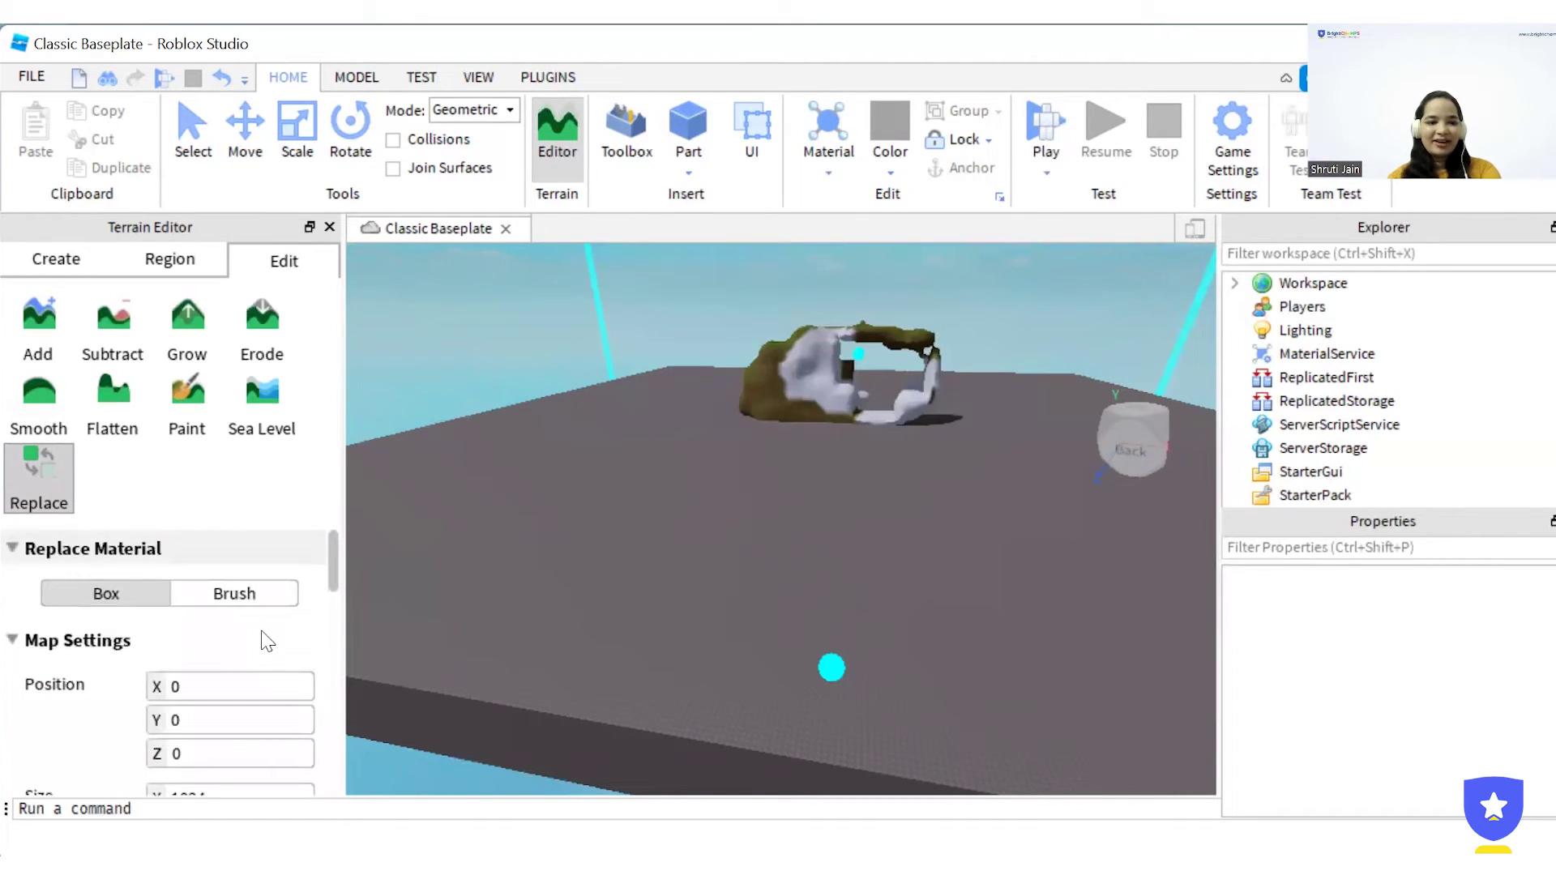
pyautogui.click(172, 263)
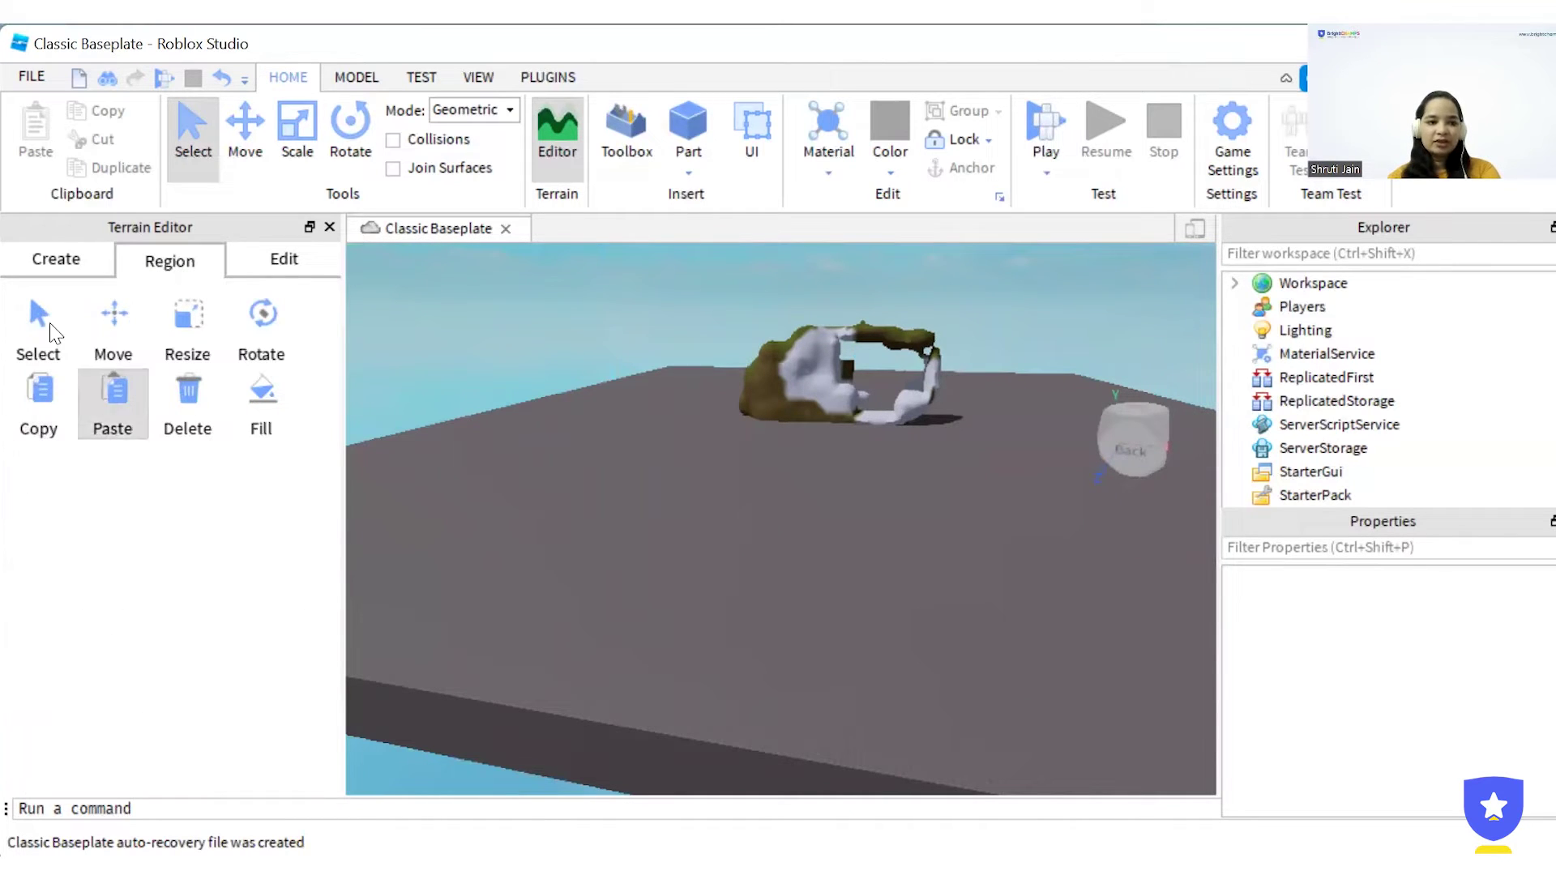
# - With Select active, try region boxes of various sizes around the rock, then clear them
pyautogui.scroll(3, 895, 502)
pyautogui.scroll(3, 896, 506)
pyautogui.scroll(-5, 897, 507)
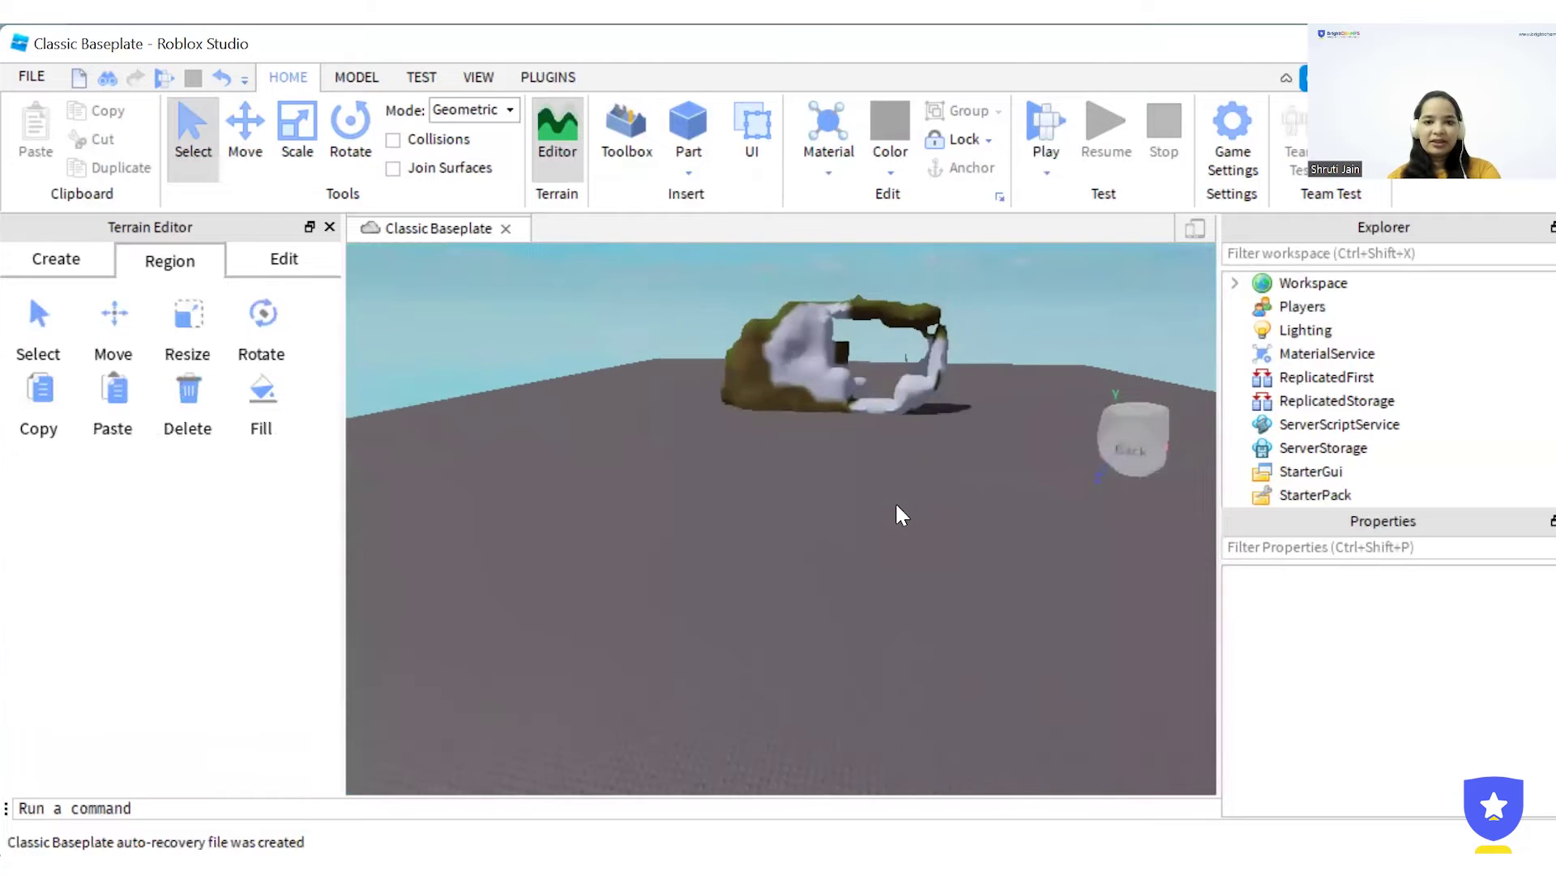
pyautogui.click(24, 335)
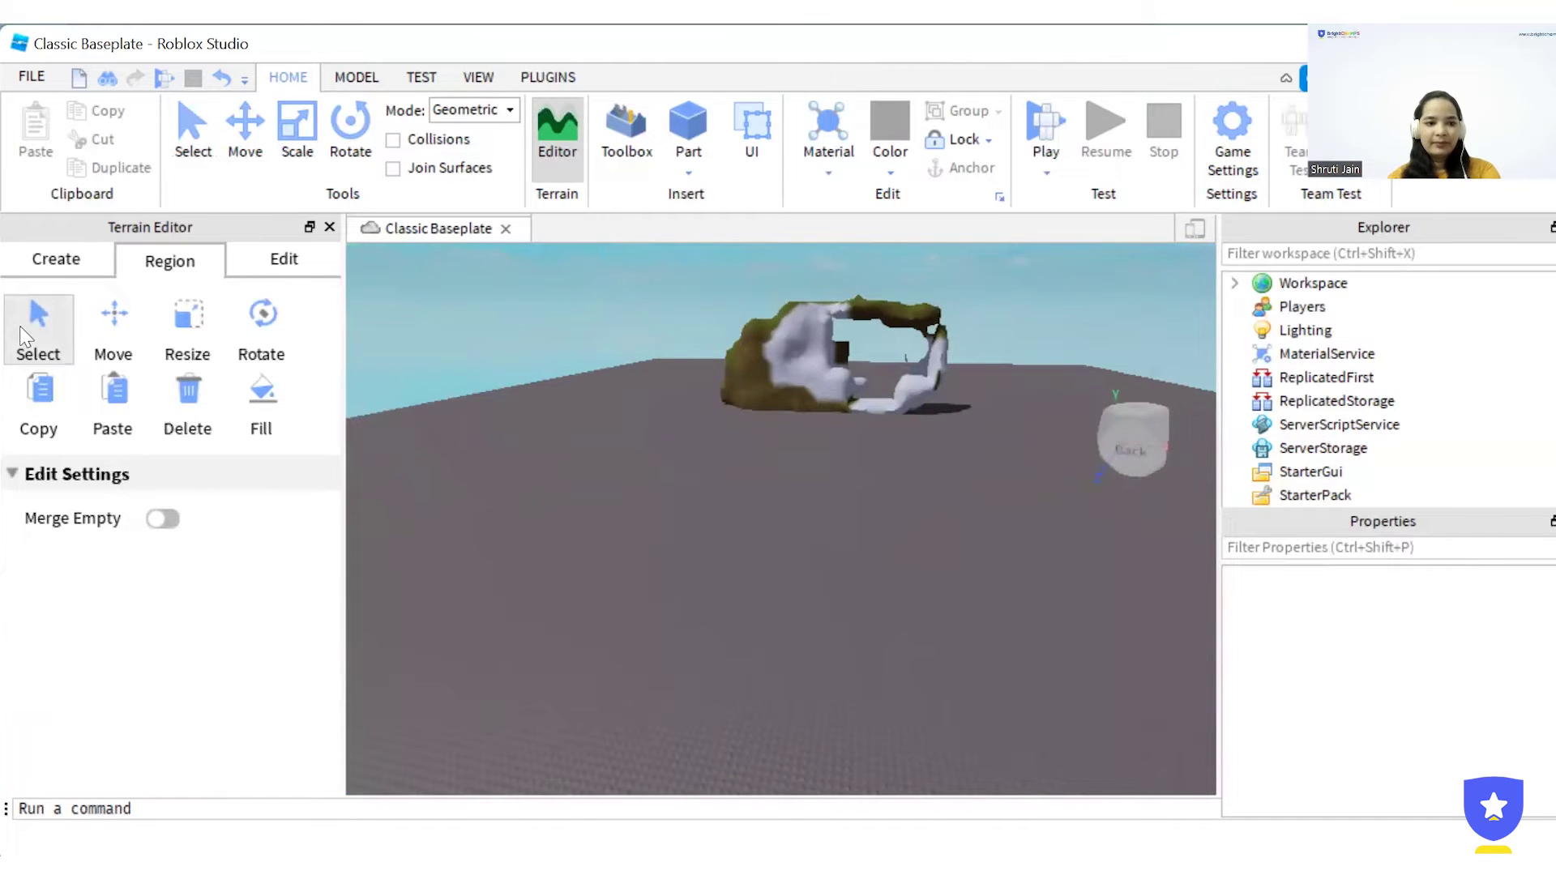
pyautogui.moveTo(750, 287)
pyautogui.mouseDown()
pyautogui.moveTo(833, 295)
pyautogui.moveTo(1000, 381)
pyautogui.moveTo(1005, 428)
pyautogui.moveTo(910, 305)
pyautogui.moveTo(719, 209)
pyautogui.moveTo(677, 284)
pyautogui.mouseUp()
pyautogui.scroll(2, 854, 438)
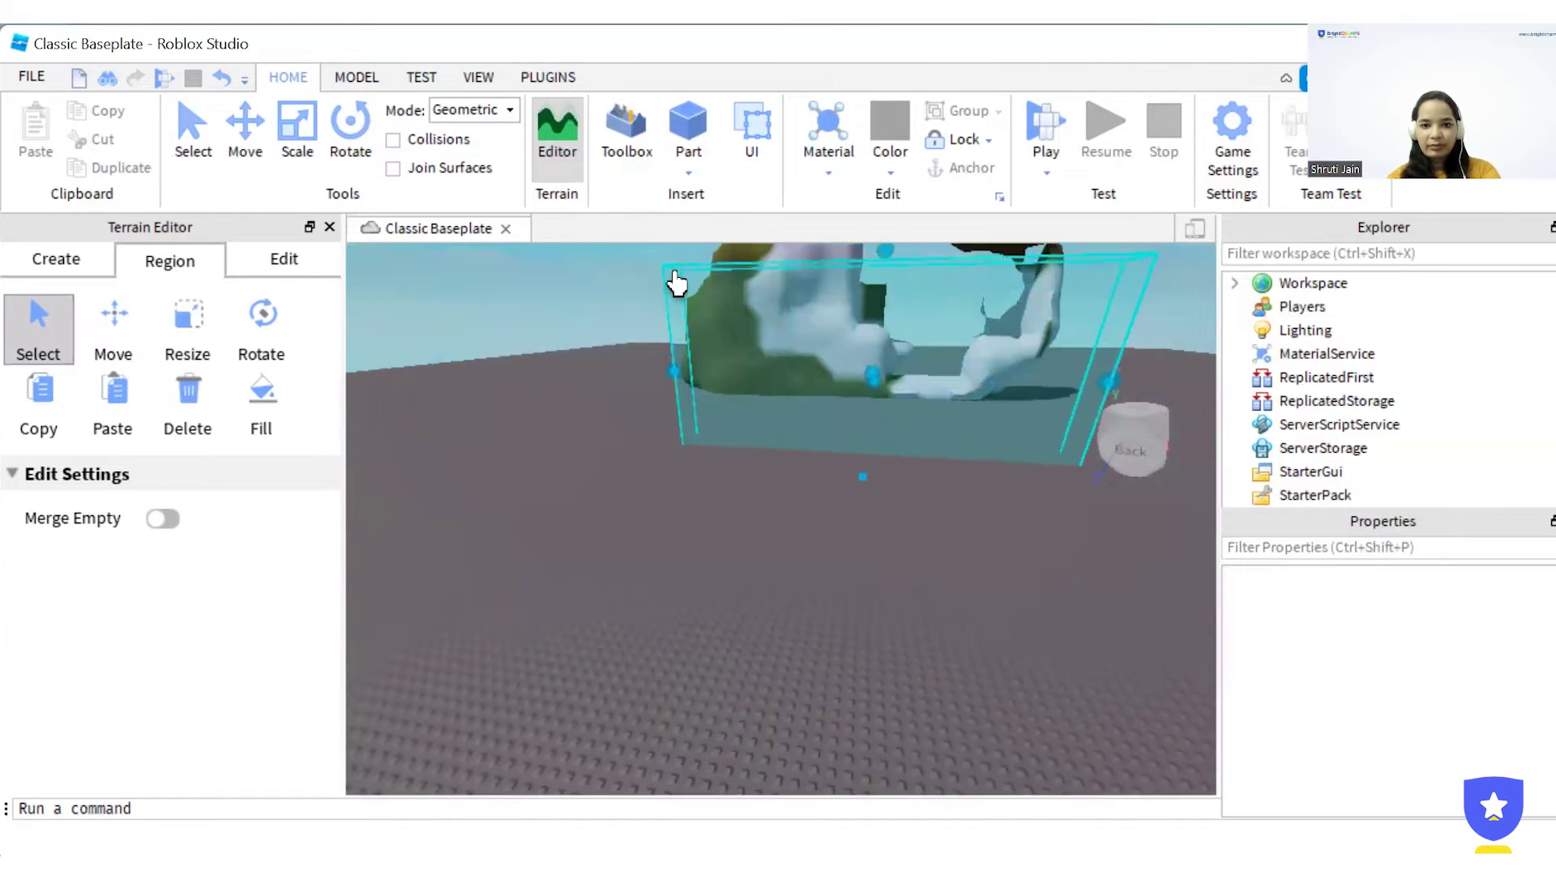
pyautogui.scroll(-5, 677, 284)
pyautogui.scroll(-3, 677, 284)
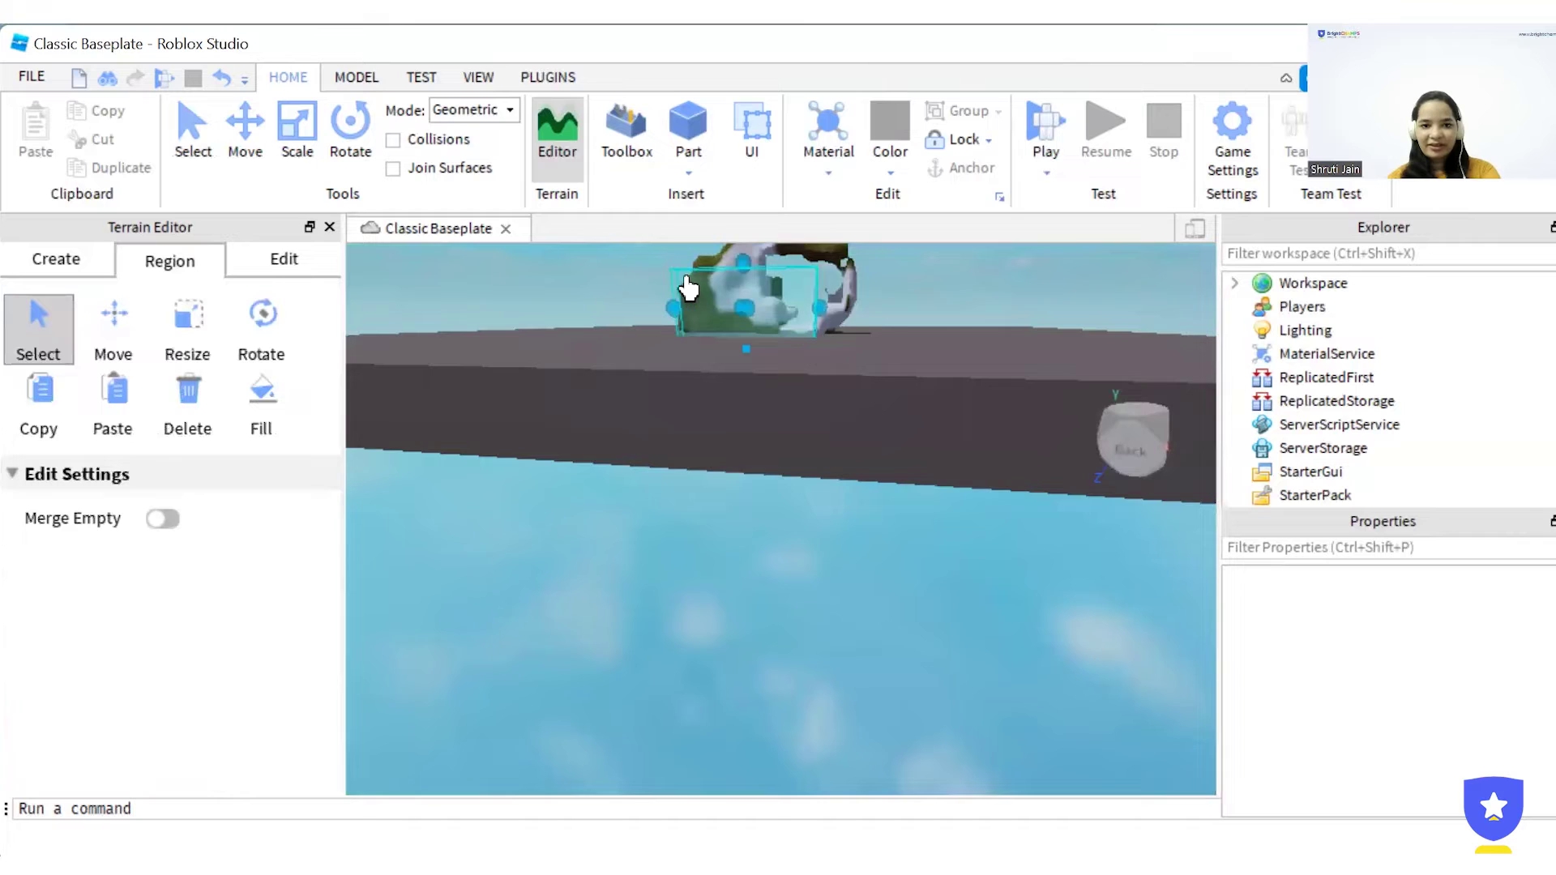
pyautogui.scroll(2, 687, 288)
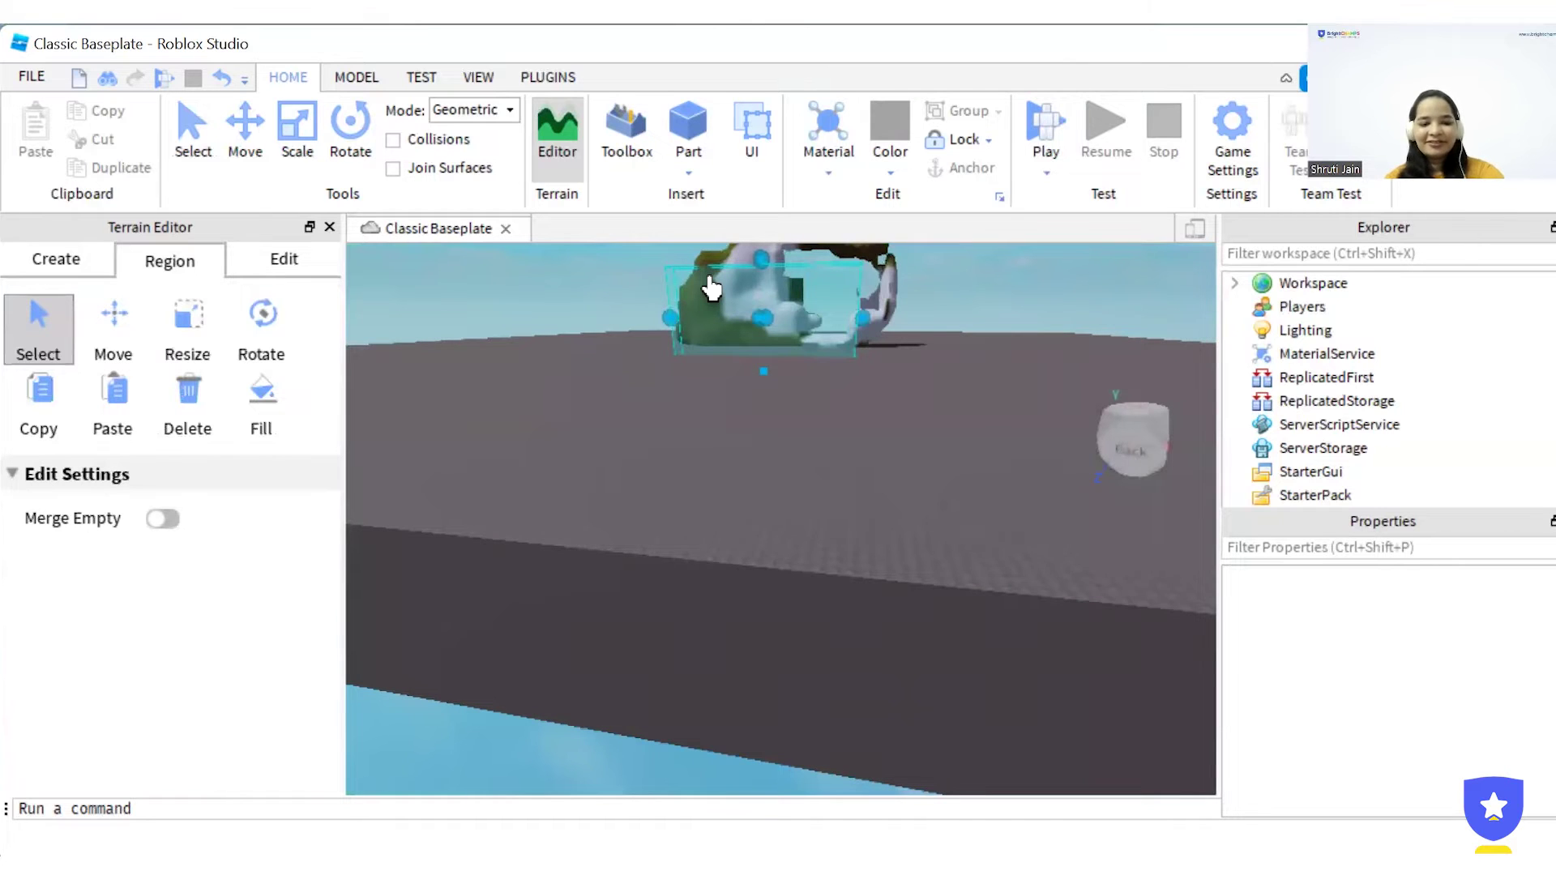
pyautogui.scroll(3, 710, 288)
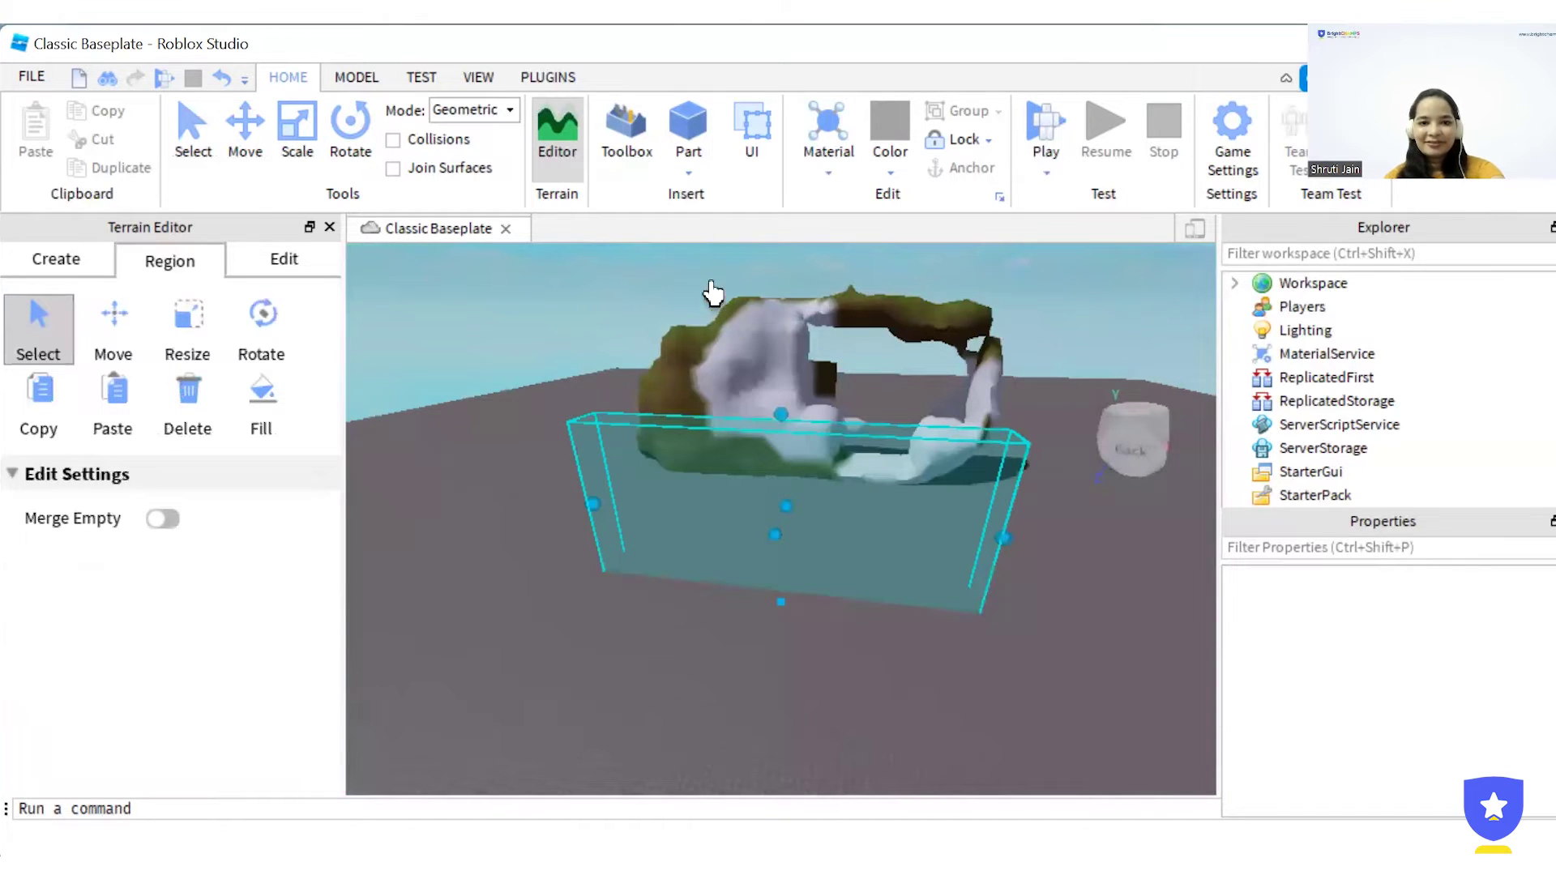
pyautogui.moveTo(712, 292); pyautogui.dragTo(1018, 421)
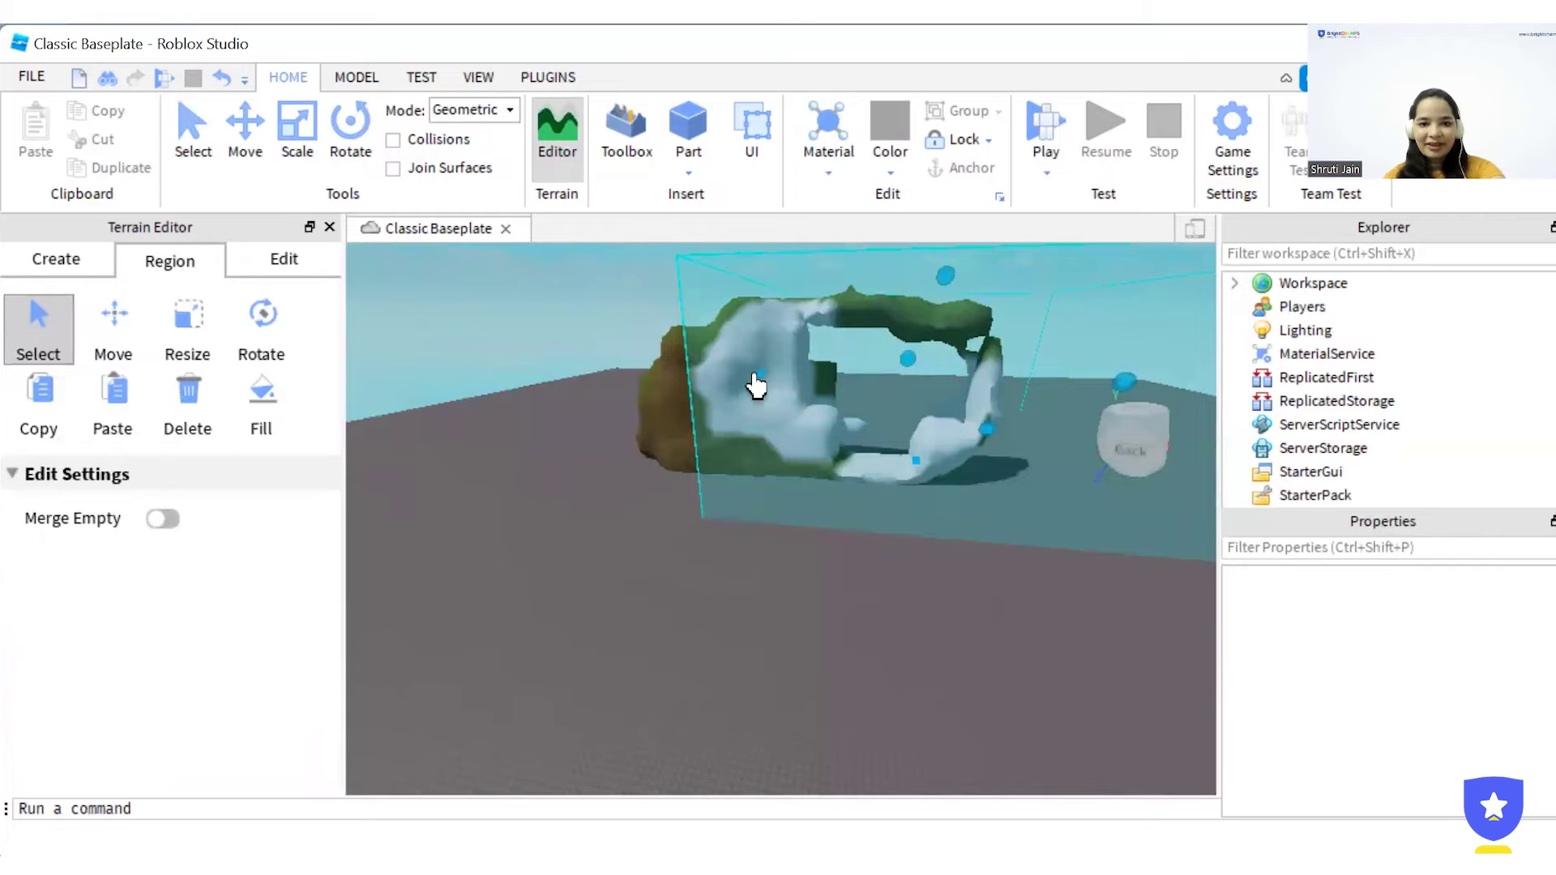
pyautogui.moveTo(758, 378); pyautogui.dragTo(618, 349)
pyautogui.click(863, 306)
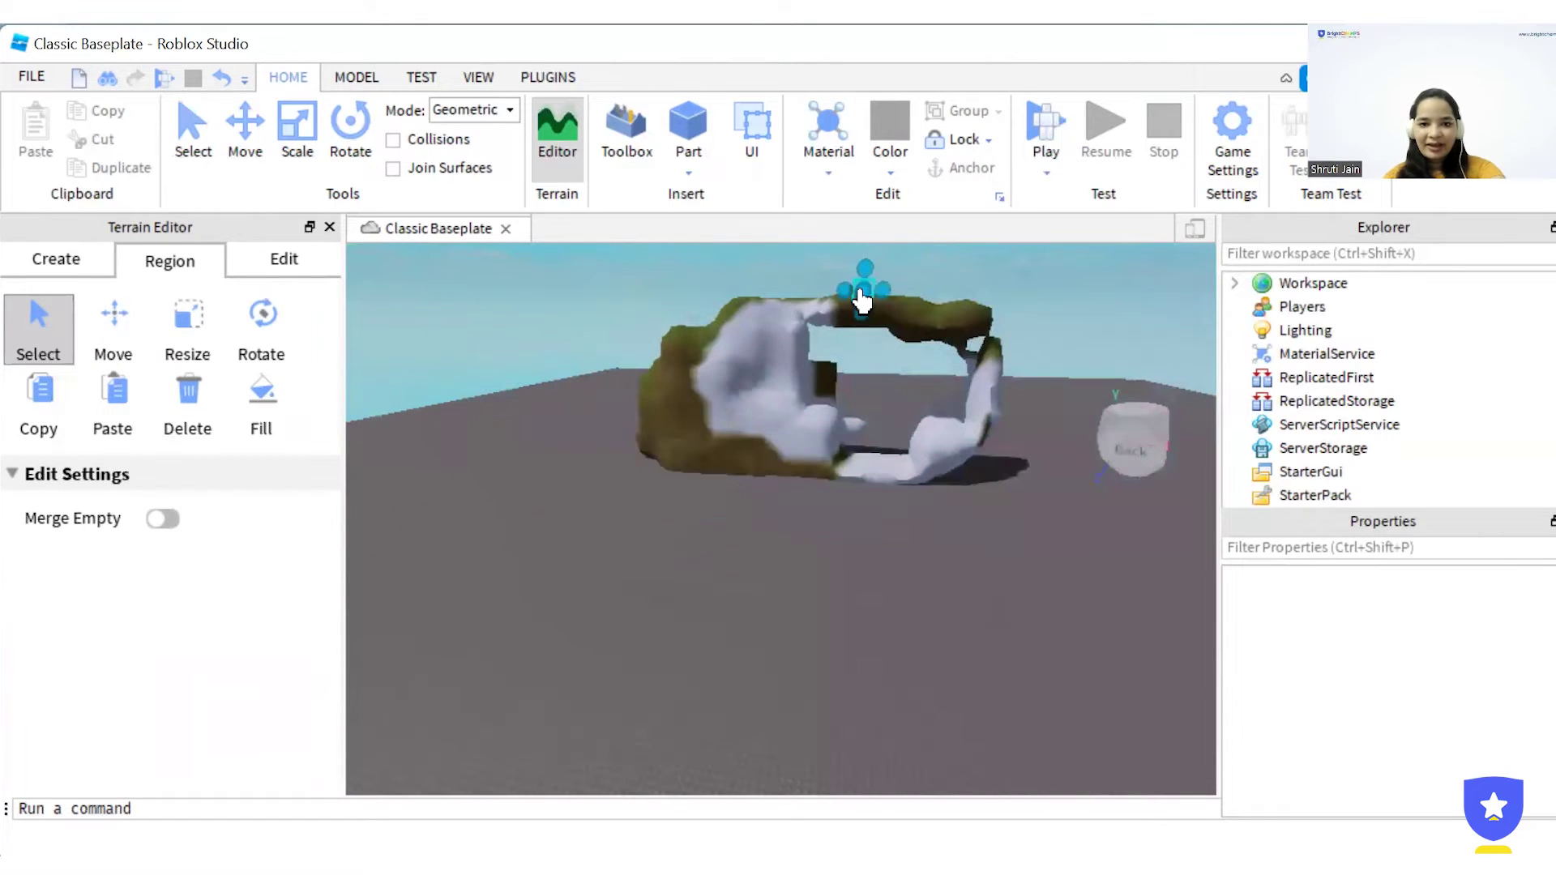
# - Drag a final region box enclosing just the left end of the rock
pyautogui.moveTo(757, 284); pyautogui.dragTo(1029, 435)
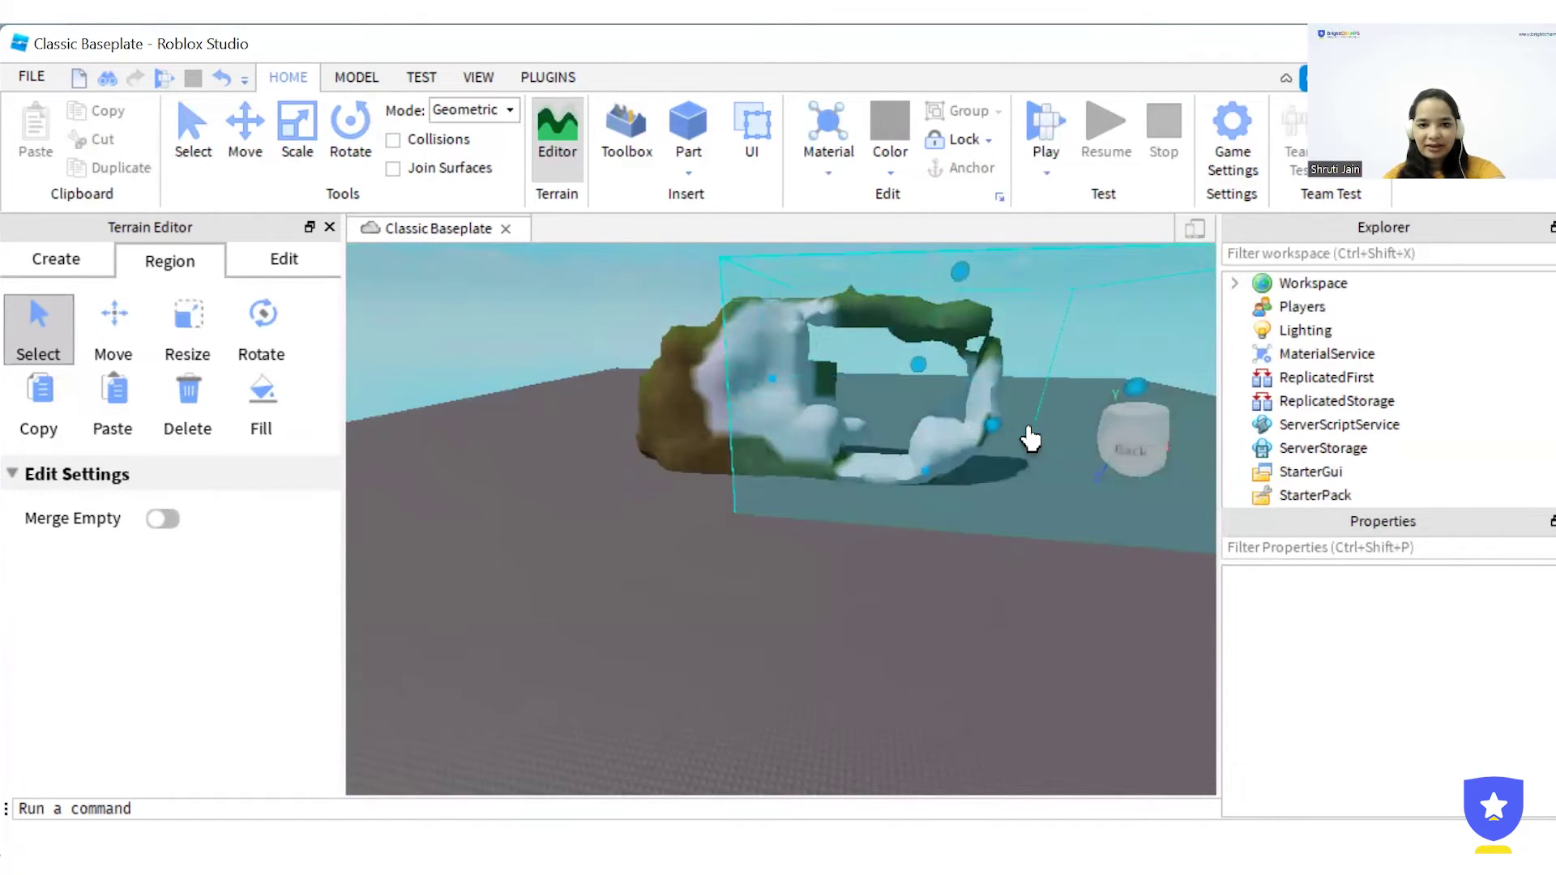
pyautogui.moveTo(713, 381)
pyautogui.mouseDown()
pyautogui.moveTo(419, 387)
pyautogui.moveTo(409, 404)
pyautogui.mouseUp()
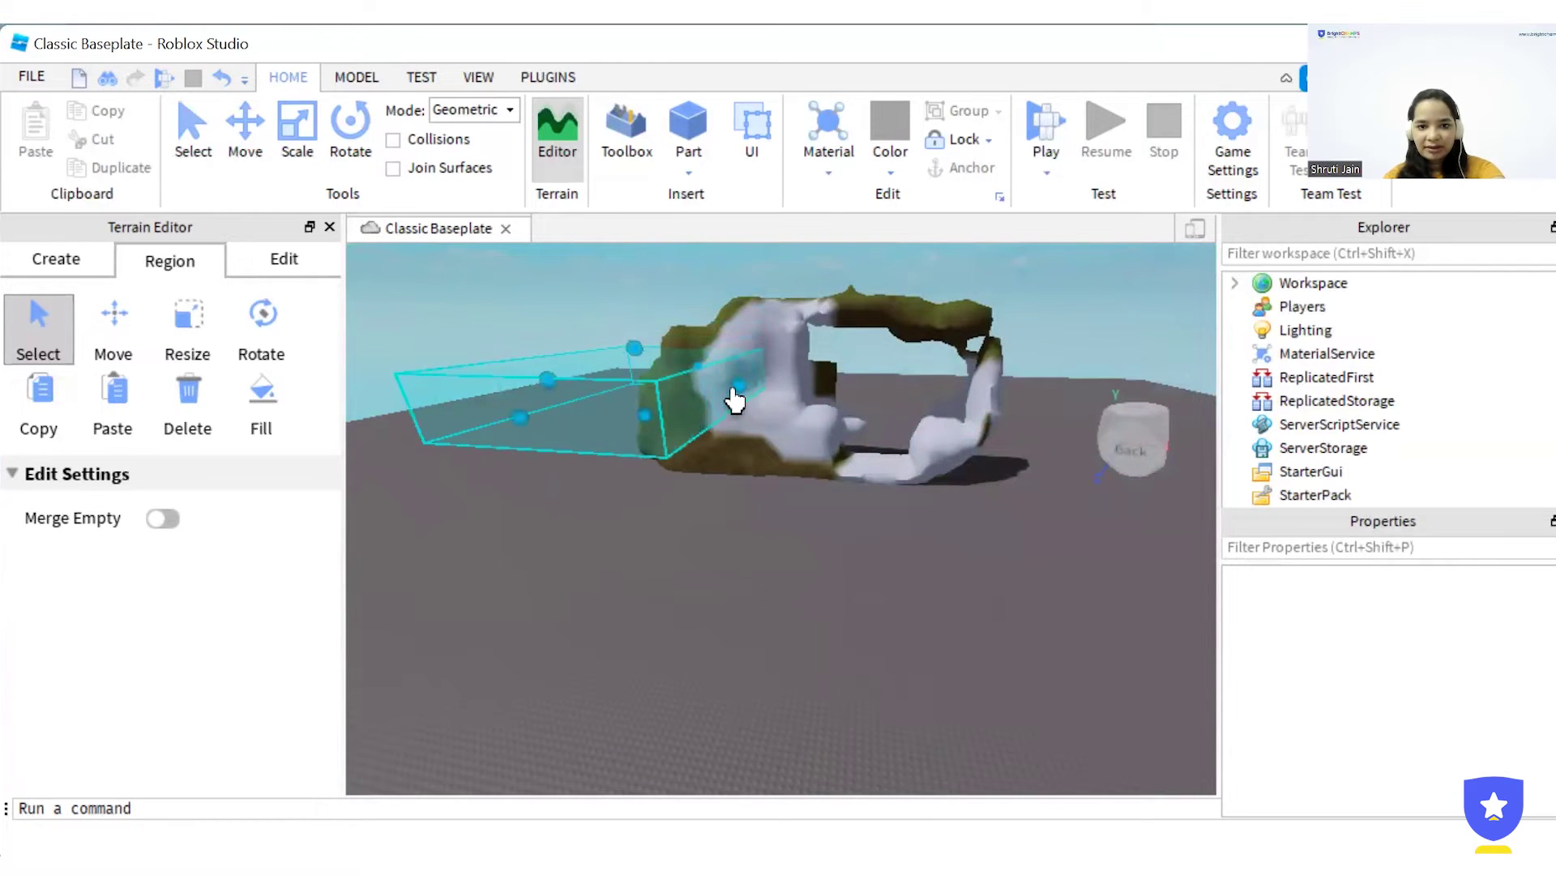
pyautogui.moveTo(735, 400); pyautogui.dragTo(1007, 434)
pyautogui.moveTo(765, 347); pyautogui.dragTo(766, 270)
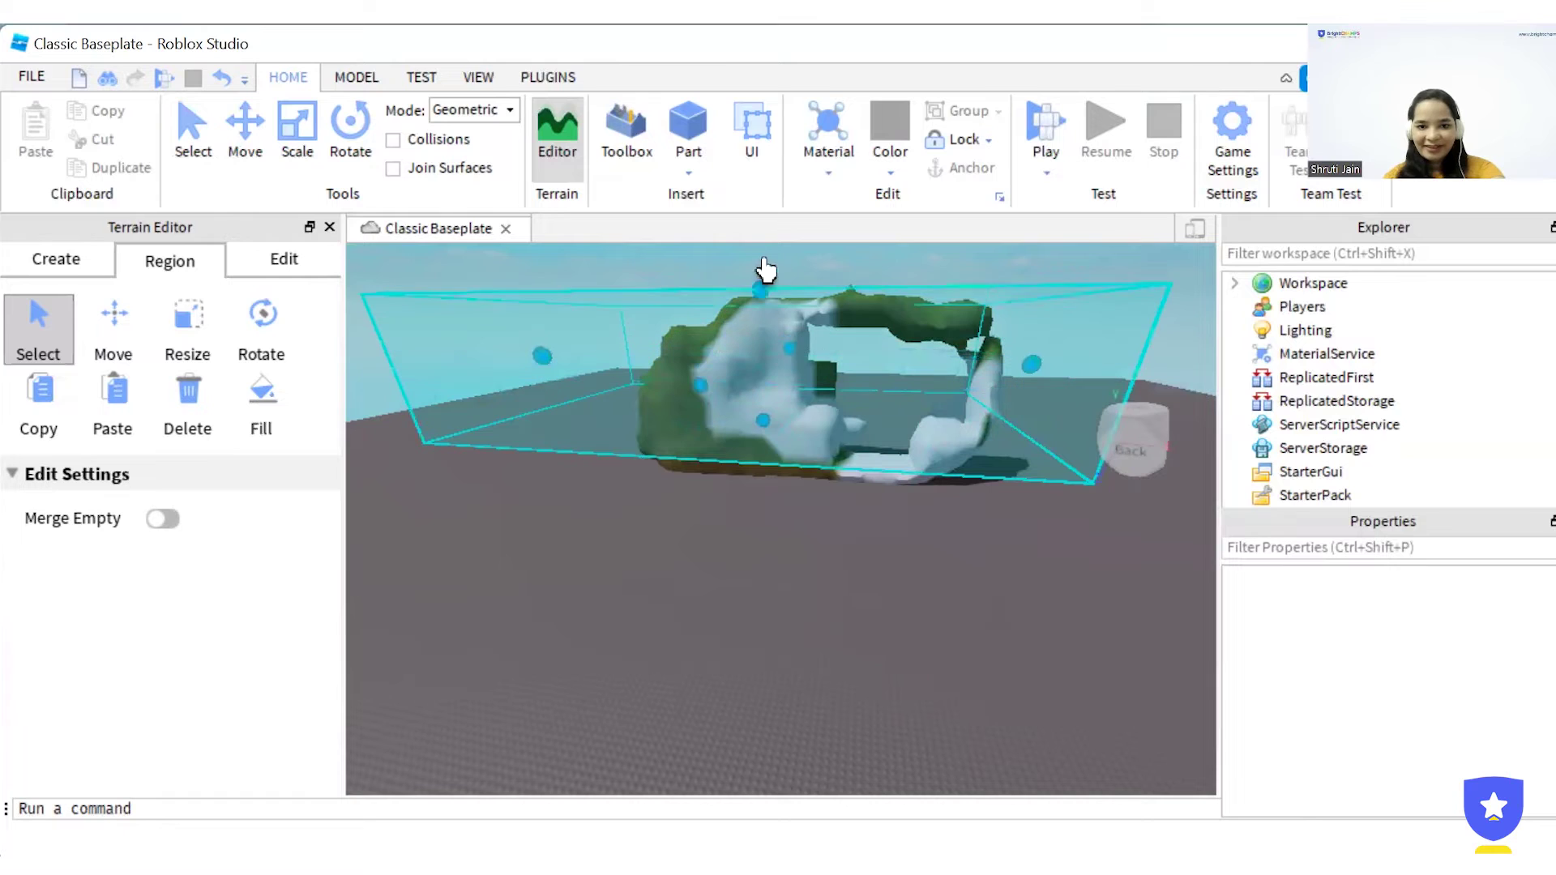
pyautogui.moveTo(855, 389); pyautogui.dragTo(1081, 326)
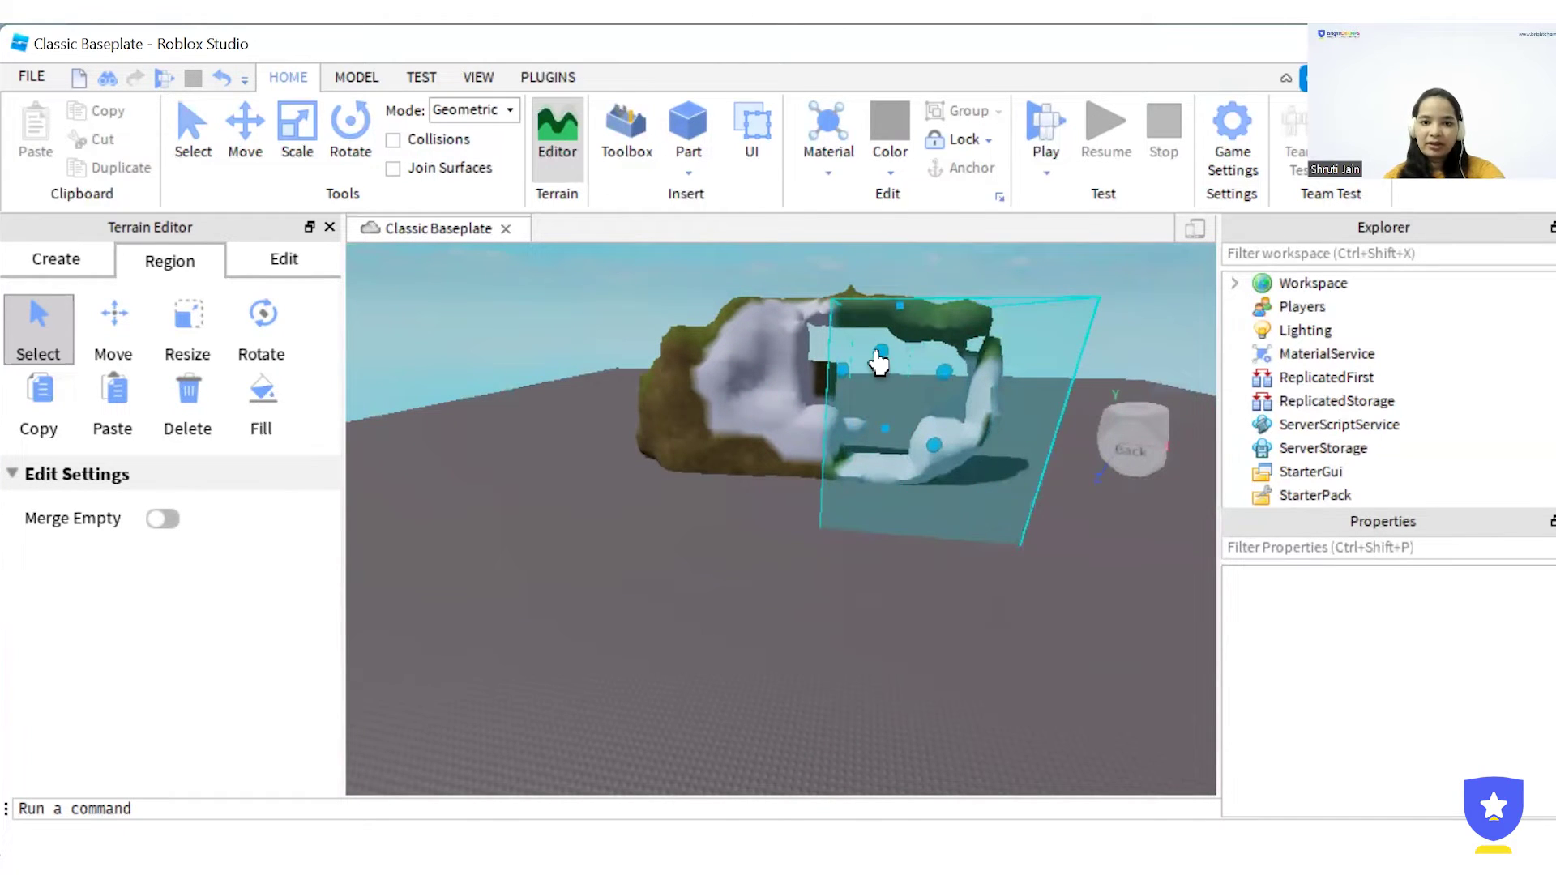
pyautogui.click(833, 369)
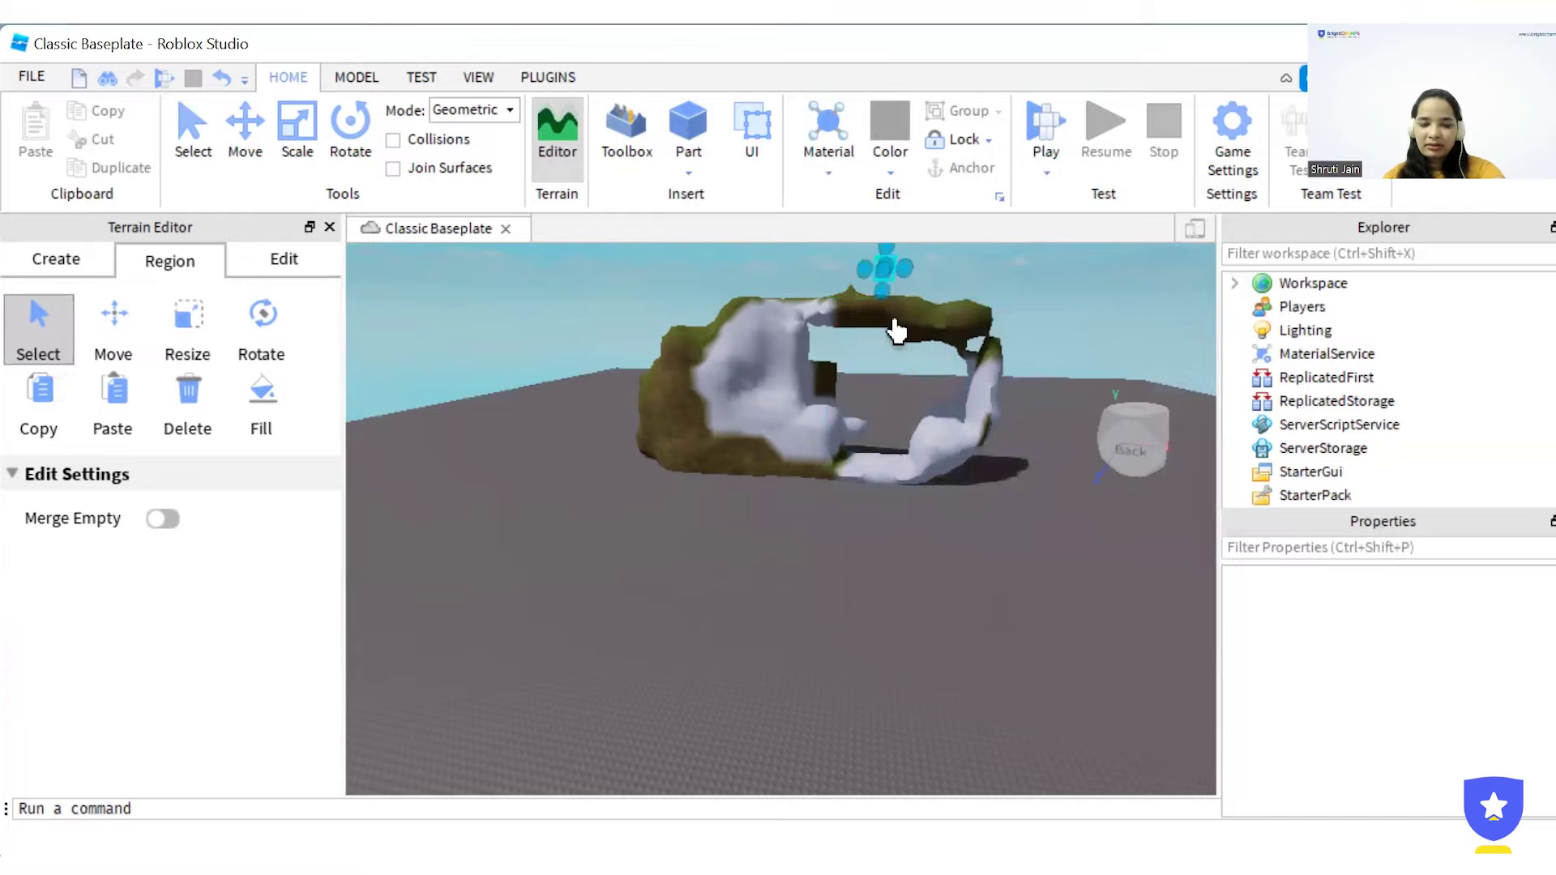
pyautogui.scroll(5, 907, 357)
pyautogui.moveTo(405, 268); pyautogui.dragTo(769, 561)
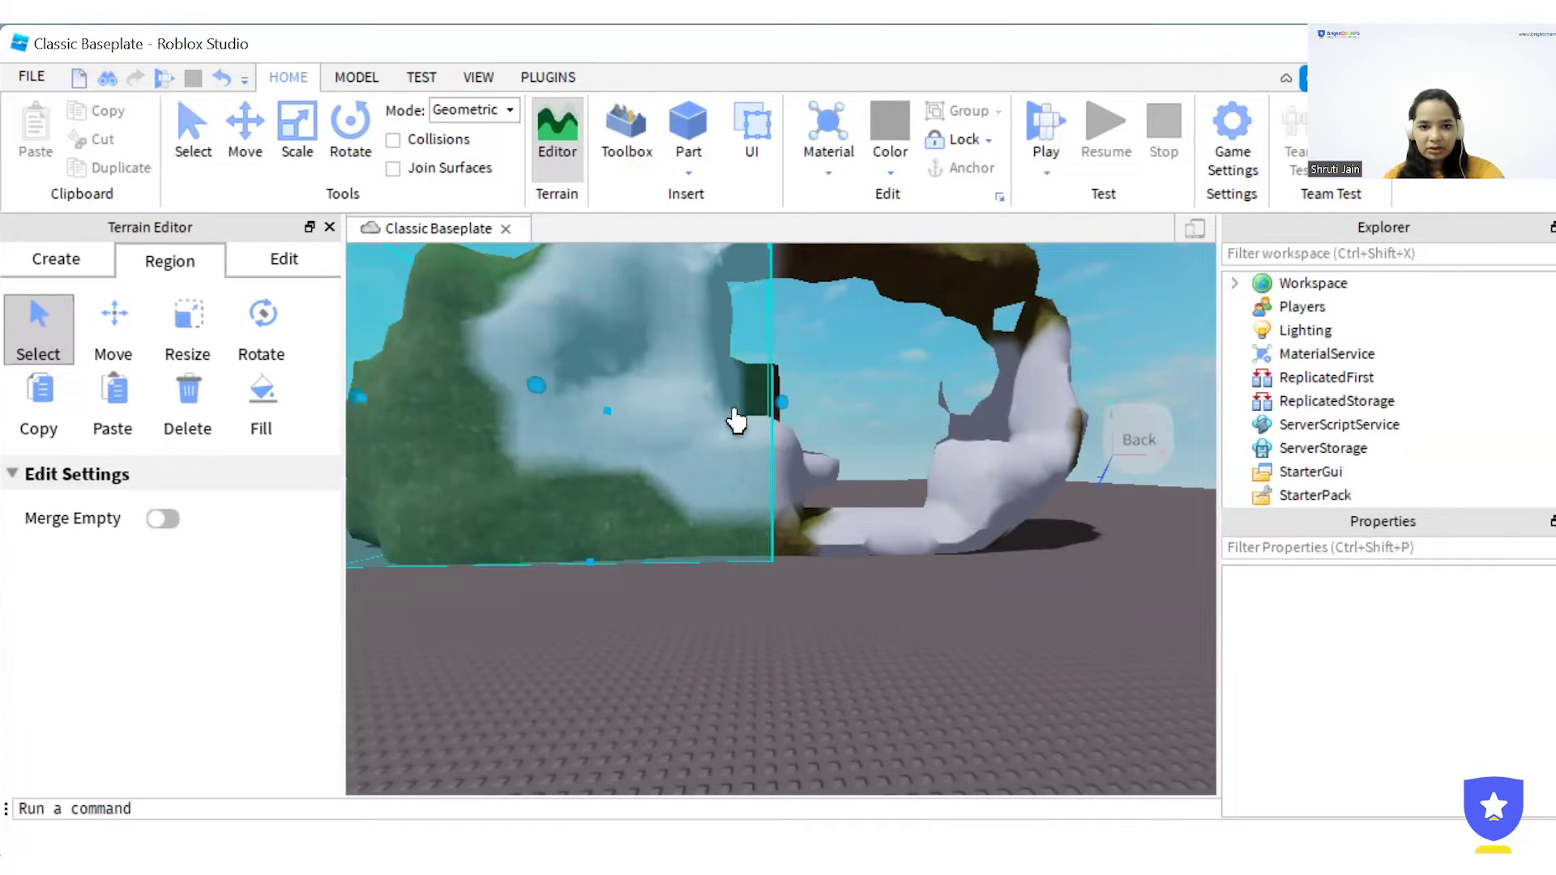
# - Move the selected rock chunk upward and out to the far left, apart from the arch
pyautogui.click(130, 339)
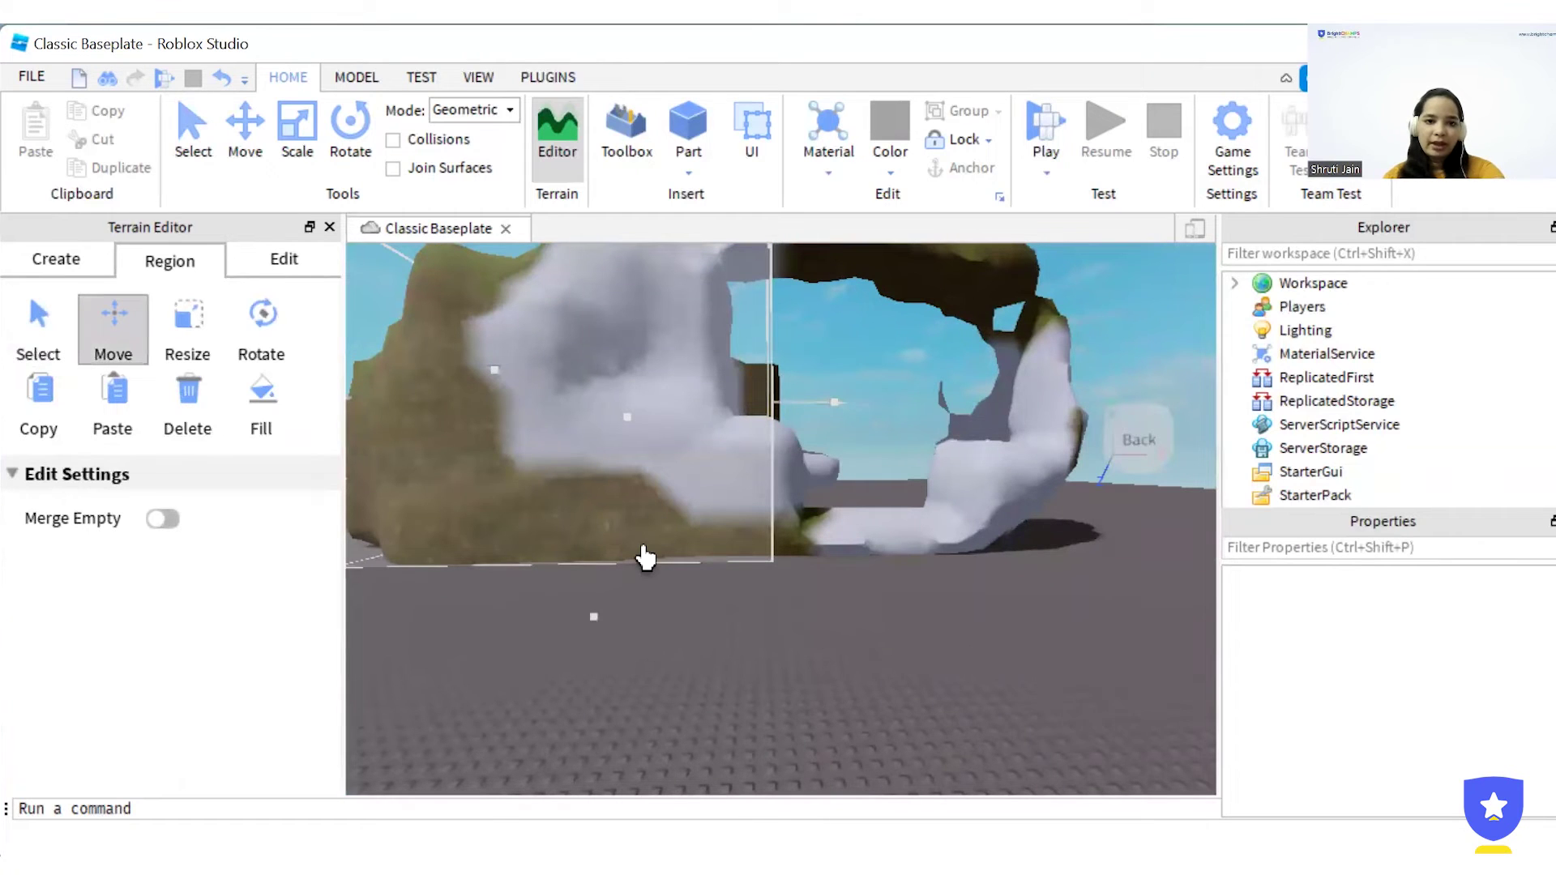
pyautogui.scroll(-5, 646, 557)
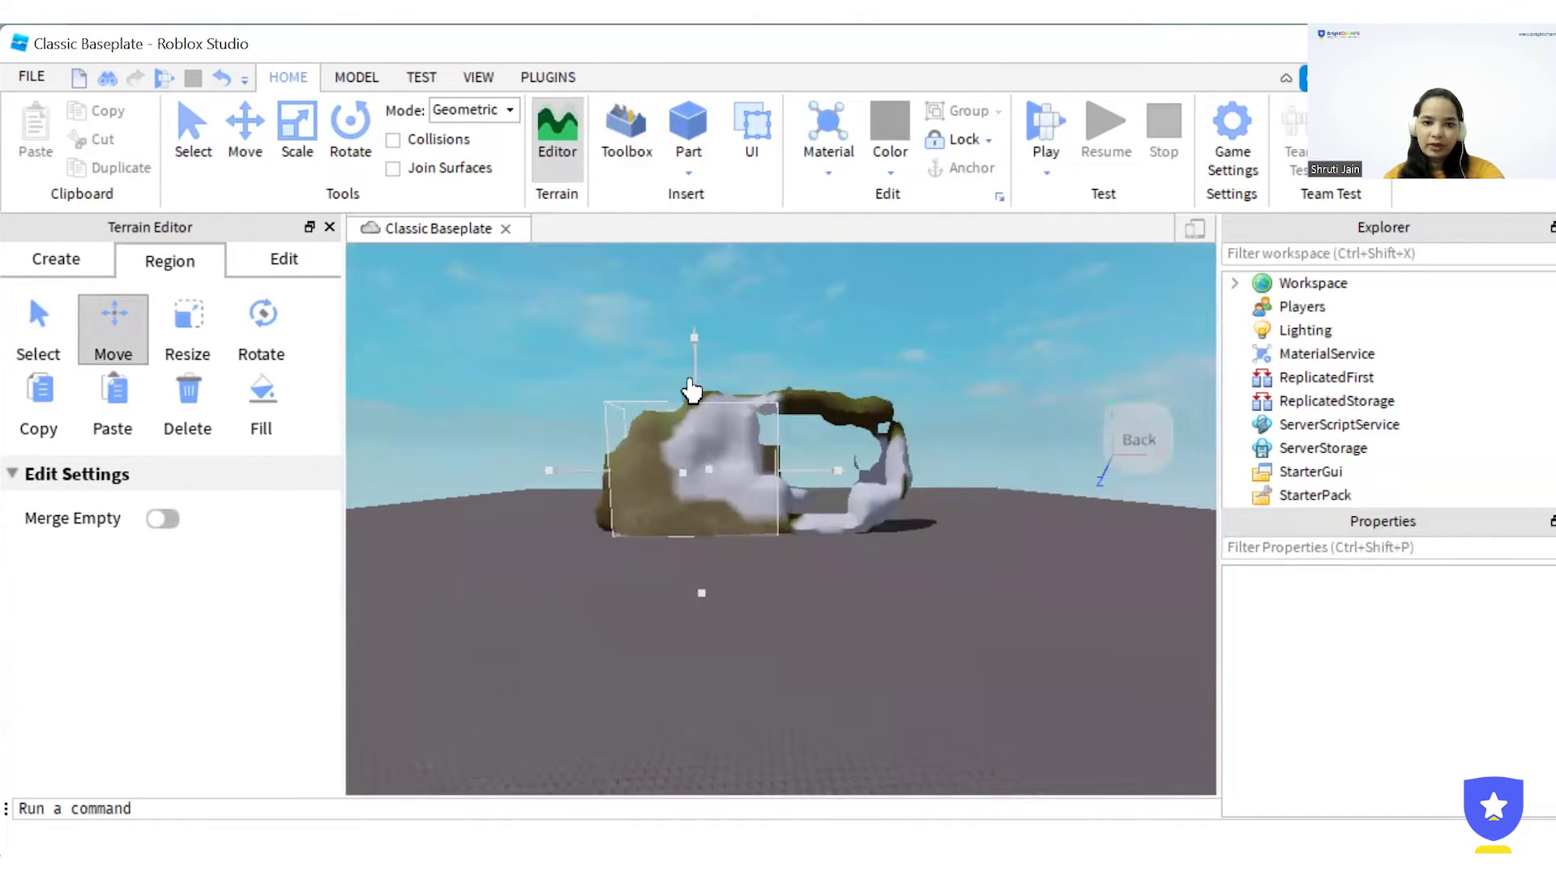
pyautogui.moveTo(695, 382); pyautogui.dragTo(719, 295)
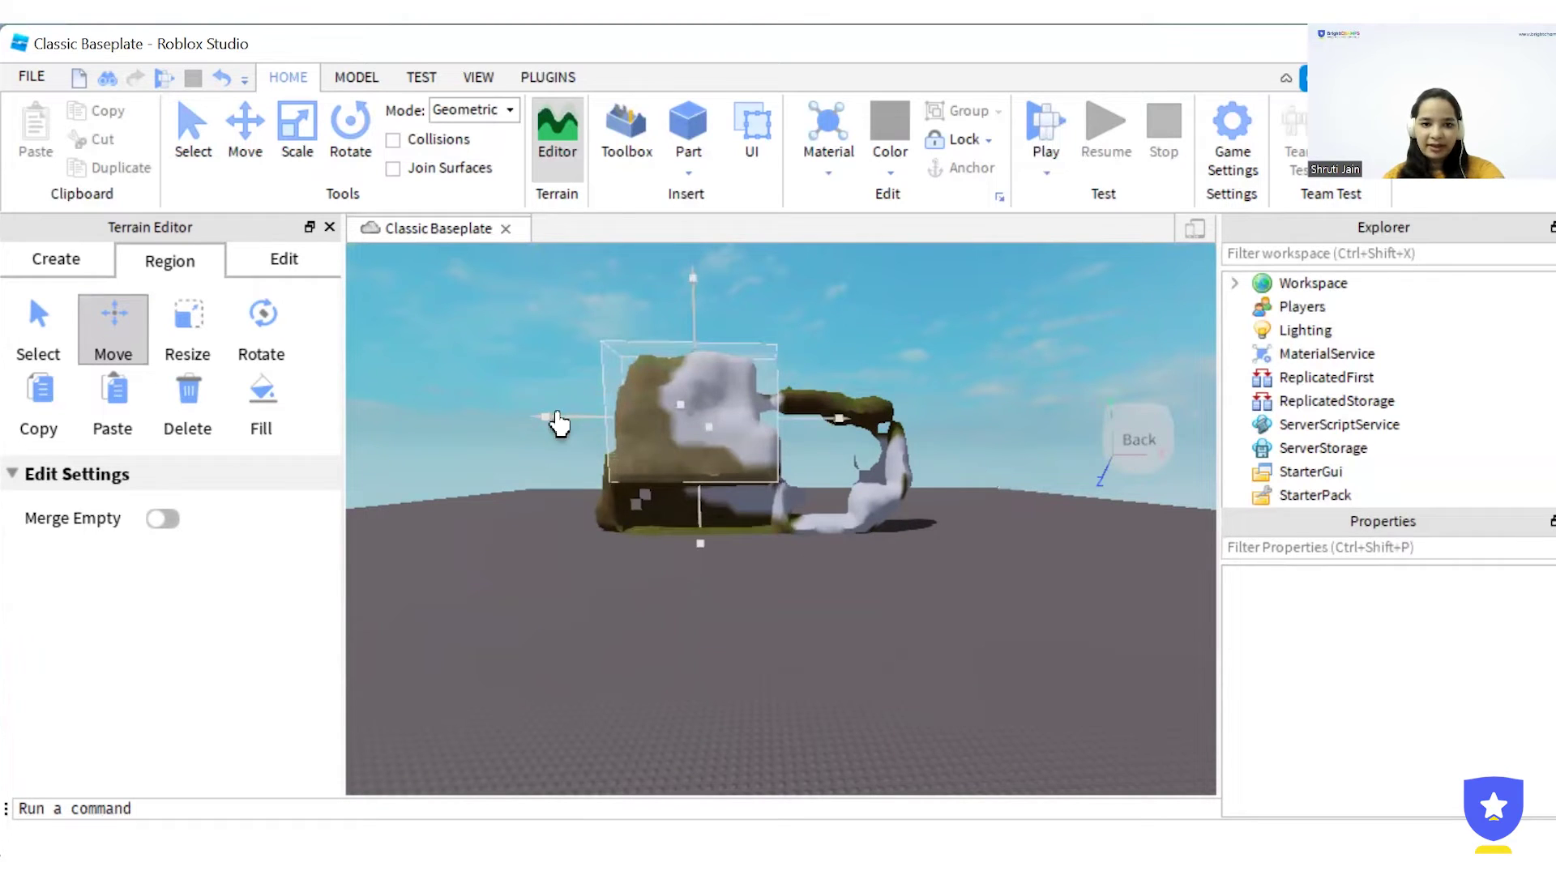
pyautogui.moveTo(556, 424); pyautogui.dragTo(258, 458)
pyautogui.moveTo(632, 420)
pyautogui.mouseDown()
pyautogui.moveTo(1114, 565)
pyautogui.moveTo(1202, 541)
pyautogui.mouseUp()
pyautogui.moveTo(1029, 486)
pyautogui.mouseDown()
pyautogui.moveTo(869, 456)
pyautogui.moveTo(626, 567)
pyautogui.moveTo(517, 521)
pyautogui.moveTo(521, 590)
pyautogui.moveTo(538, 538)
pyautogui.mouseUp()
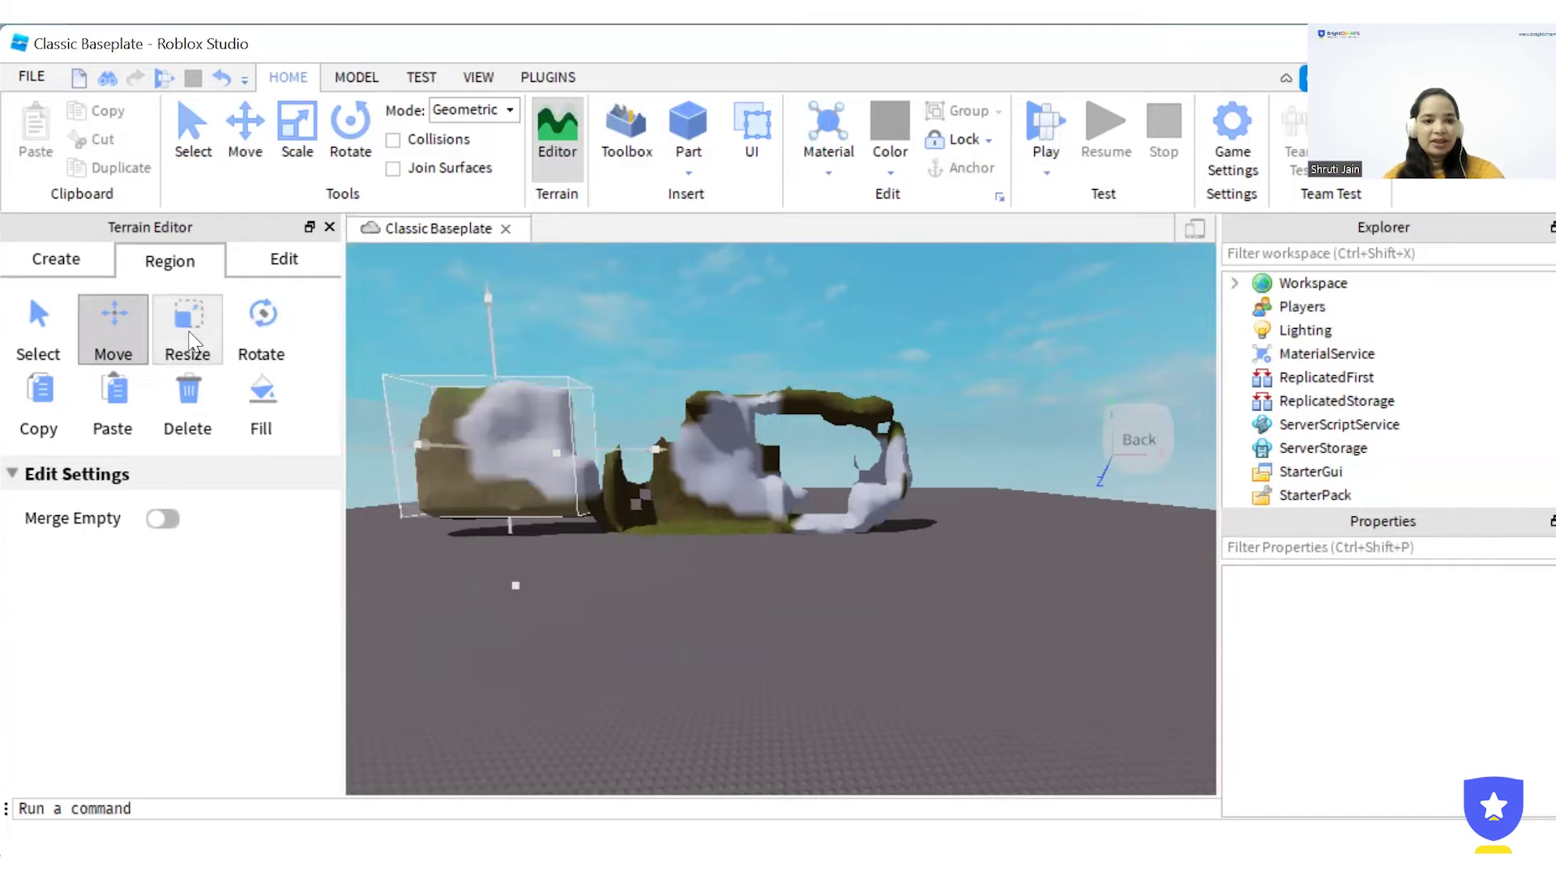
pyautogui.click(192, 338)
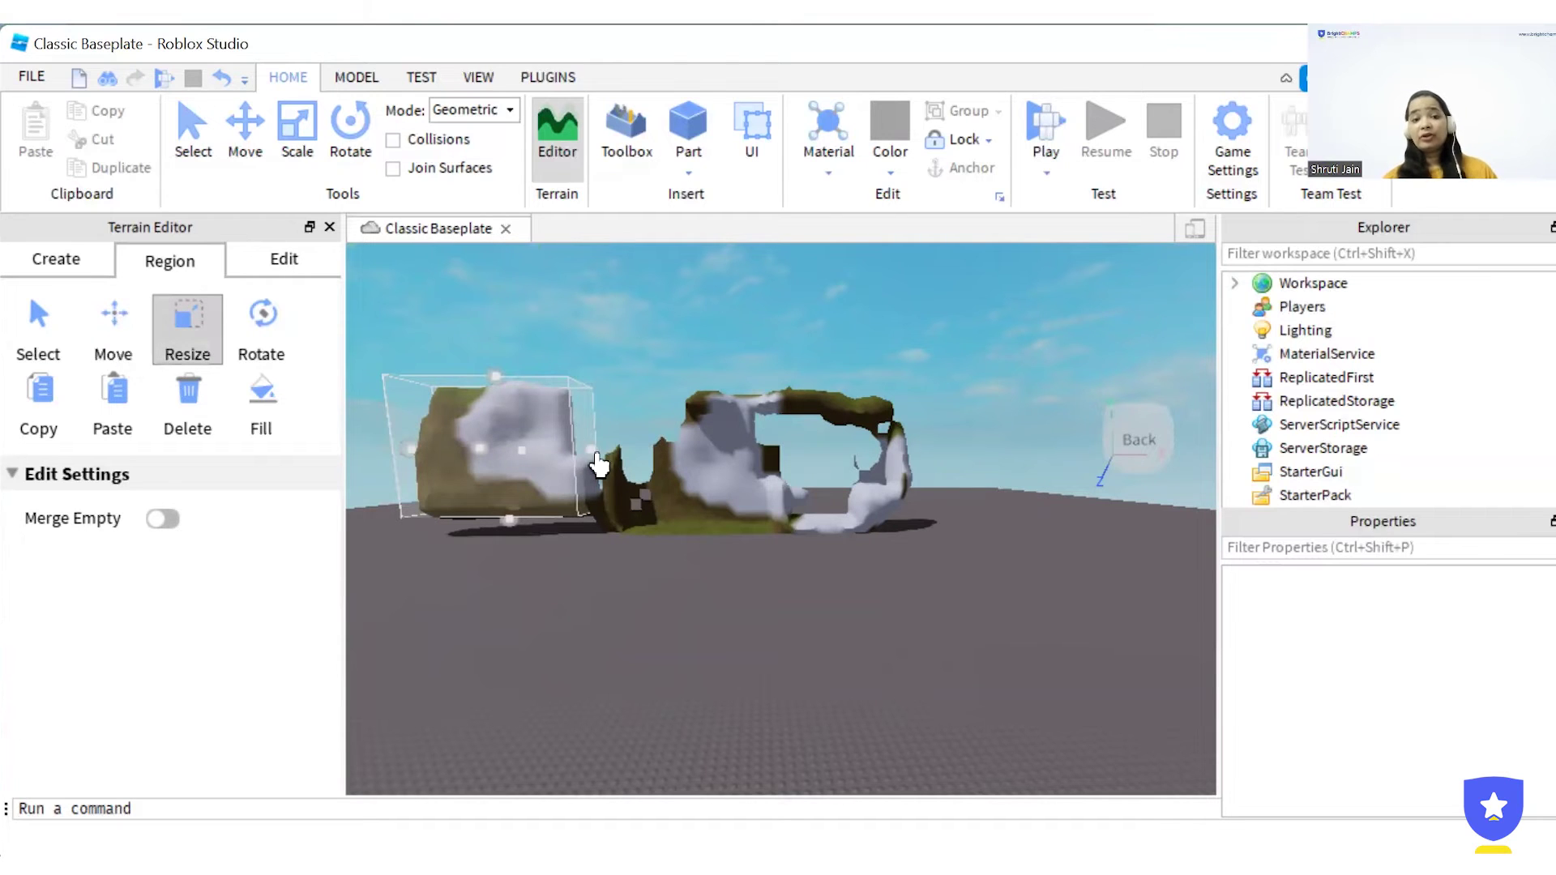
# - Resize the moved chunk much wider and taller so it reaches the arch
pyautogui.moveTo(594, 463); pyautogui.dragTo(757, 503)
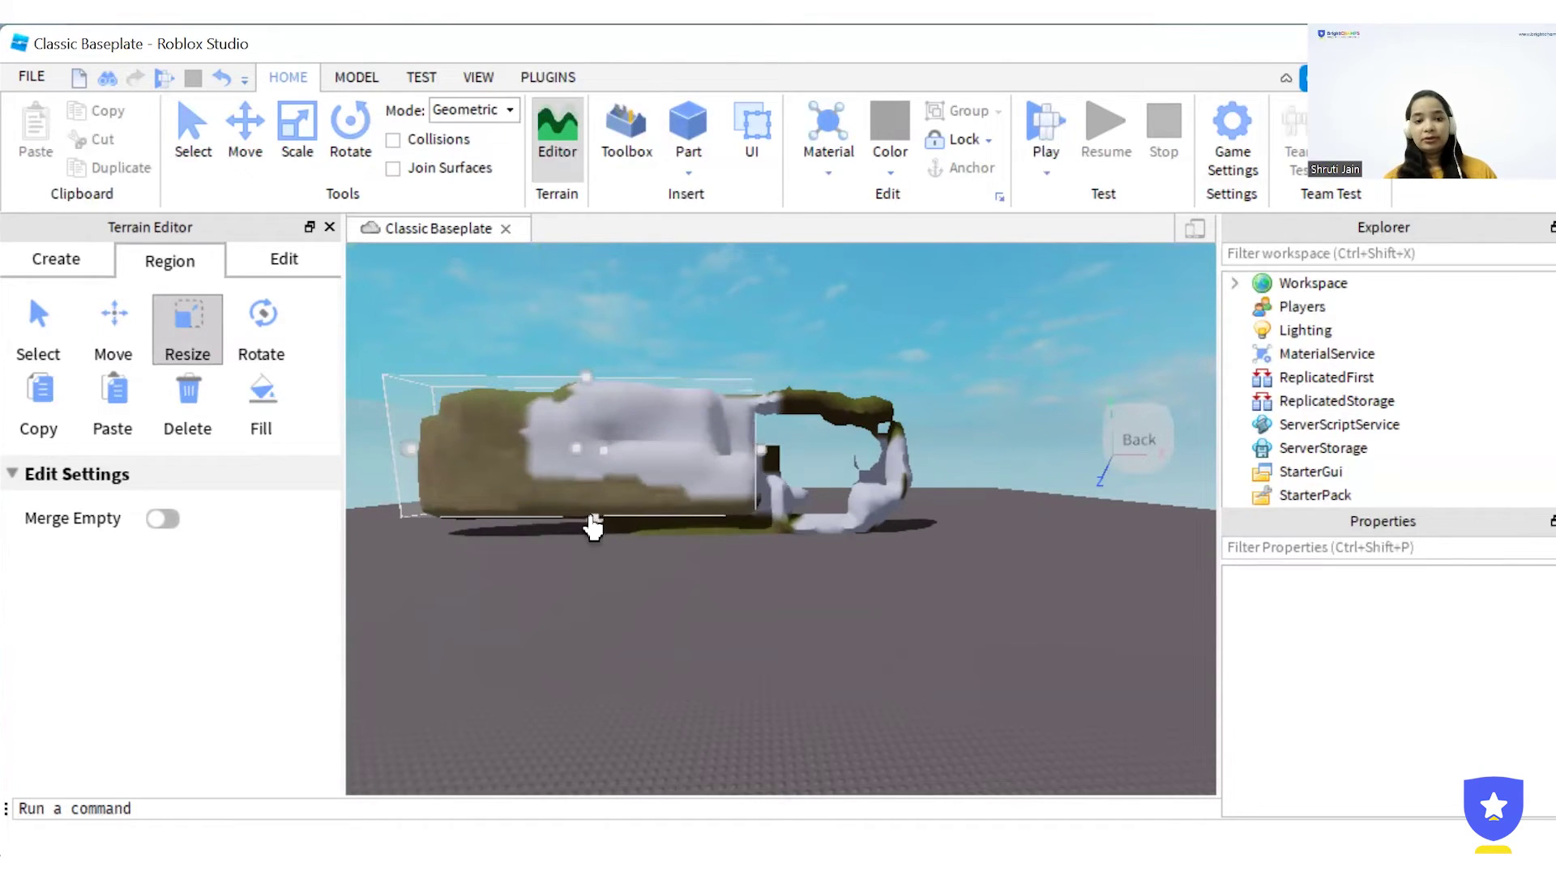
pyautogui.moveTo(594, 524); pyautogui.dragTo(526, 663)
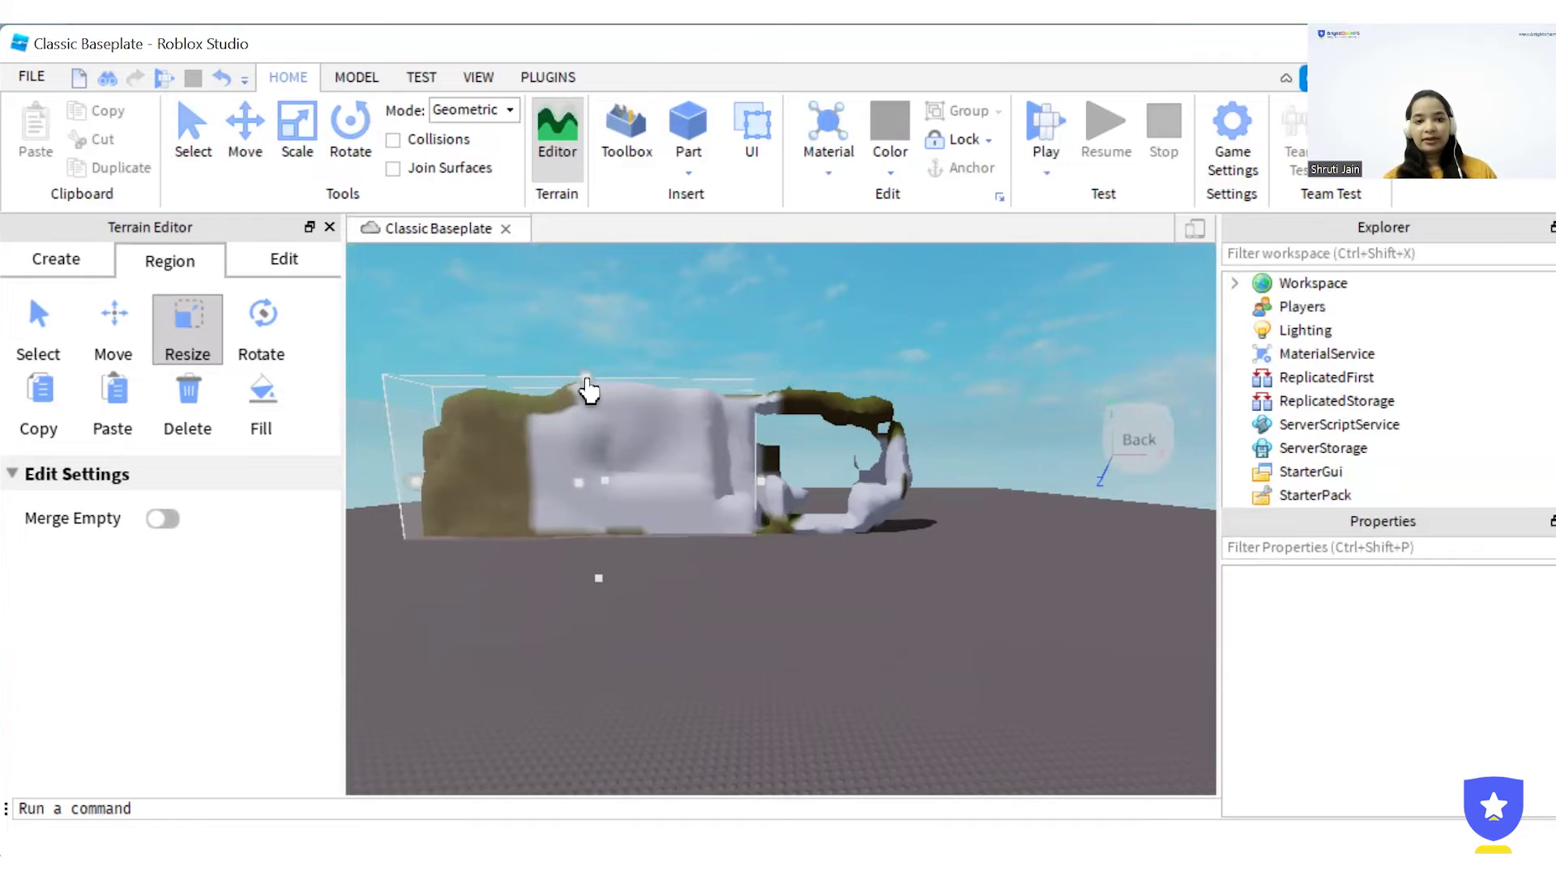
pyautogui.moveTo(587, 377); pyautogui.dragTo(582, 307)
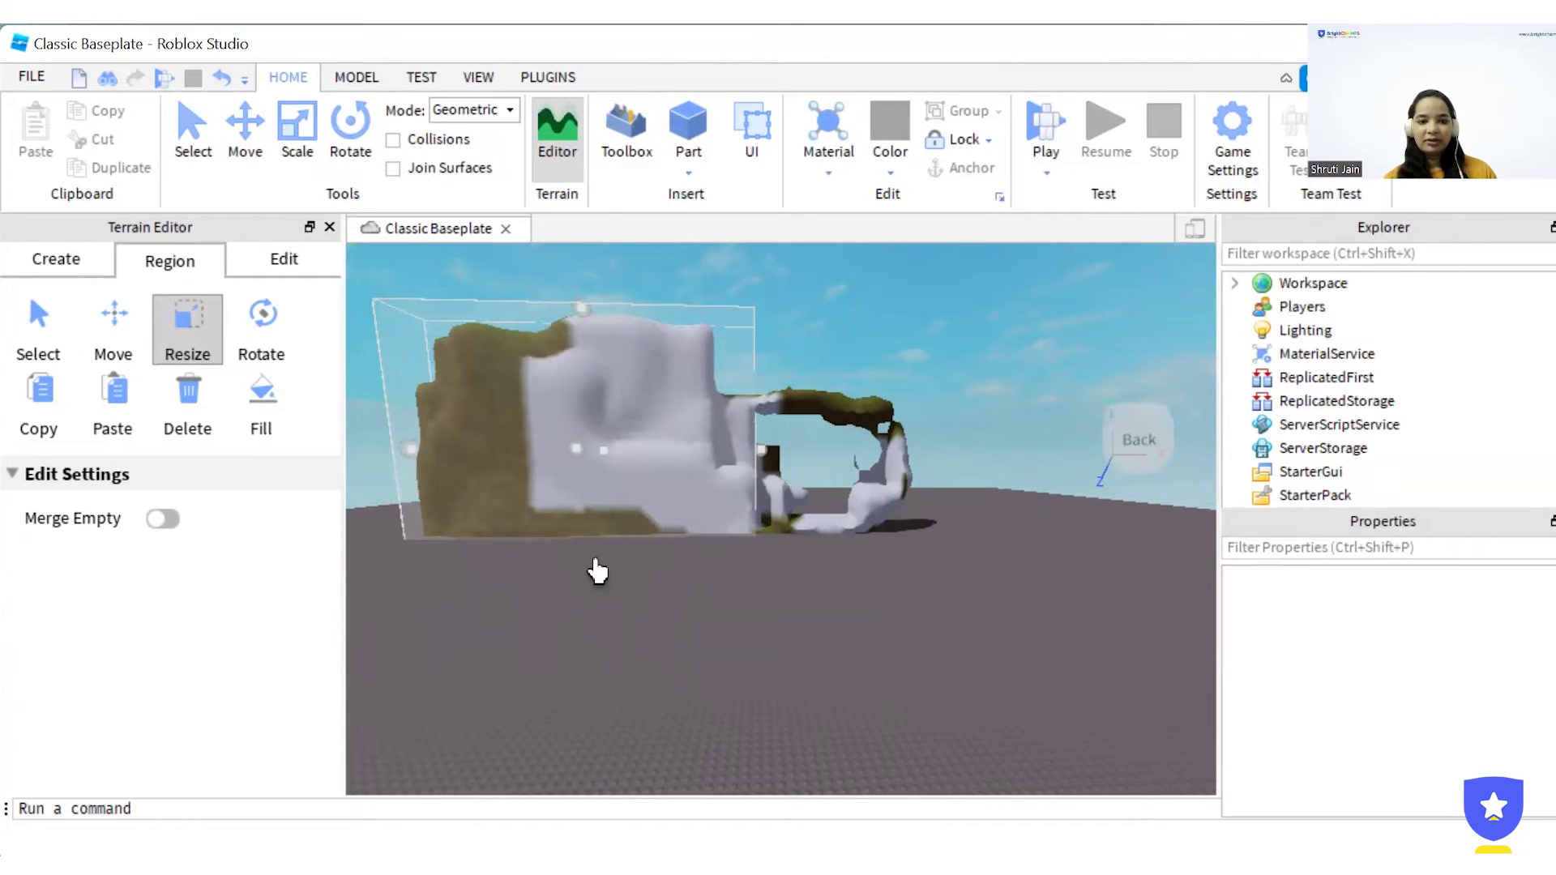
pyautogui.moveTo(598, 587); pyautogui.dragTo(597, 555)
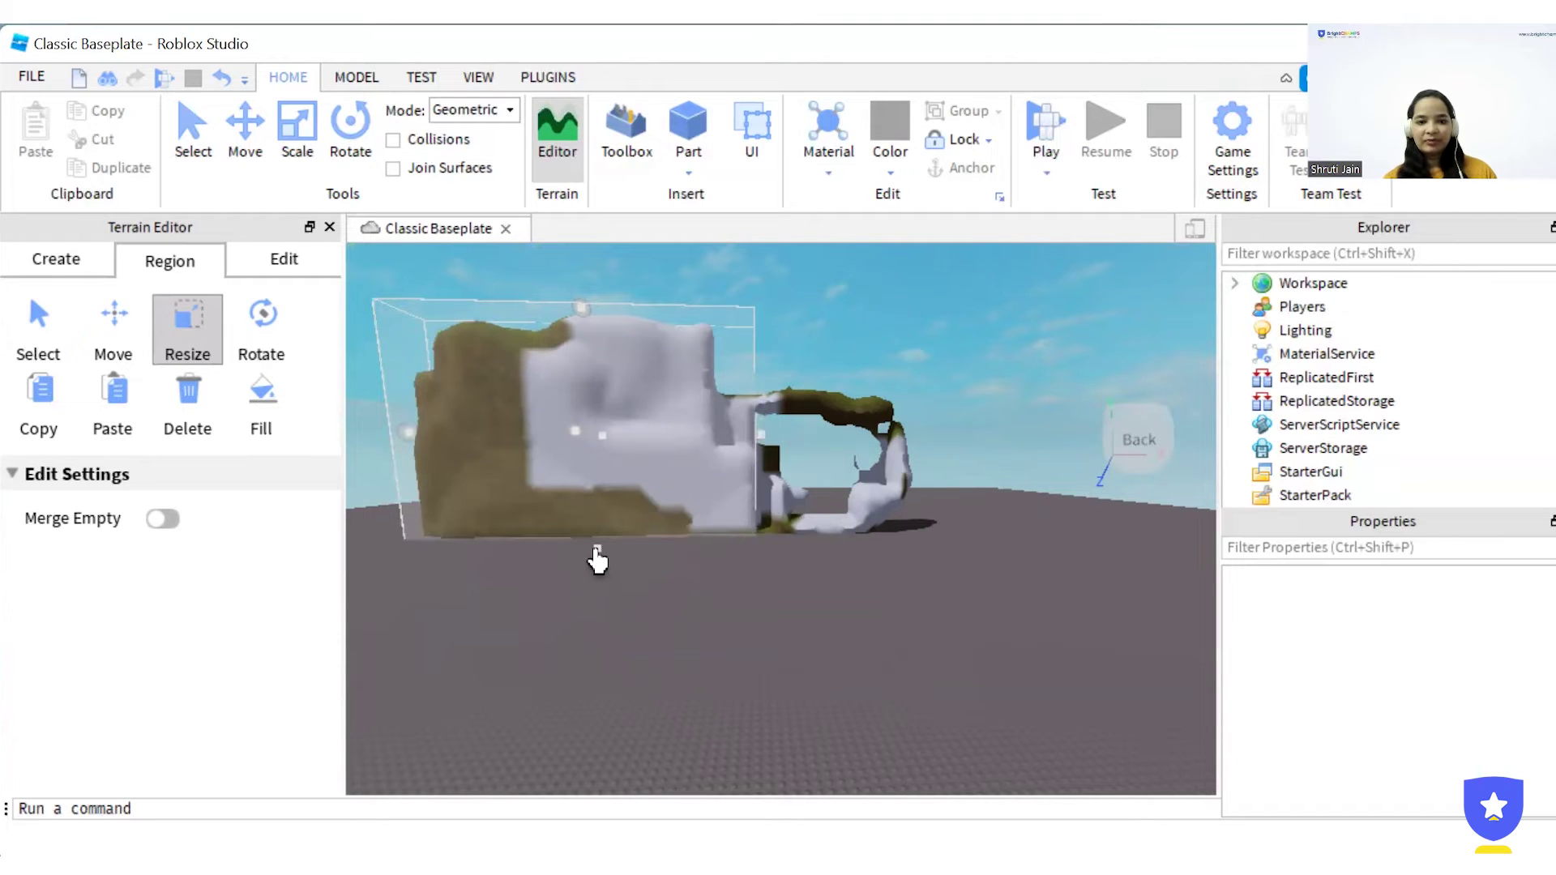
# - Rotate the enlarged block so its snowy face points left as a wide wall
pyautogui.click(261, 324)
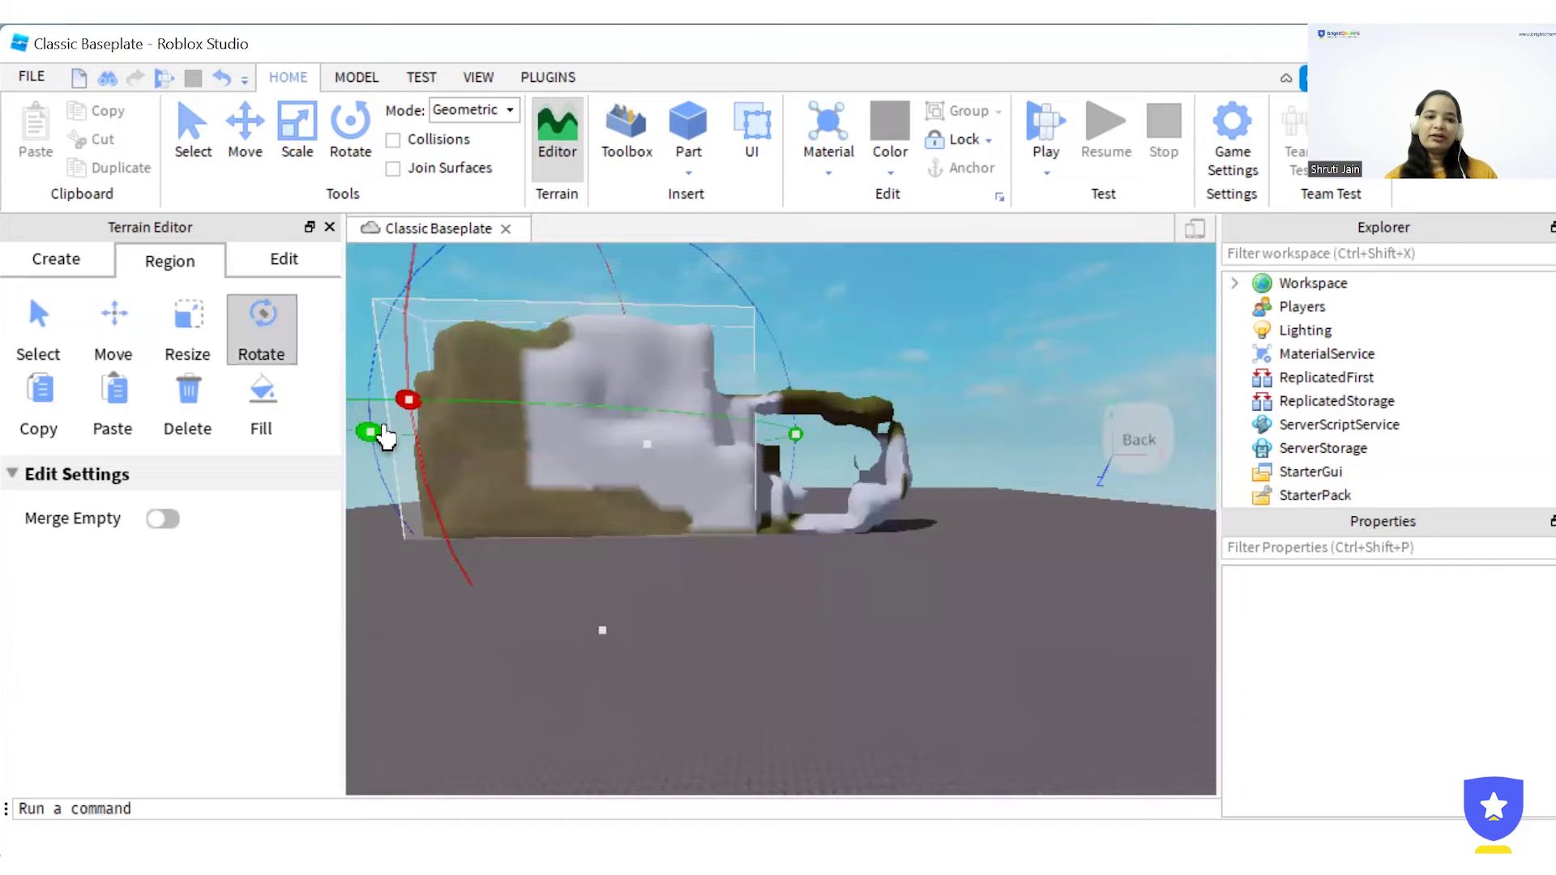
pyautogui.moveTo(484, 451)
pyautogui.mouseDown()
pyautogui.moveTo(535, 446)
pyautogui.moveTo(485, 428)
pyautogui.mouseUp()
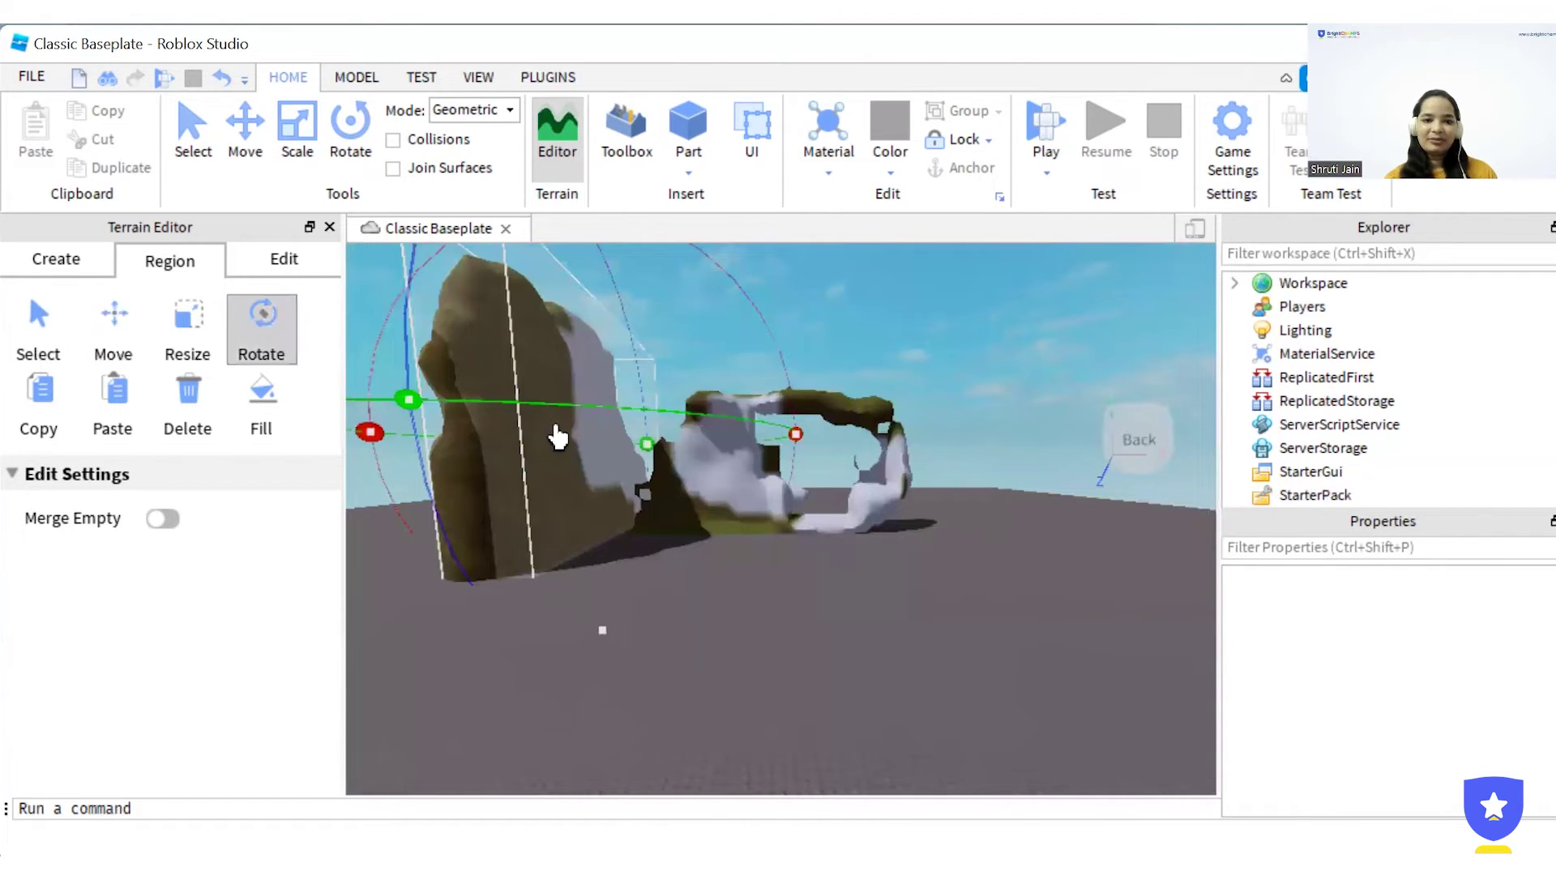
pyautogui.moveTo(658, 439); pyautogui.dragTo(695, 438)
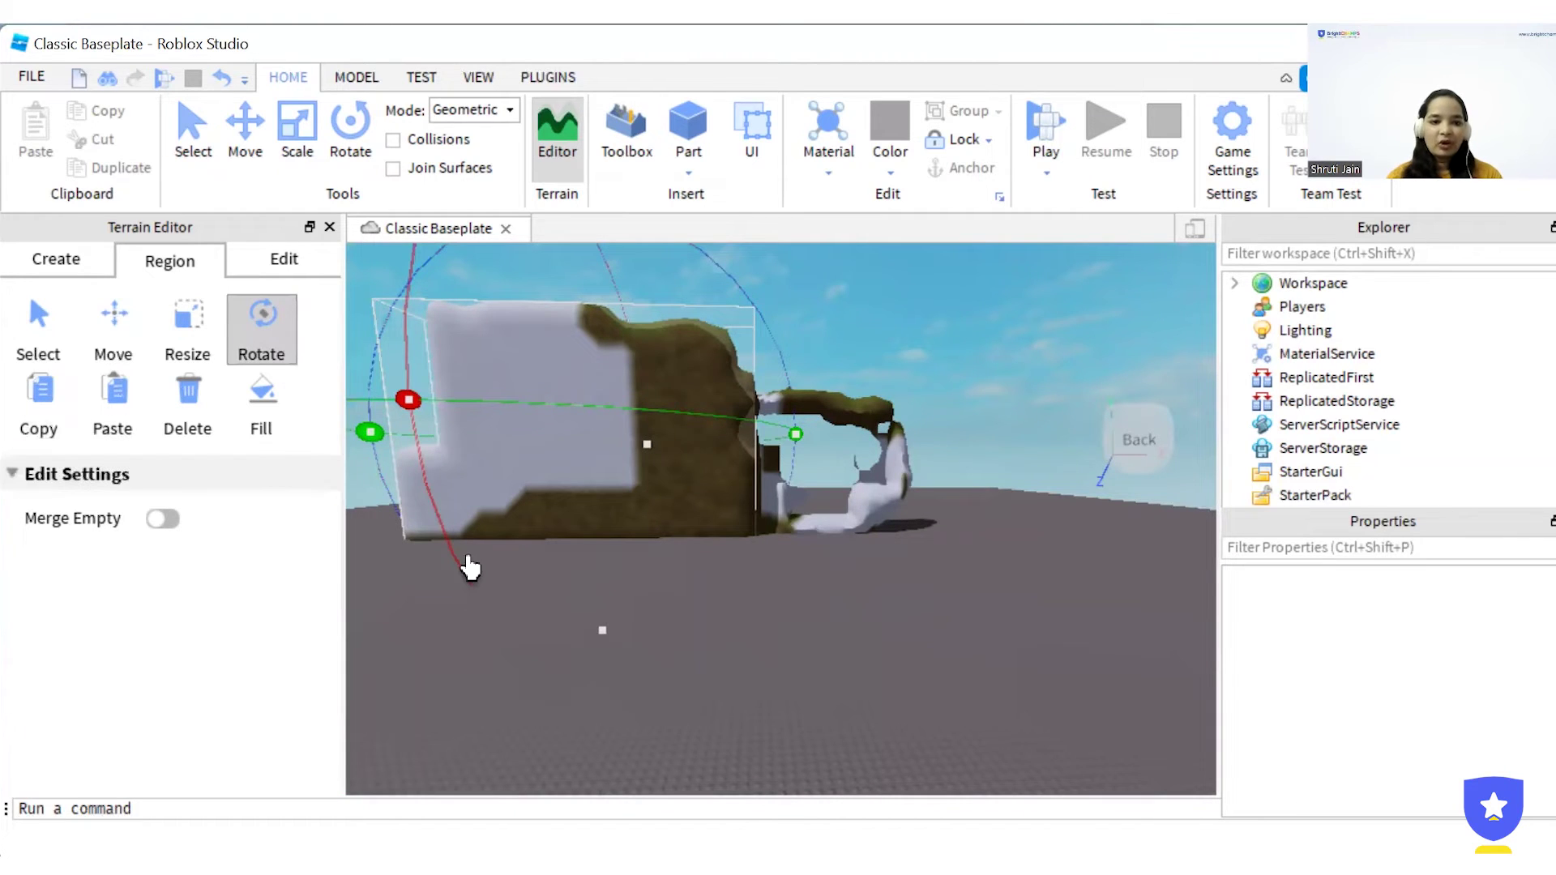
# - Select a terrain region enclosing the arch from its top to its bottom
pyautogui.click(37, 328)
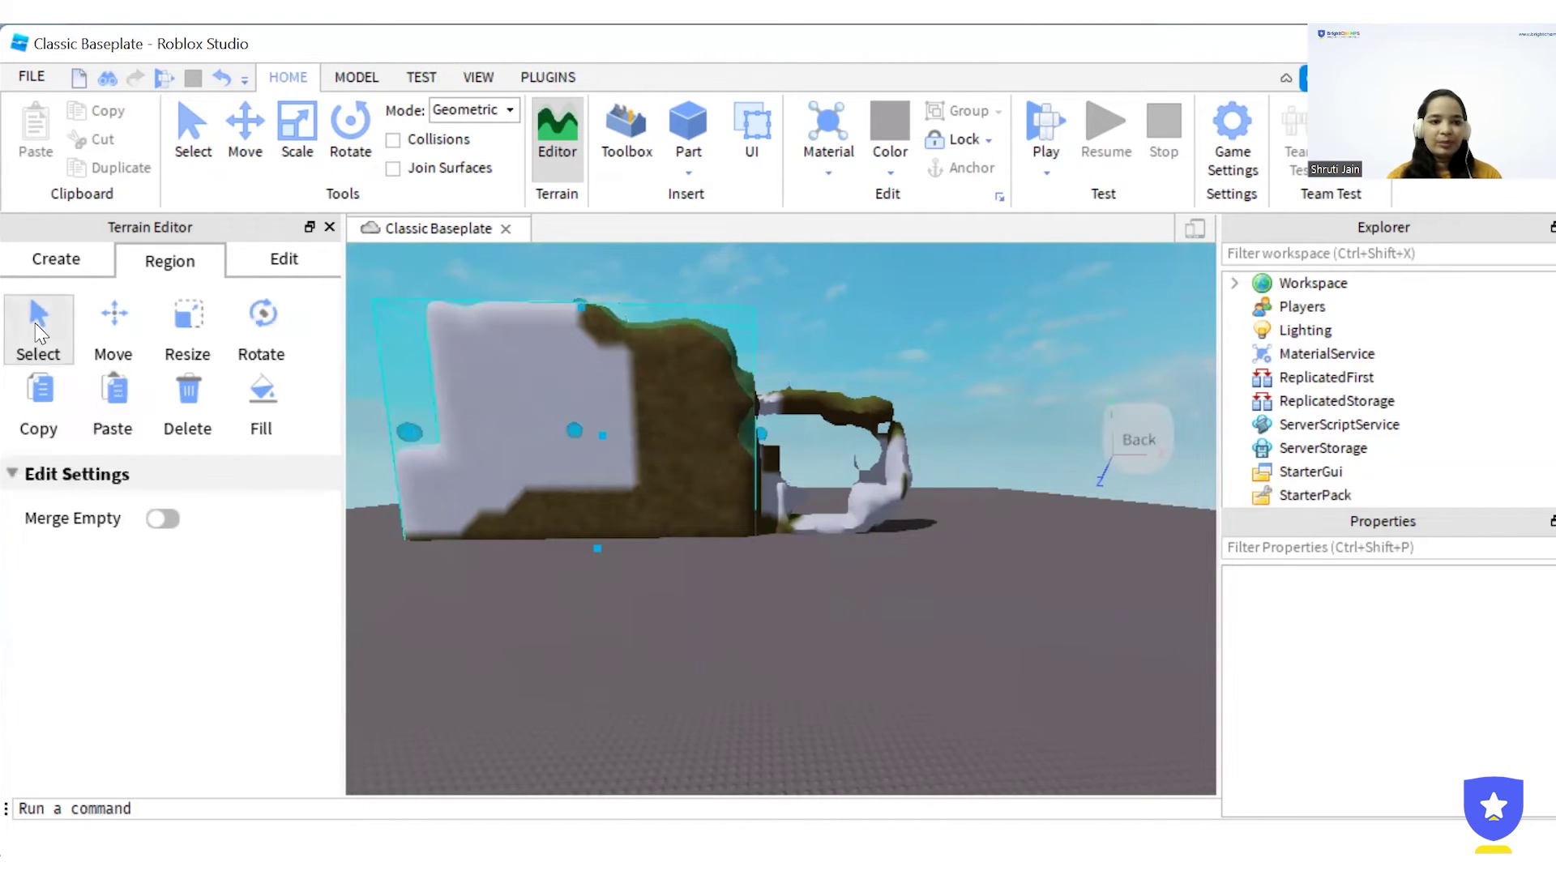
pyautogui.click(488, 367)
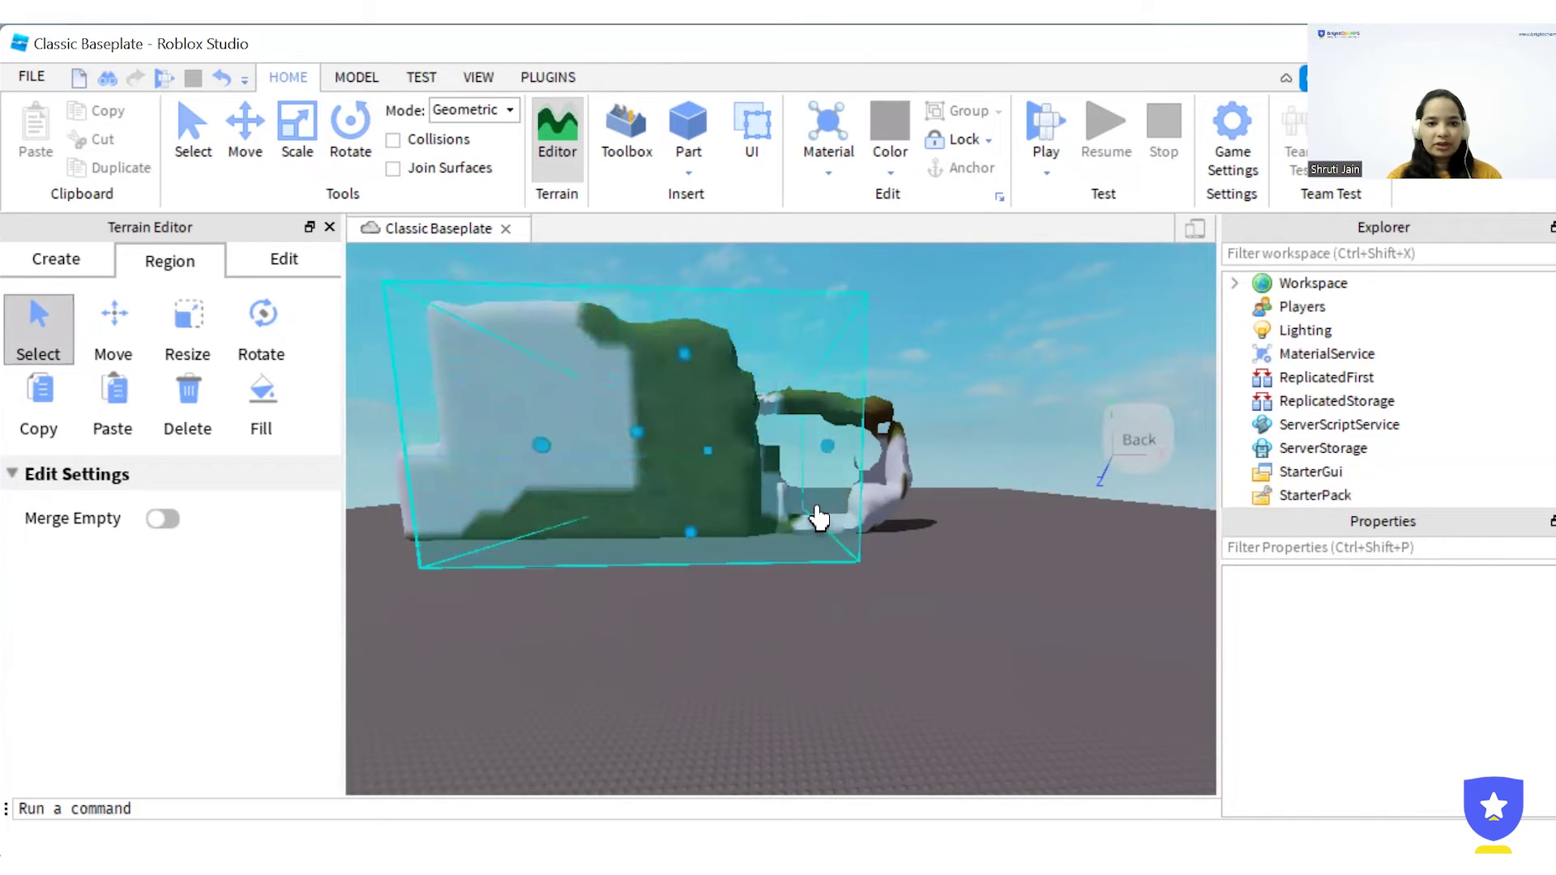
pyautogui.moveTo(402, 300); pyautogui.dragTo(843, 551)
pyautogui.scroll(3, 725, 474)
pyautogui.scroll(-2, 725, 474)
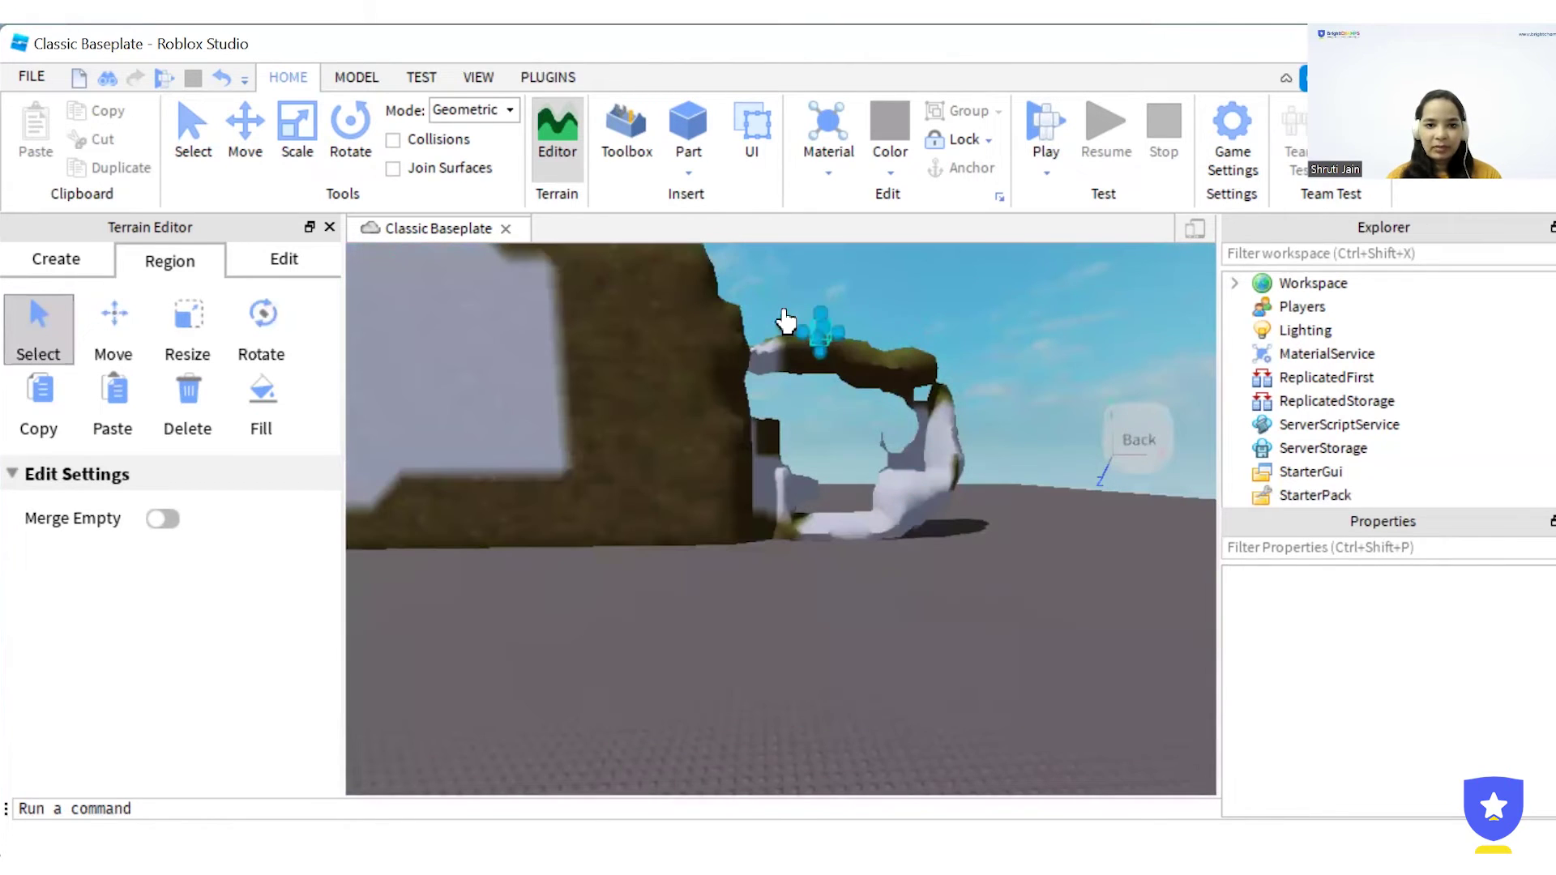
pyautogui.moveTo(785, 320); pyautogui.dragTo(959, 476)
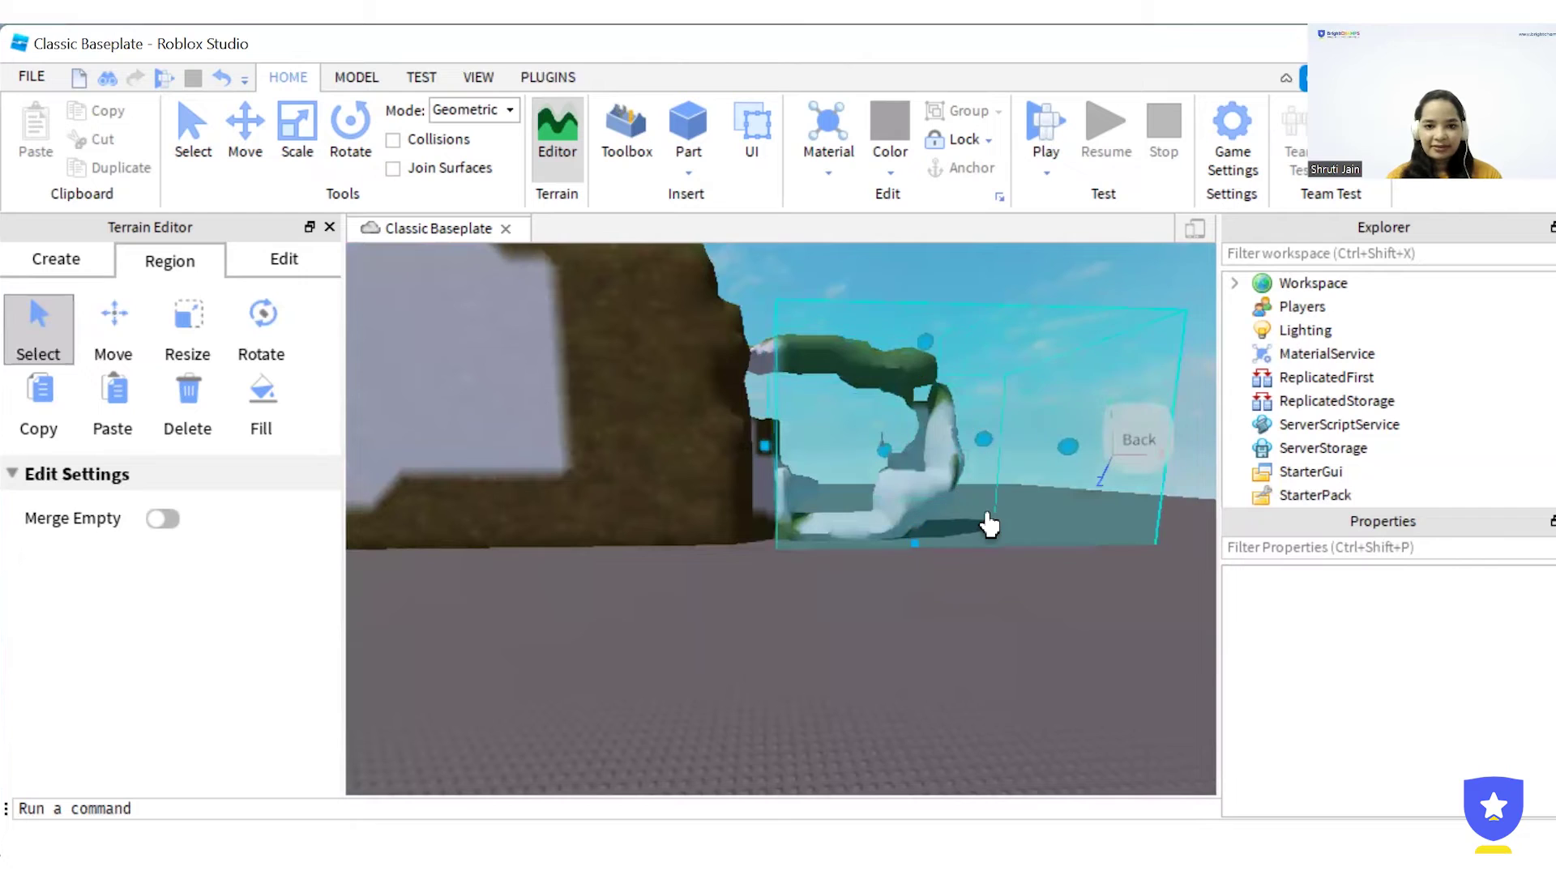
pyautogui.moveTo(765, 295); pyautogui.dragTo(973, 519)
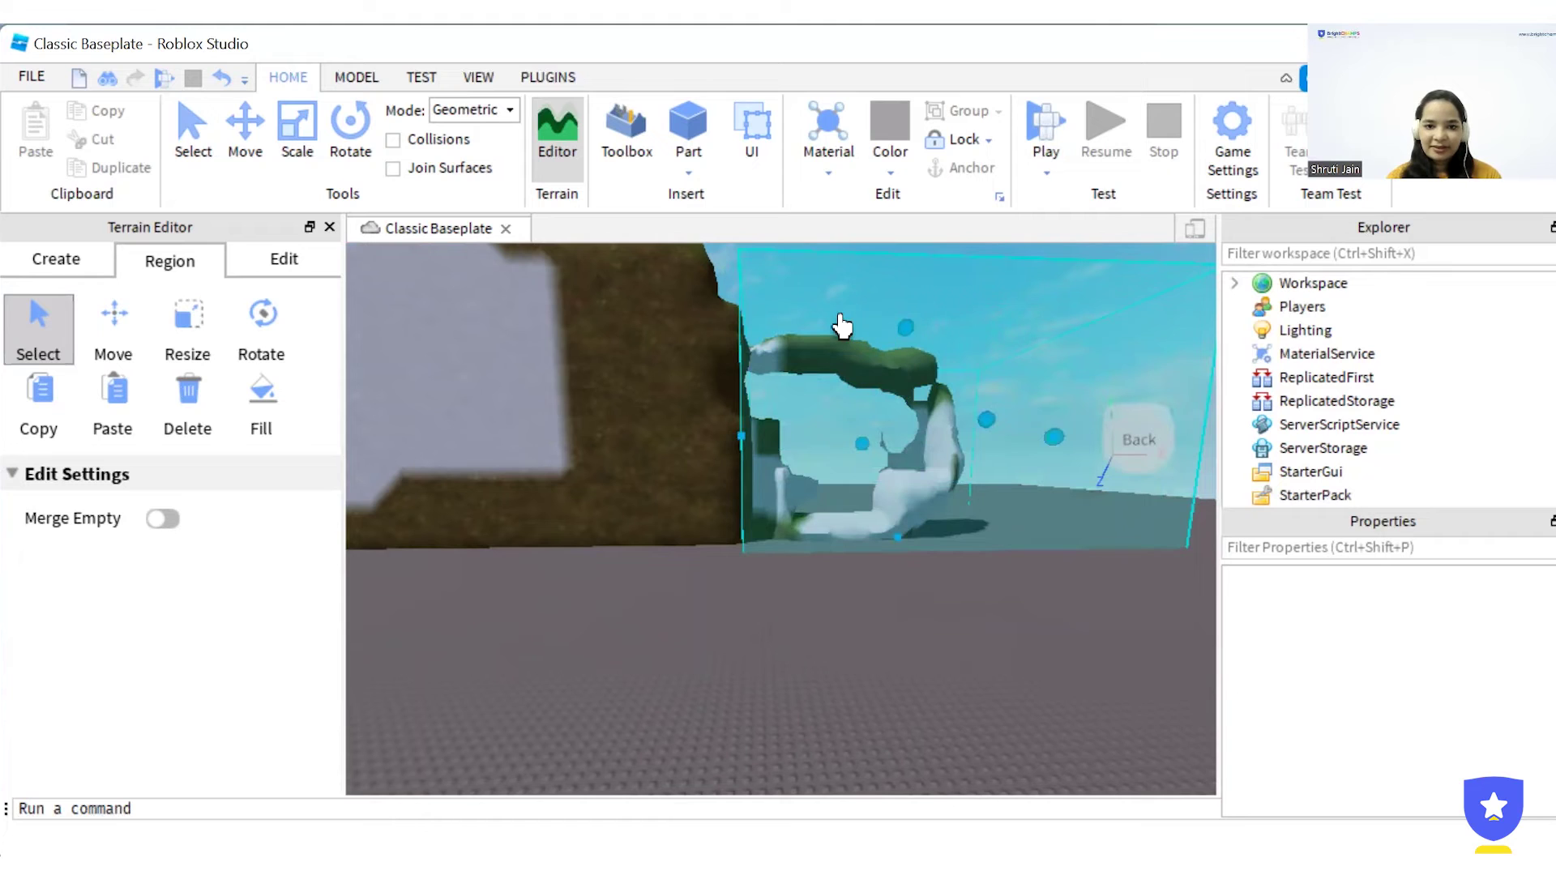
pyautogui.scroll(2, 842, 326)
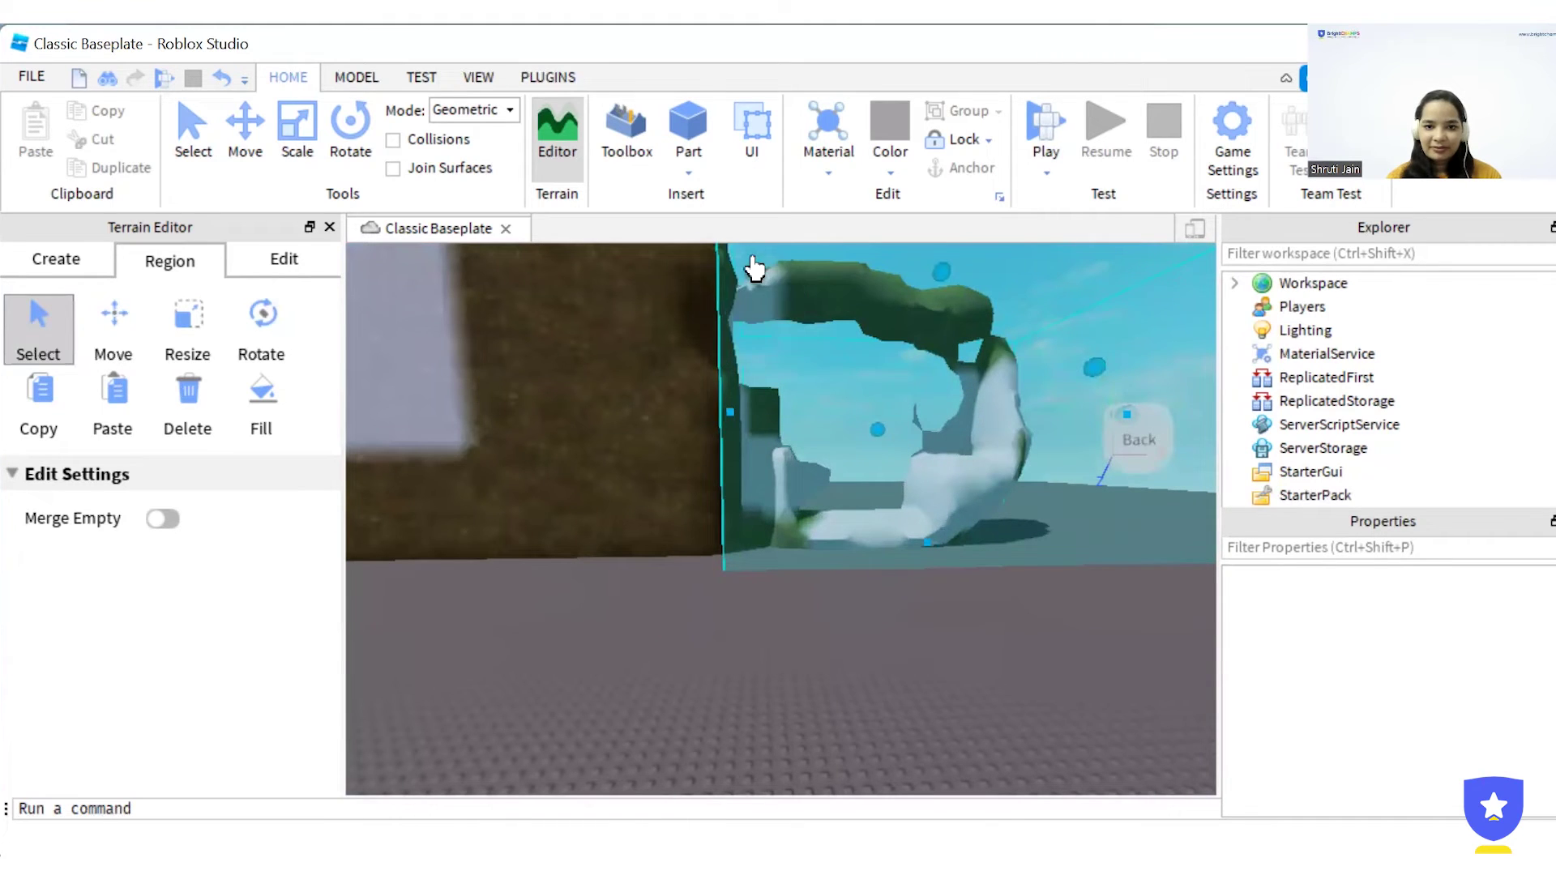
pyautogui.moveTo(753, 267)
pyautogui.mouseDown()
pyautogui.moveTo(957, 382)
pyautogui.moveTo(1038, 517)
pyautogui.mouseUp()
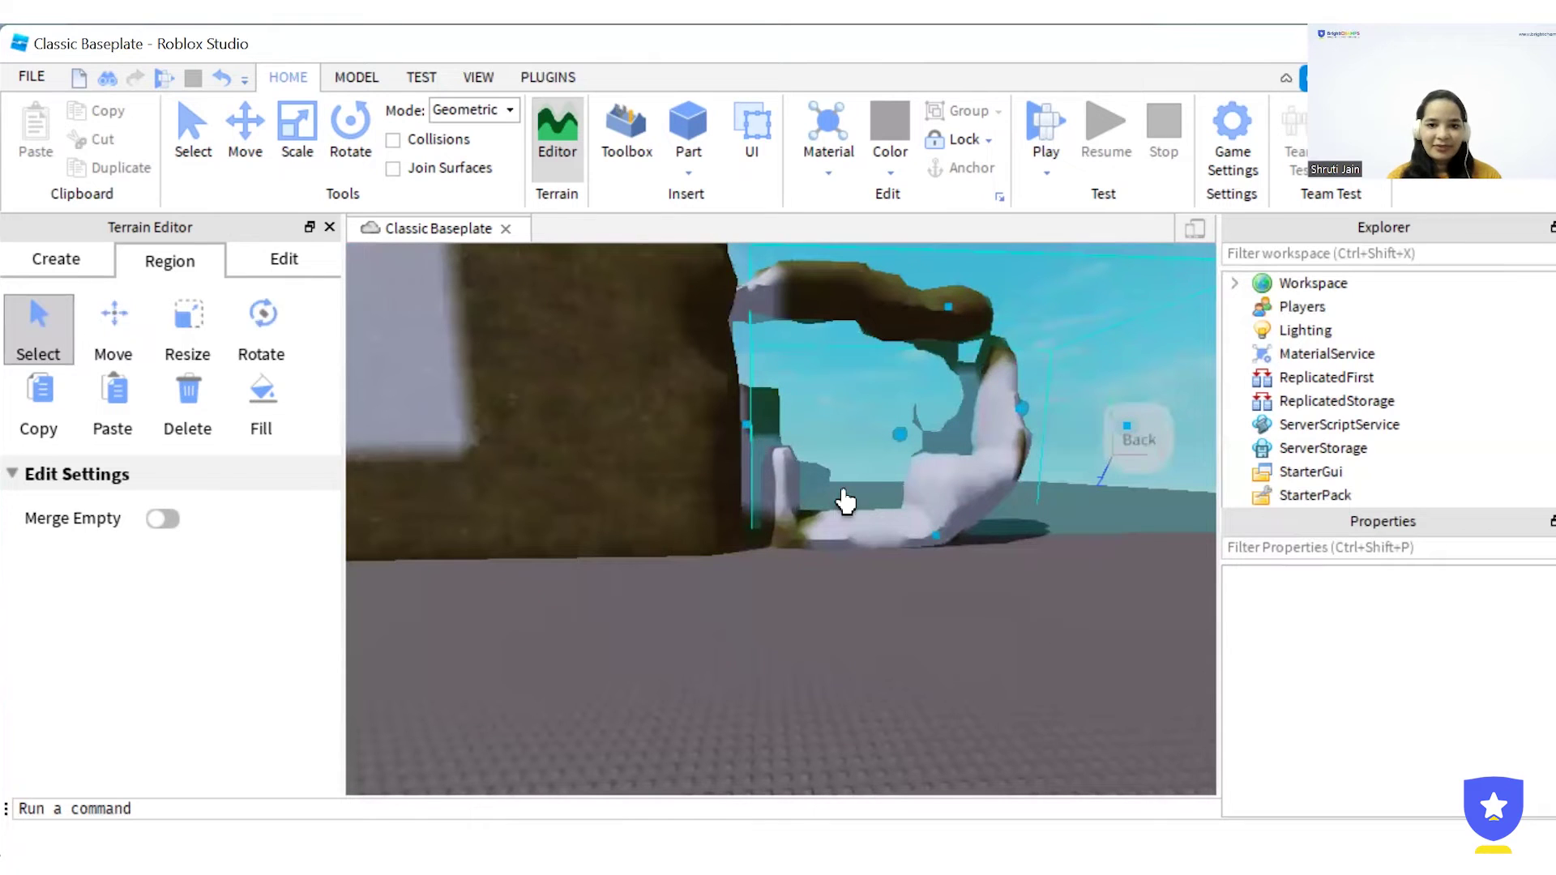
pyautogui.scroll(-3, 769, 655)
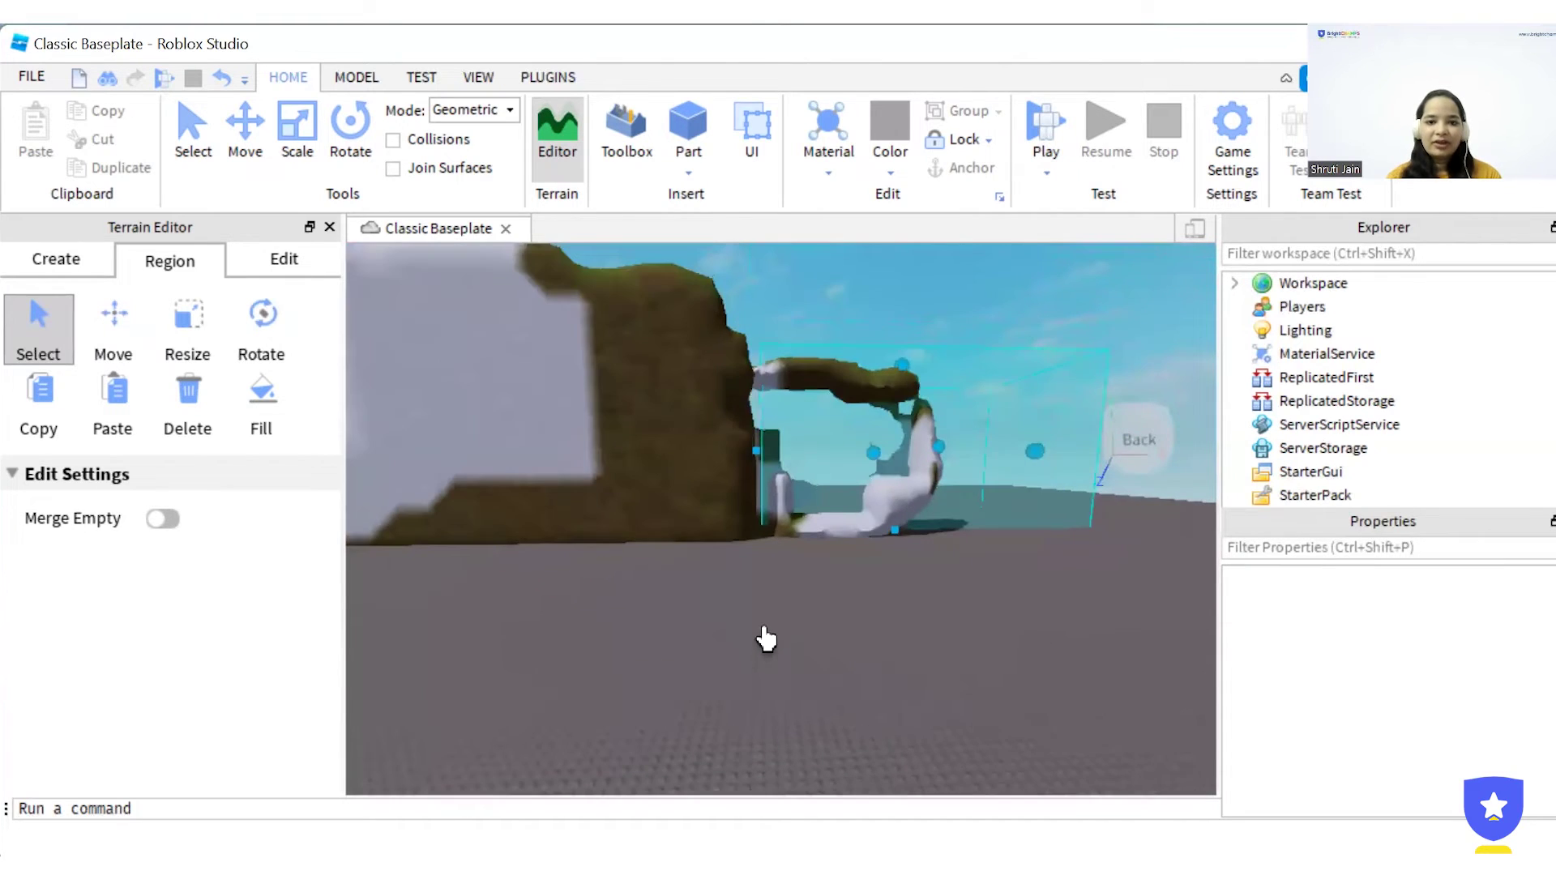
pyautogui.scroll(-2, 768, 655)
# - Copy the arch terrain and paste it into a tall box marked on the ground
pyautogui.click(41, 420)
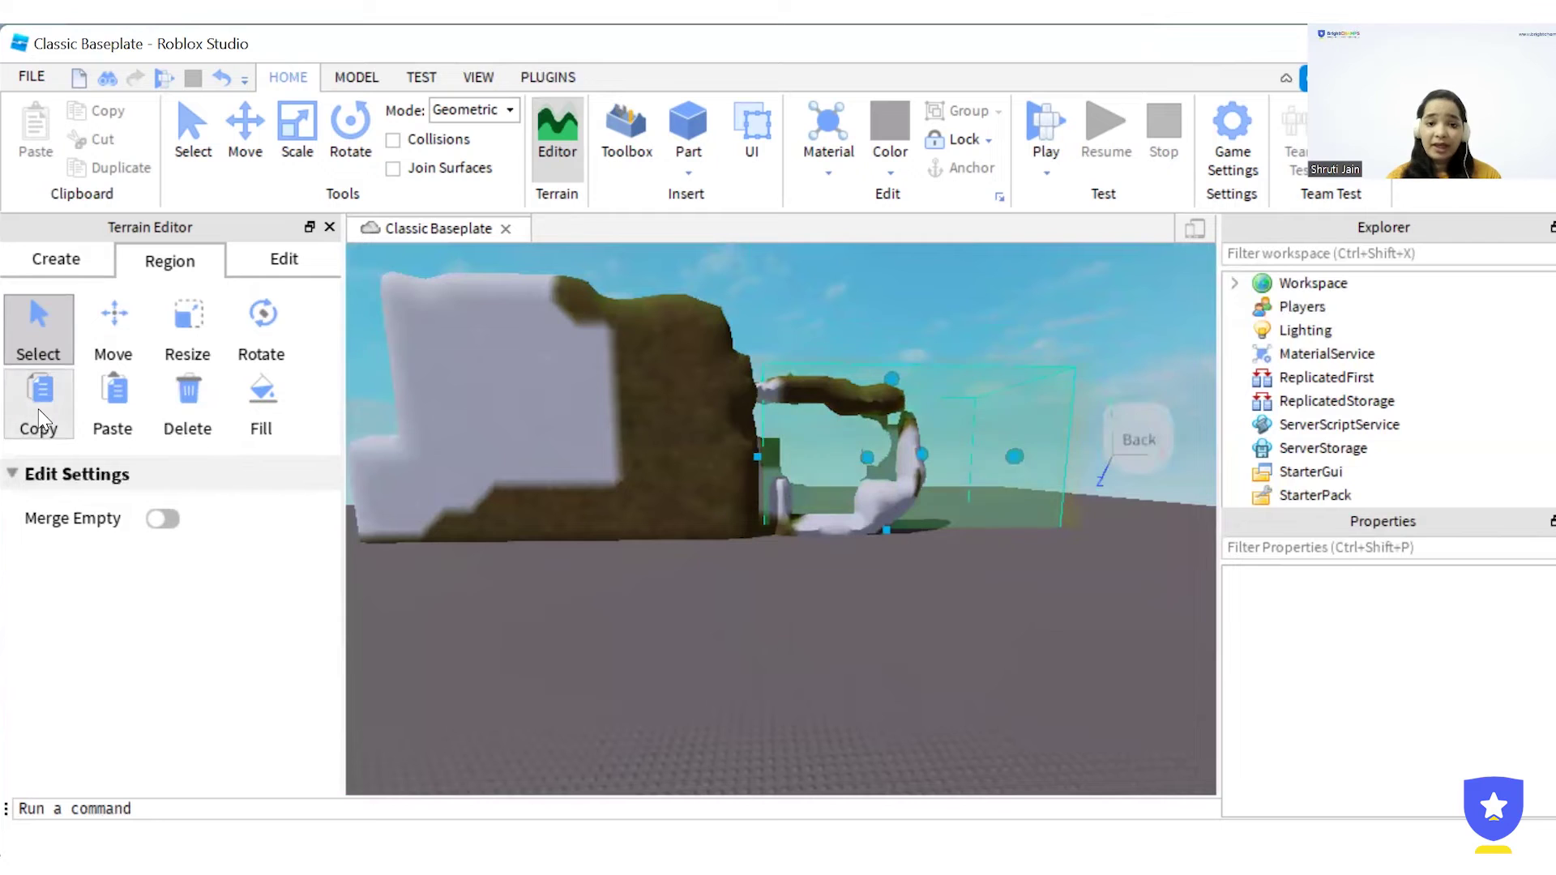
pyautogui.click(129, 400)
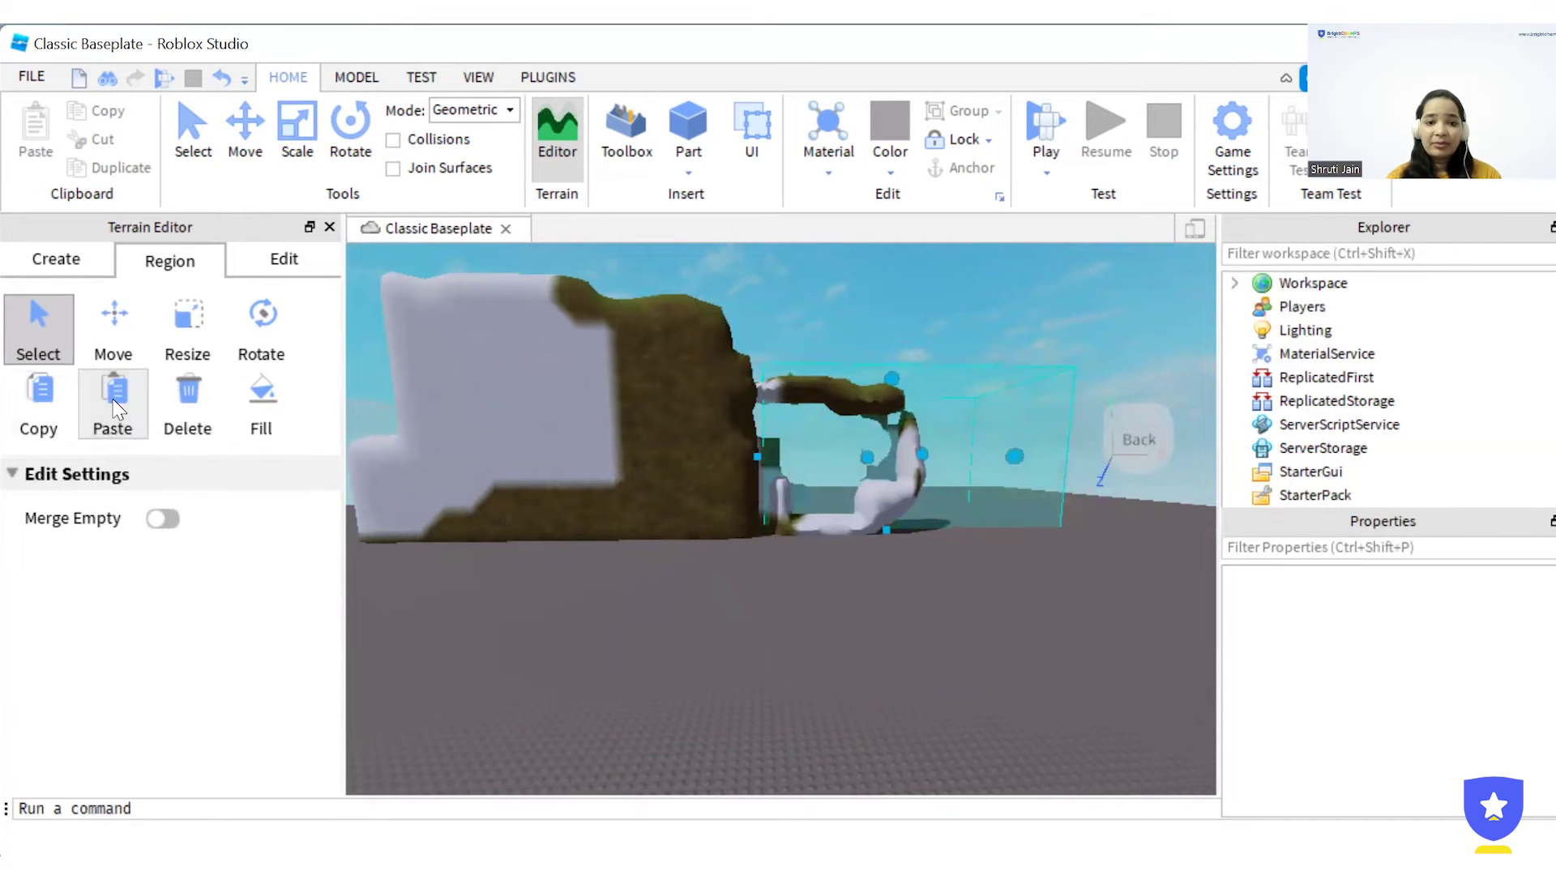
pyautogui.moveTo(807, 571); pyautogui.dragTo(1111, 657)
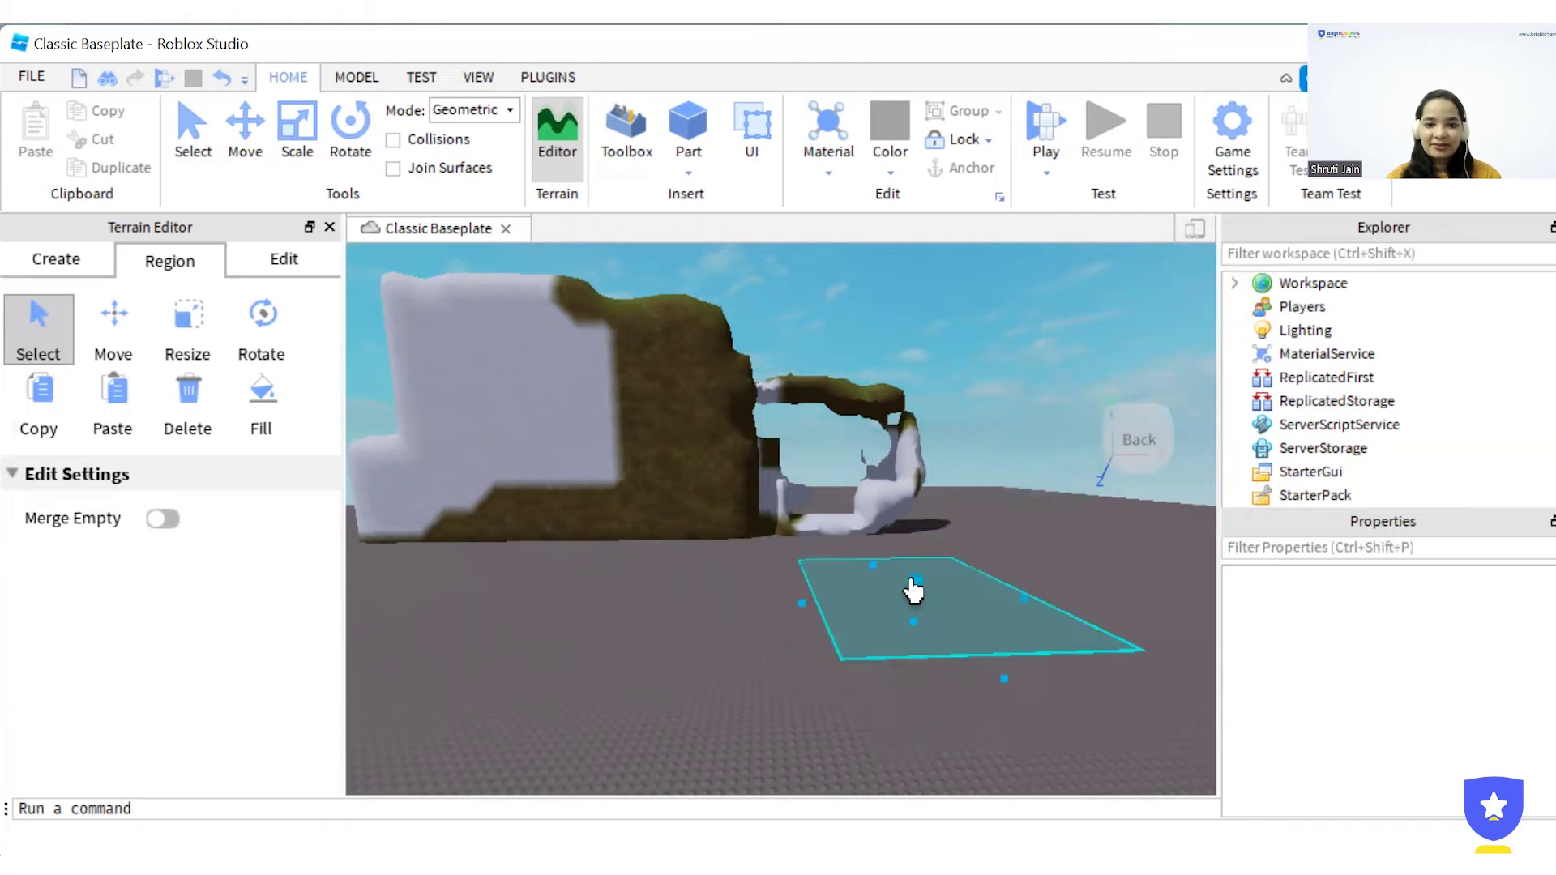
pyautogui.moveTo(916, 580); pyautogui.dragTo(835, 403)
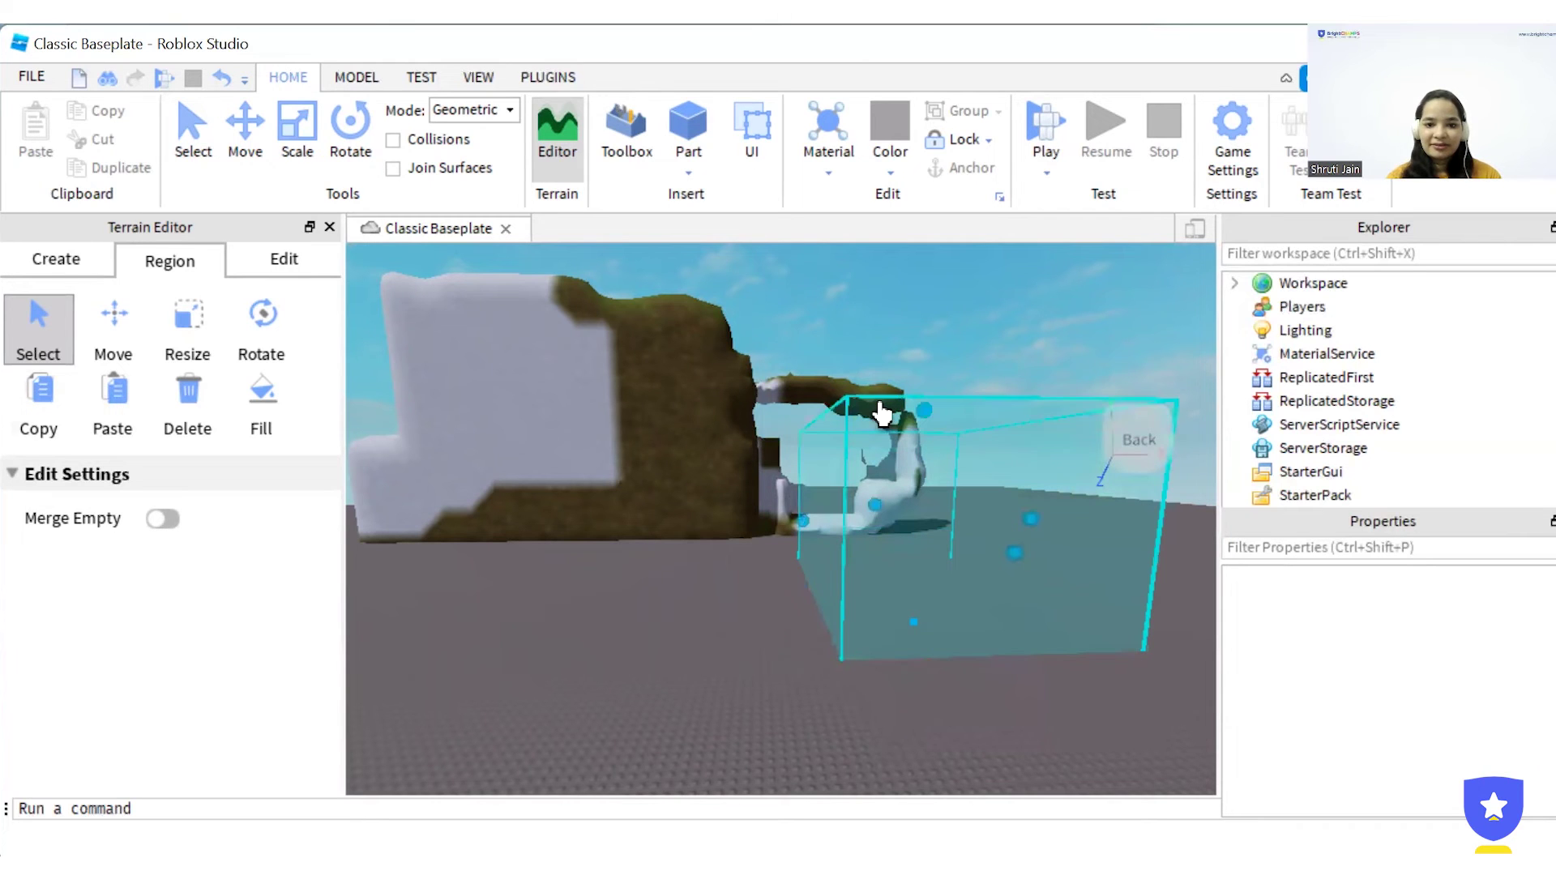
pyautogui.click(142, 405)
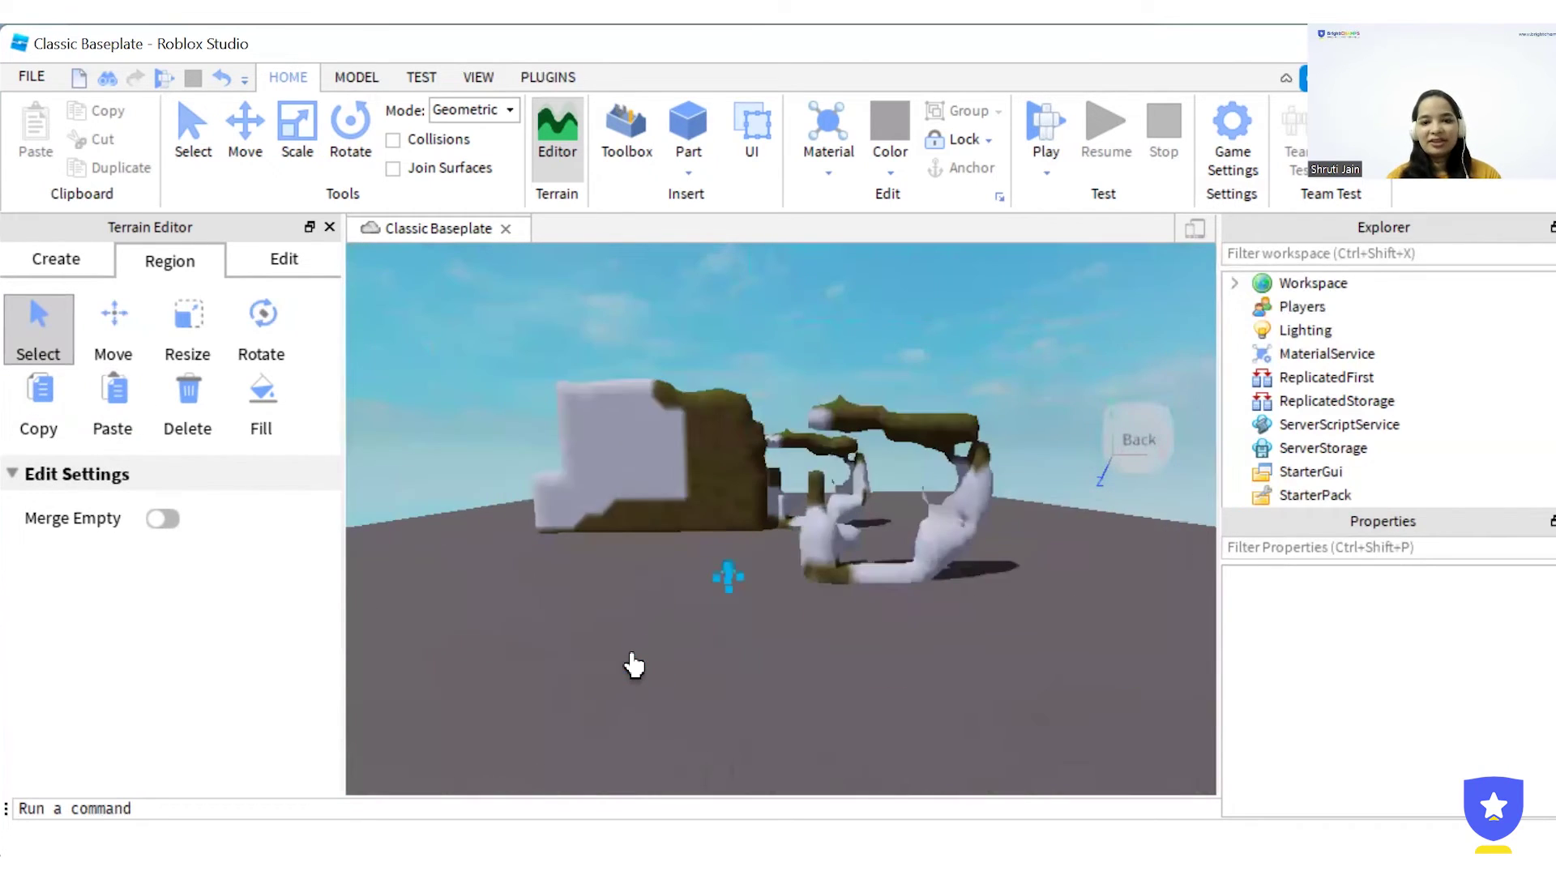
# - Delete the terrain in a region around the structures, deselect, and switch to the Fill tool
pyautogui.scroll(-2, 634, 664)
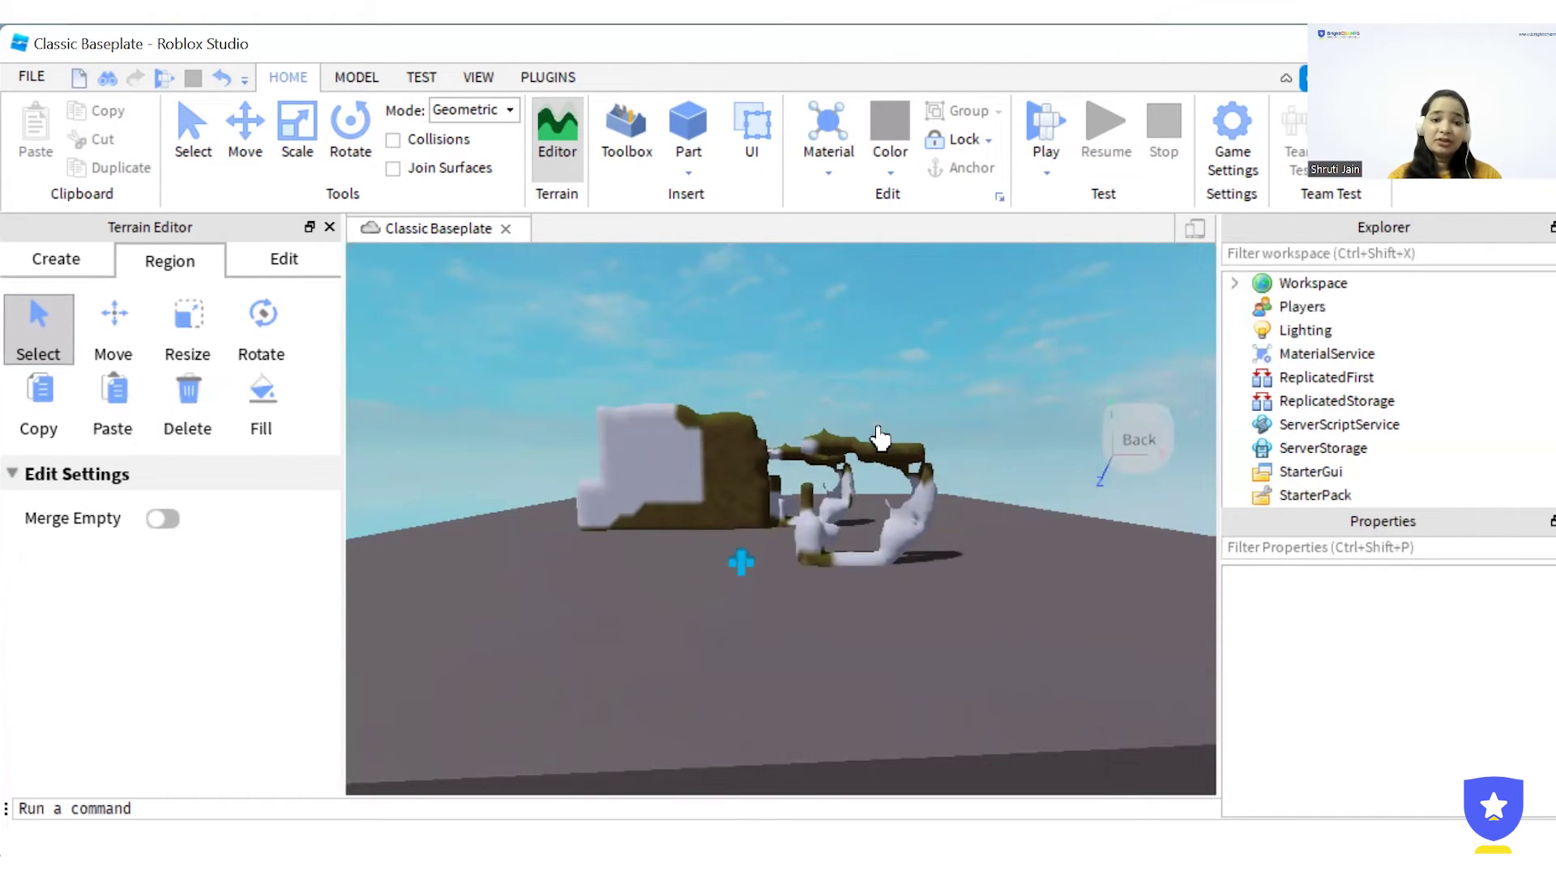
pyautogui.moveTo(750, 434)
pyautogui.mouseDown()
pyautogui.moveTo(972, 502)
pyautogui.moveTo(970, 535)
pyautogui.mouseUp()
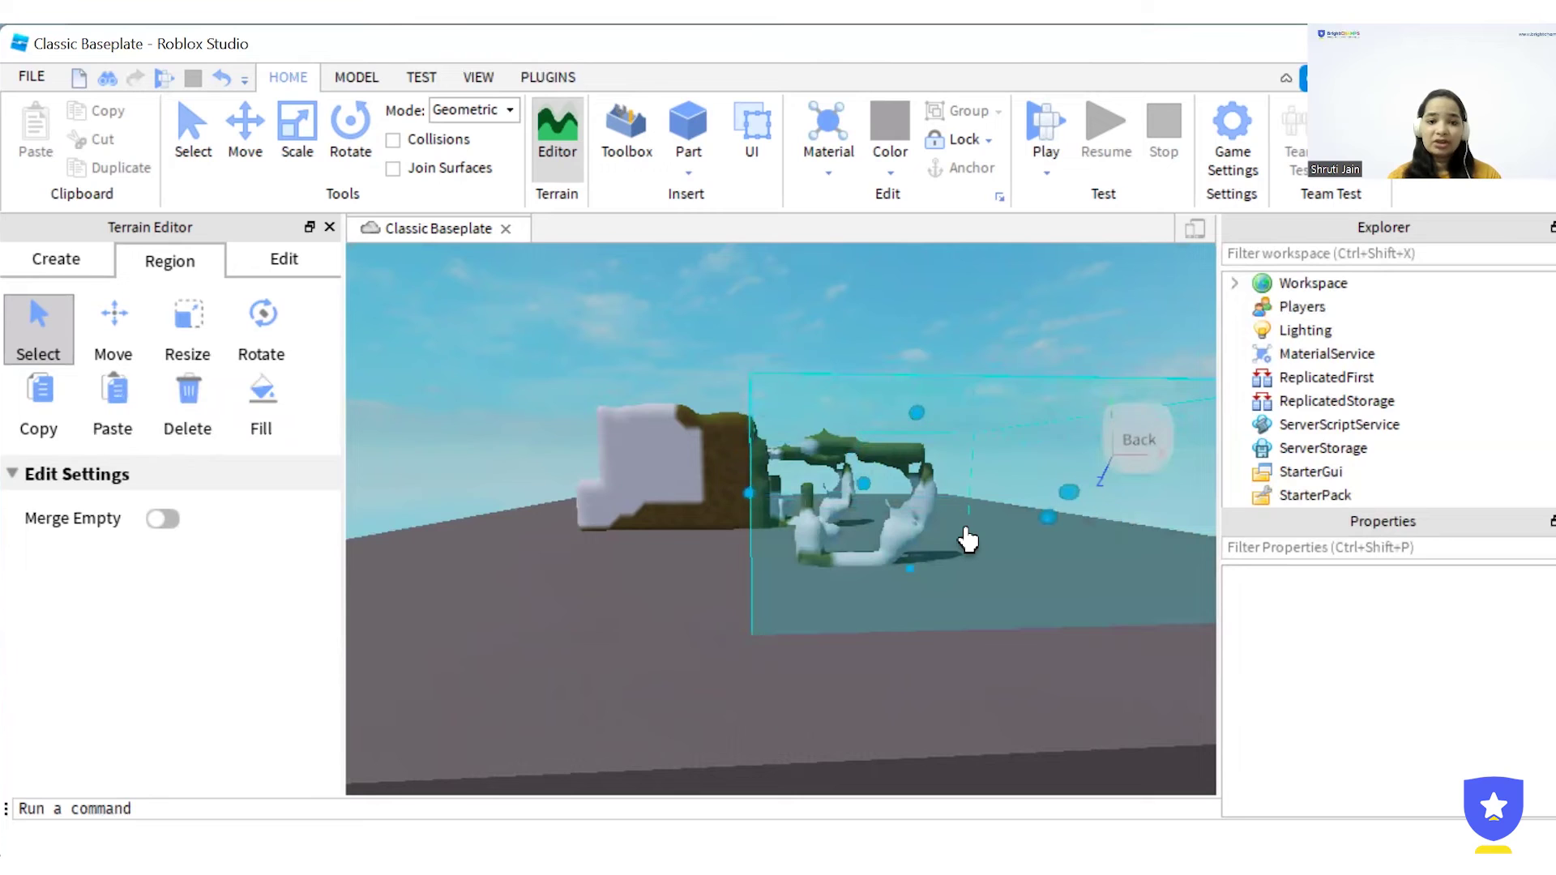
pyautogui.click(203, 389)
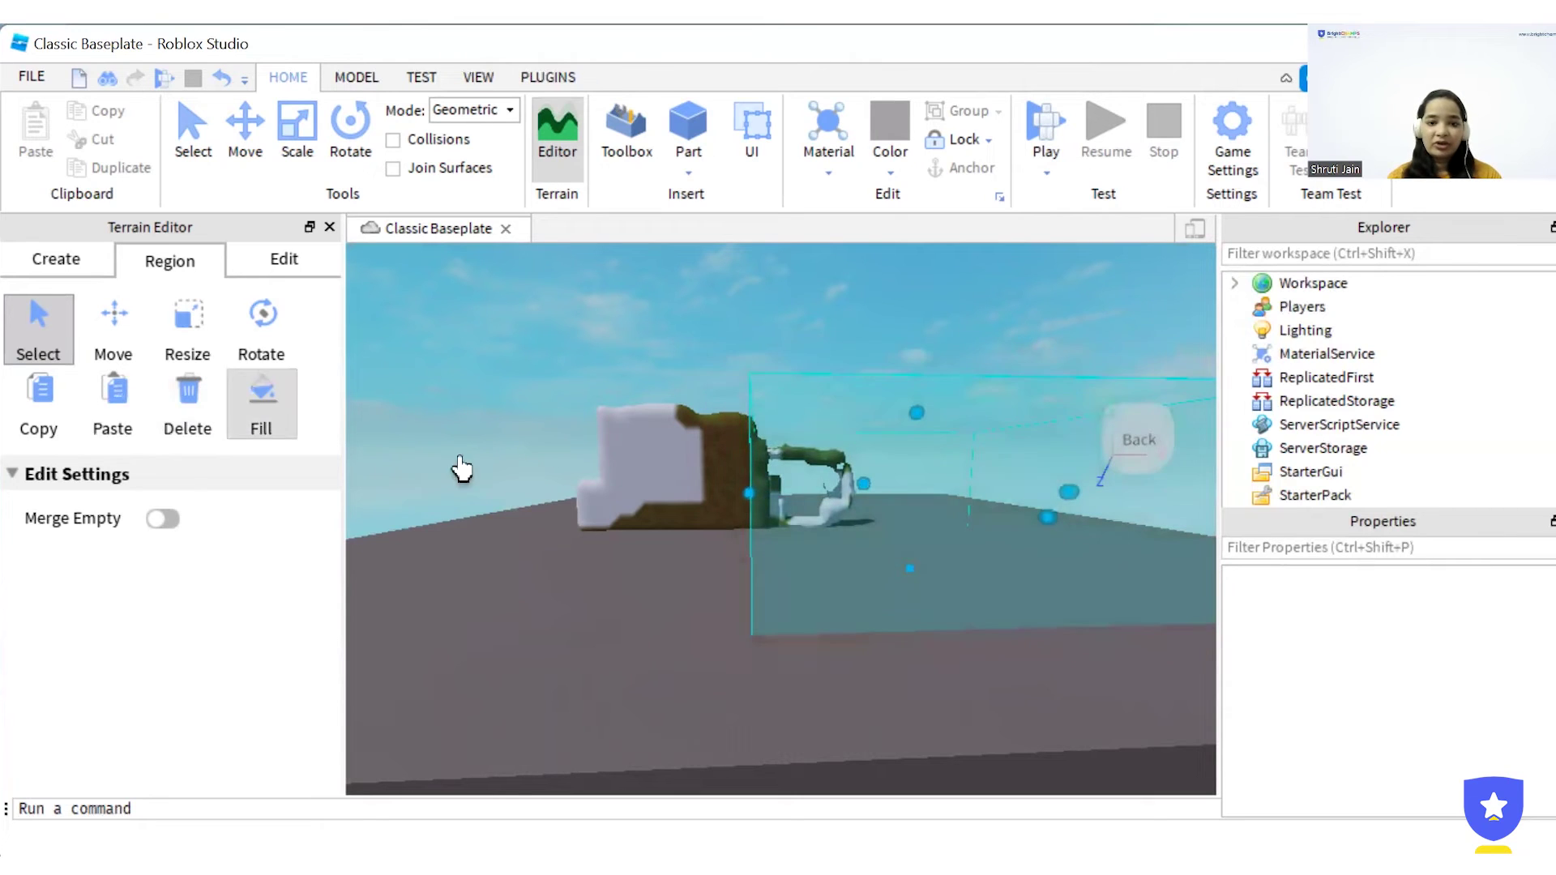
pyautogui.scroll(2, 900, 549)
pyautogui.click(622, 571)
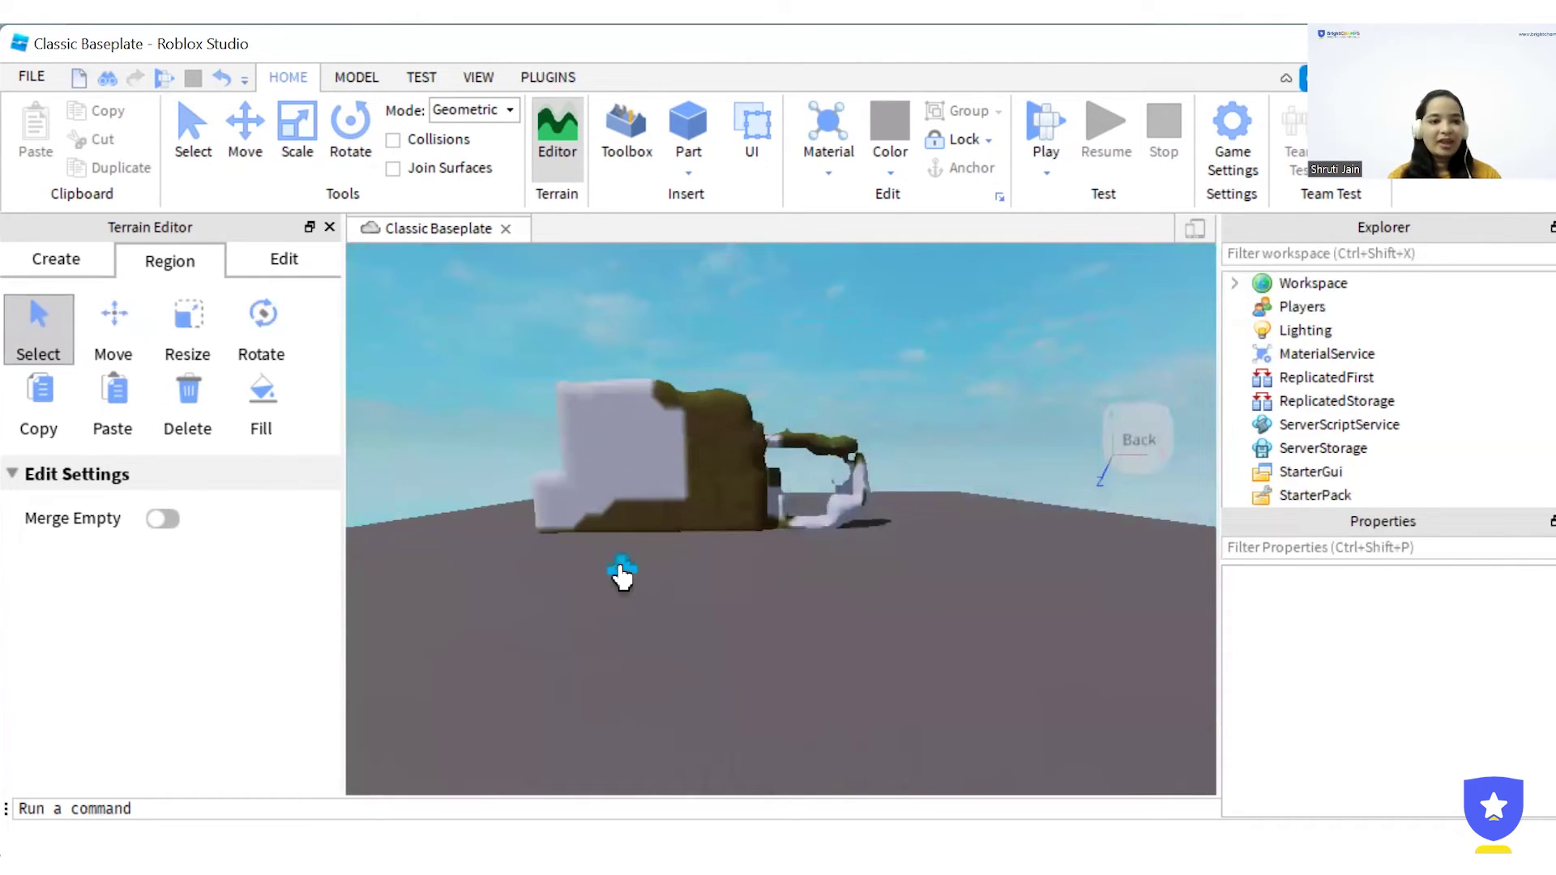
pyautogui.click(259, 410)
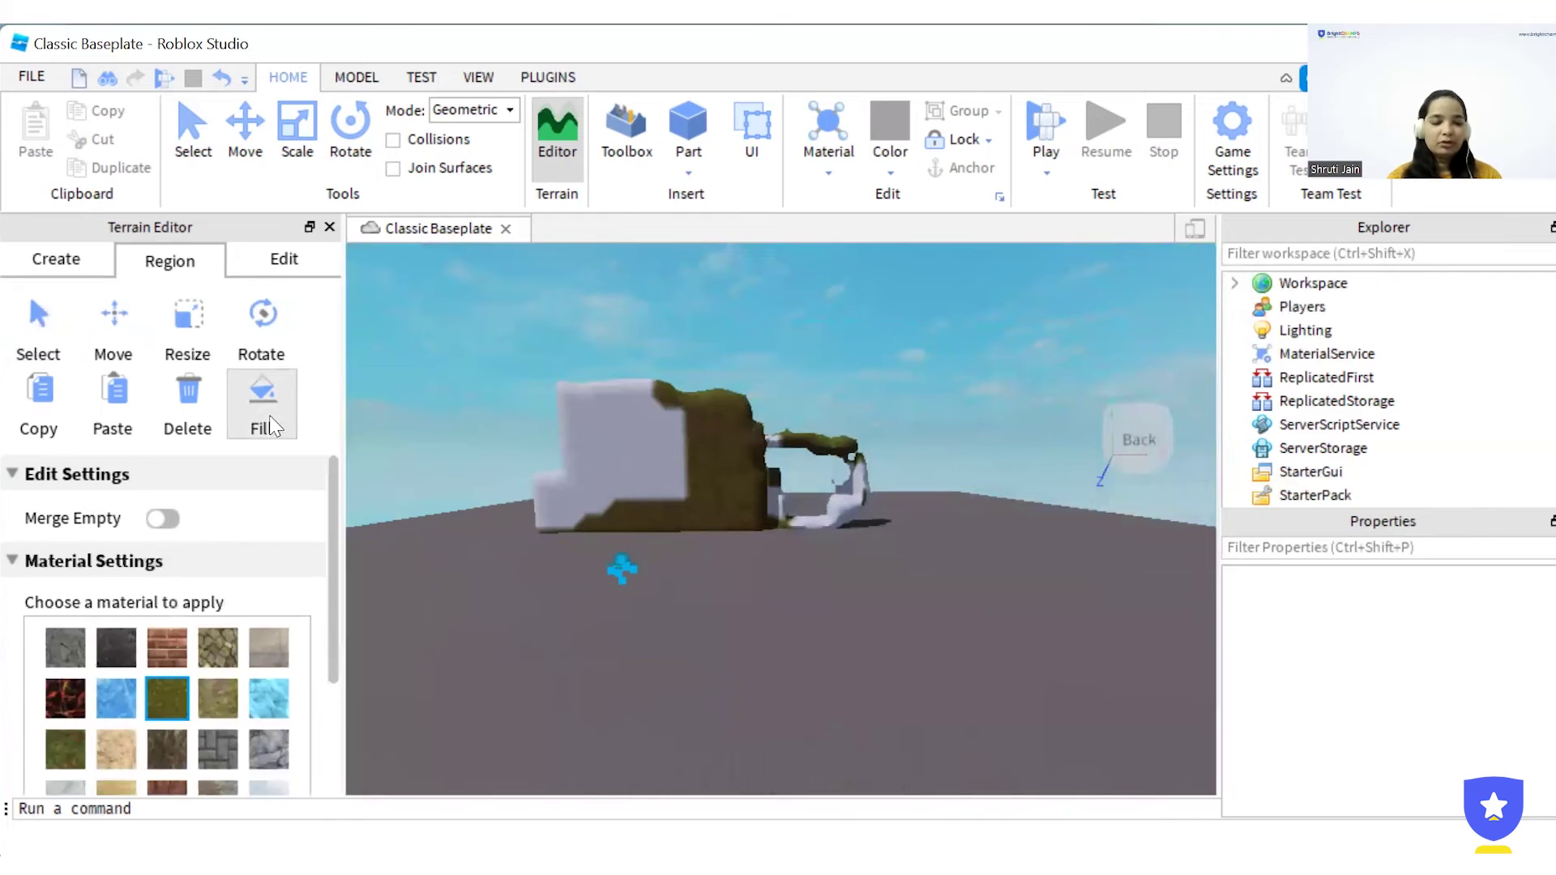
# - Pick Water and fill a flat region on the ground in front with it
pyautogui.scroll(-3, 193, 655)
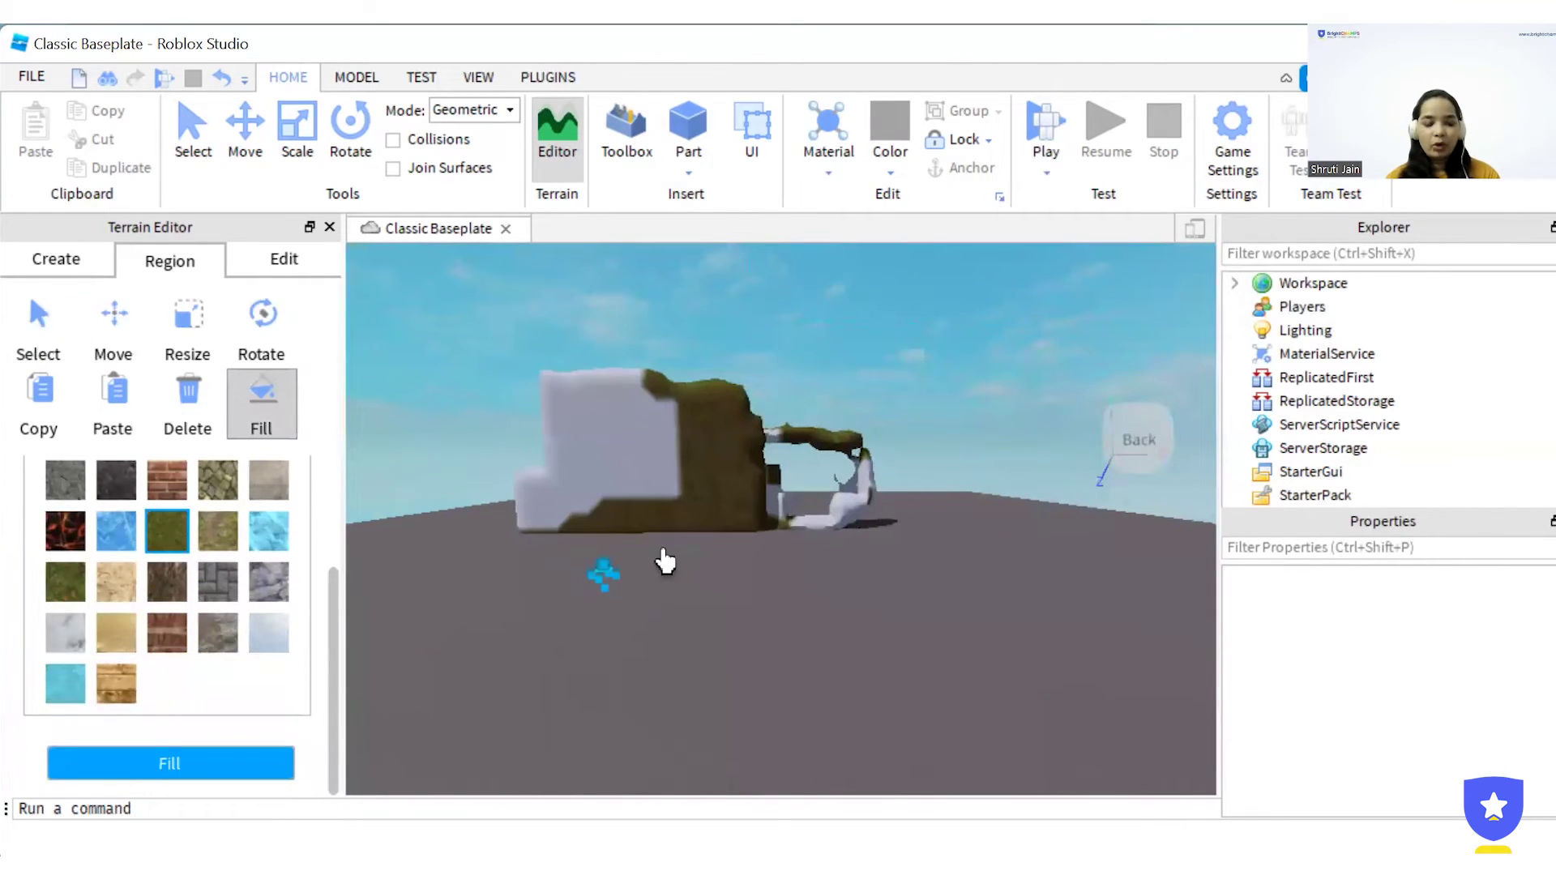
pyautogui.click(66, 685)
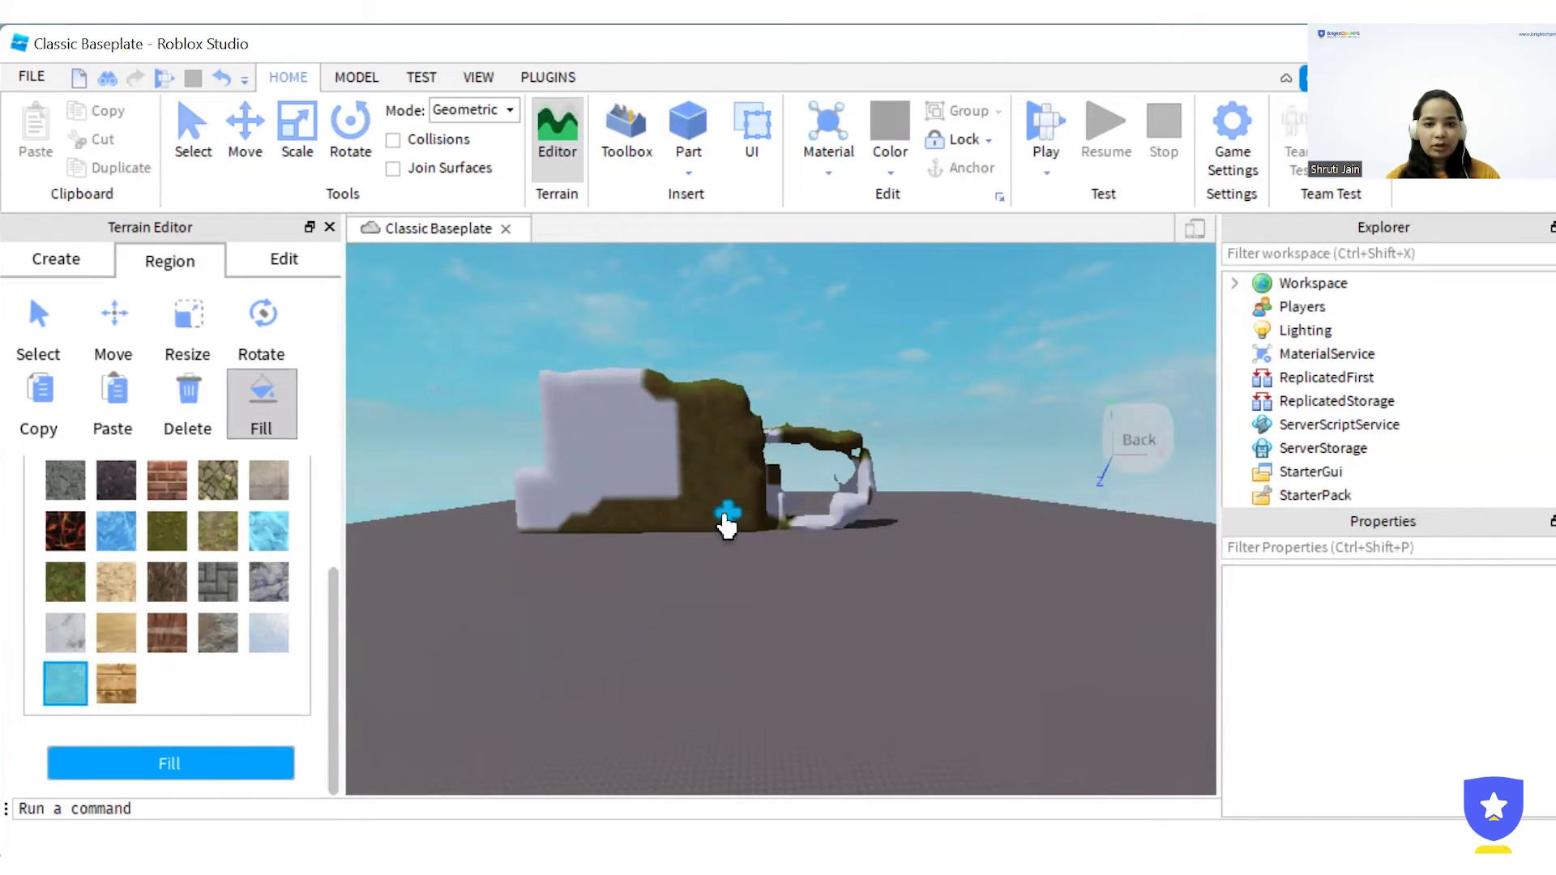
pyautogui.moveTo(600, 579); pyautogui.dragTo(1160, 727)
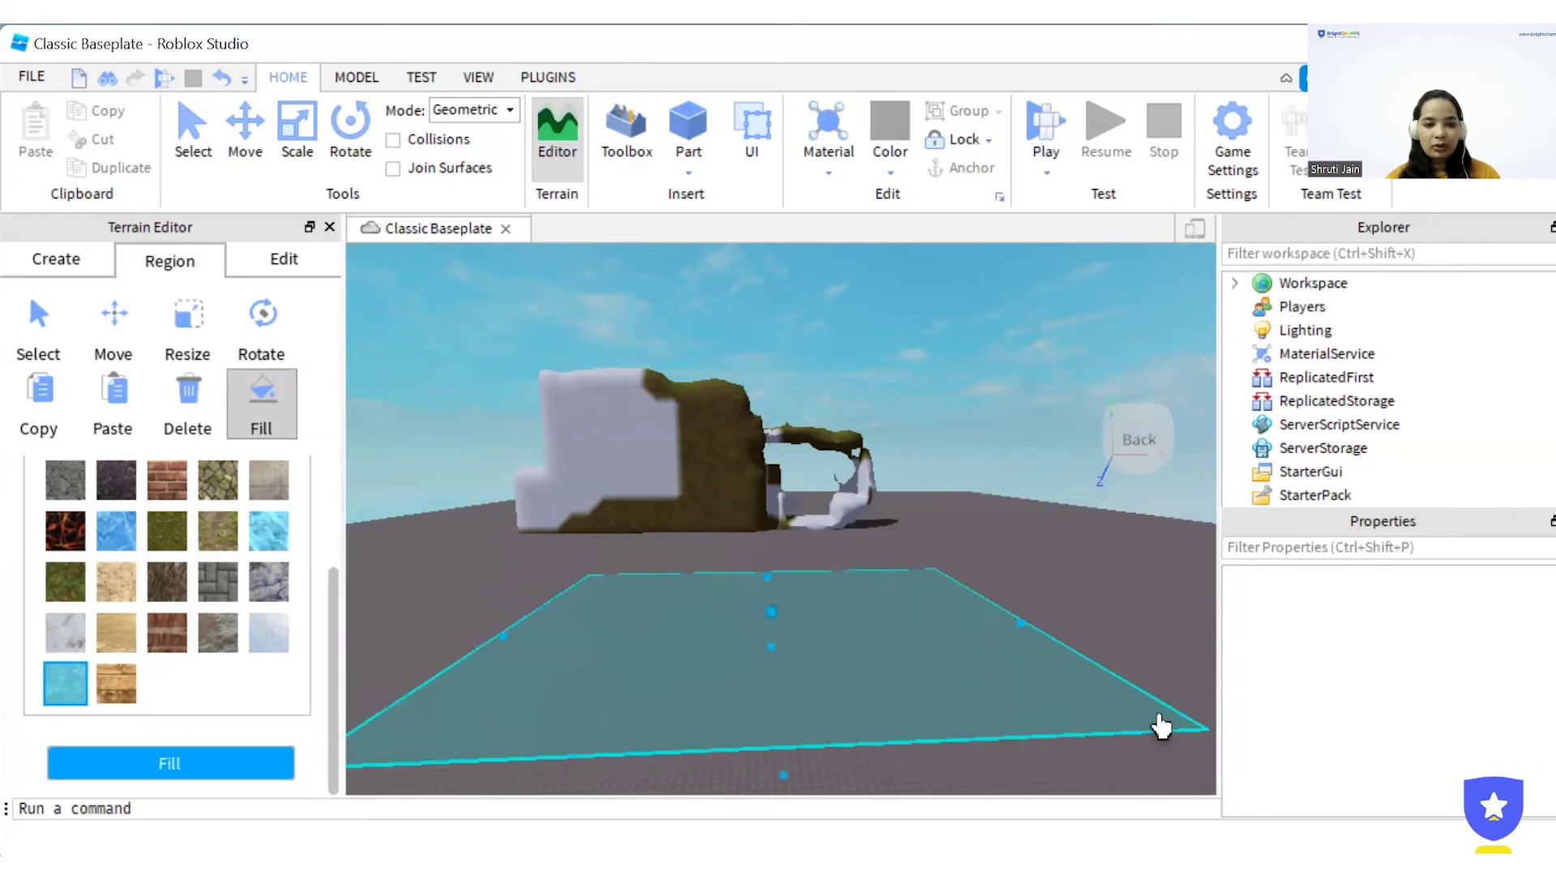
pyautogui.click(253, 766)
pyautogui.scroll(-3, 956, 649)
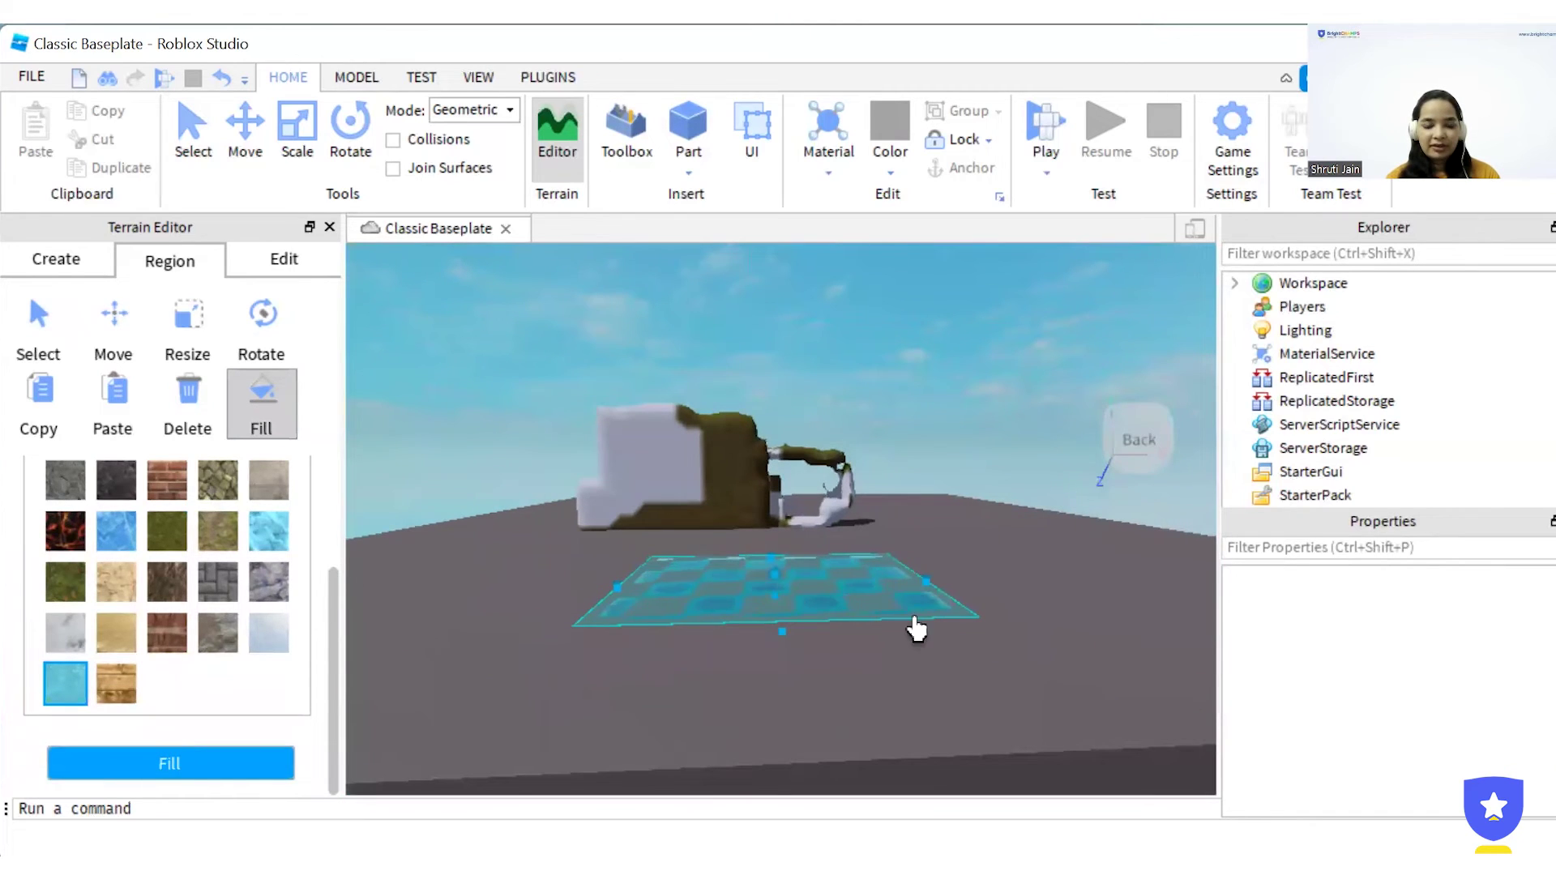
pyautogui.click(791, 598)
# - Fill a region beneath the arch with water and deselect it
pyautogui.scroll(3, 944, 555)
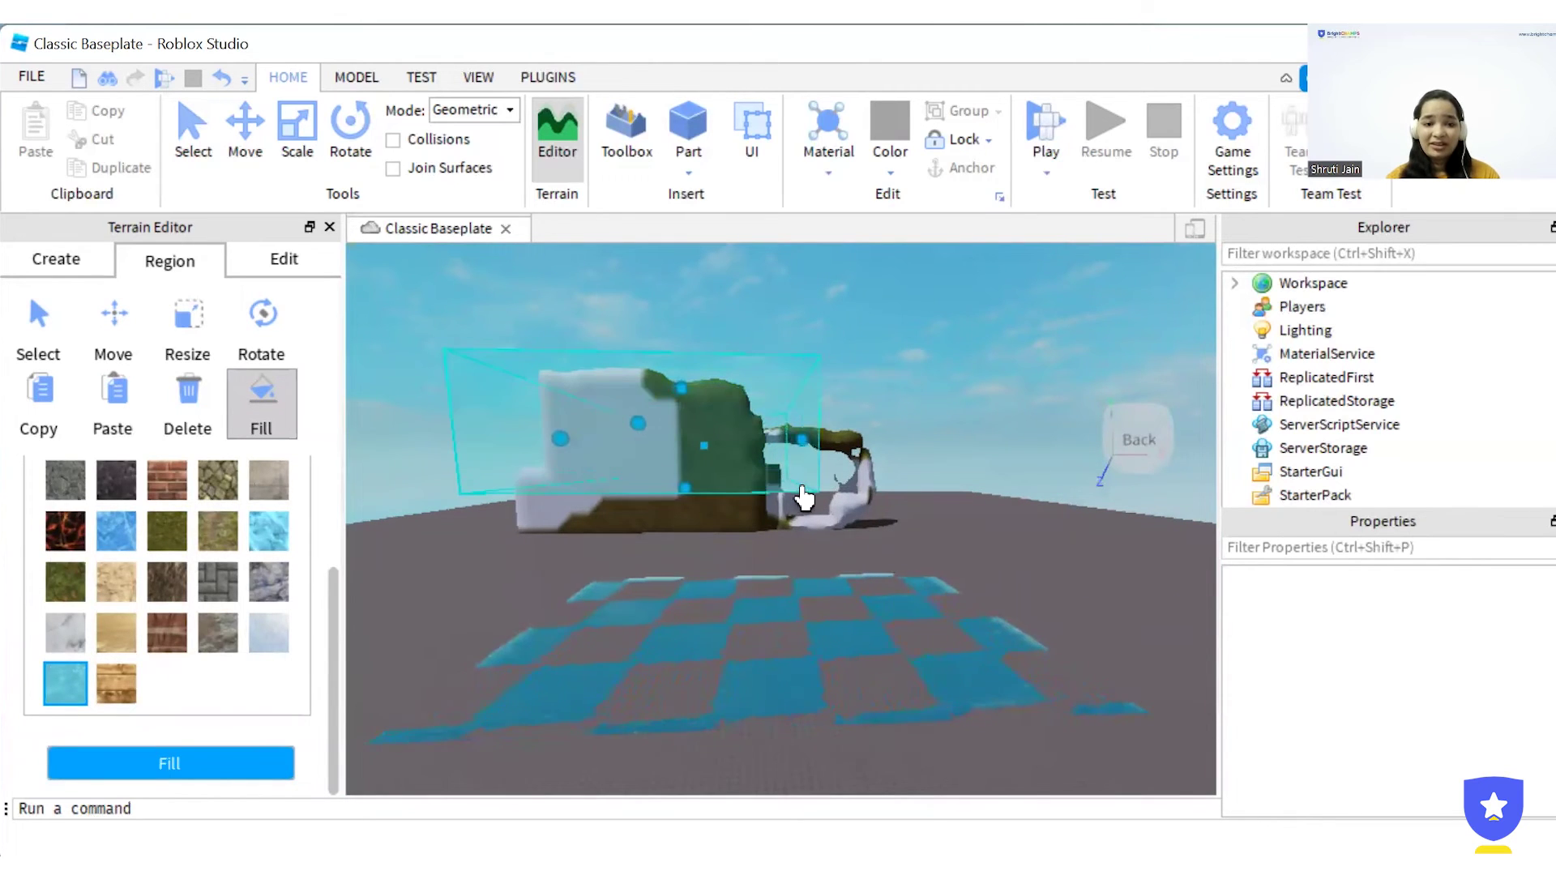
pyautogui.click(648, 437)
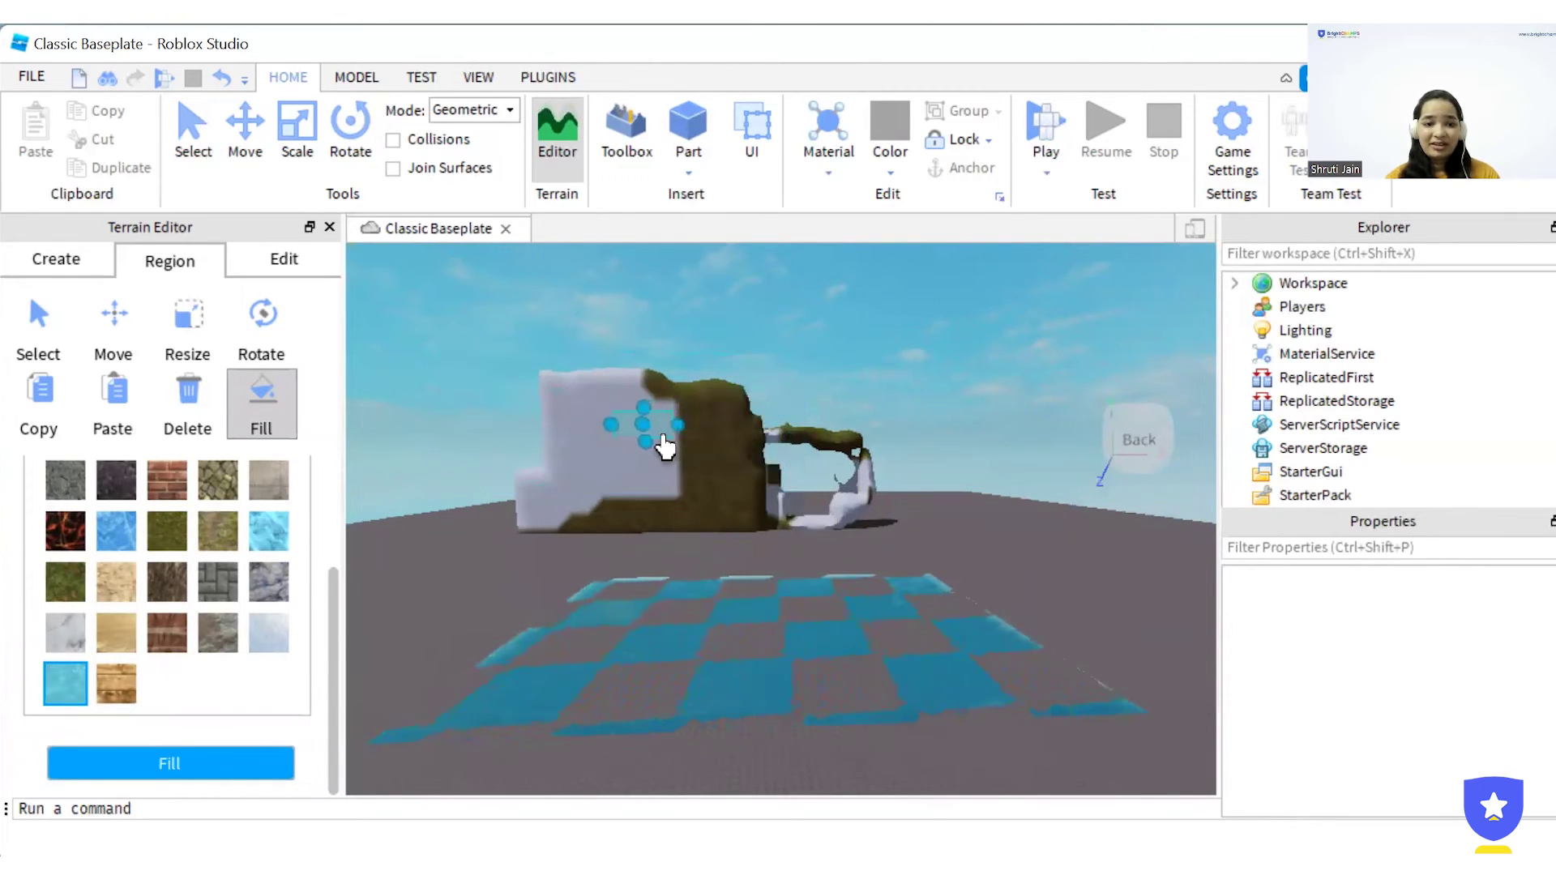
pyautogui.scroll(2, 713, 429)
pyautogui.click(802, 470)
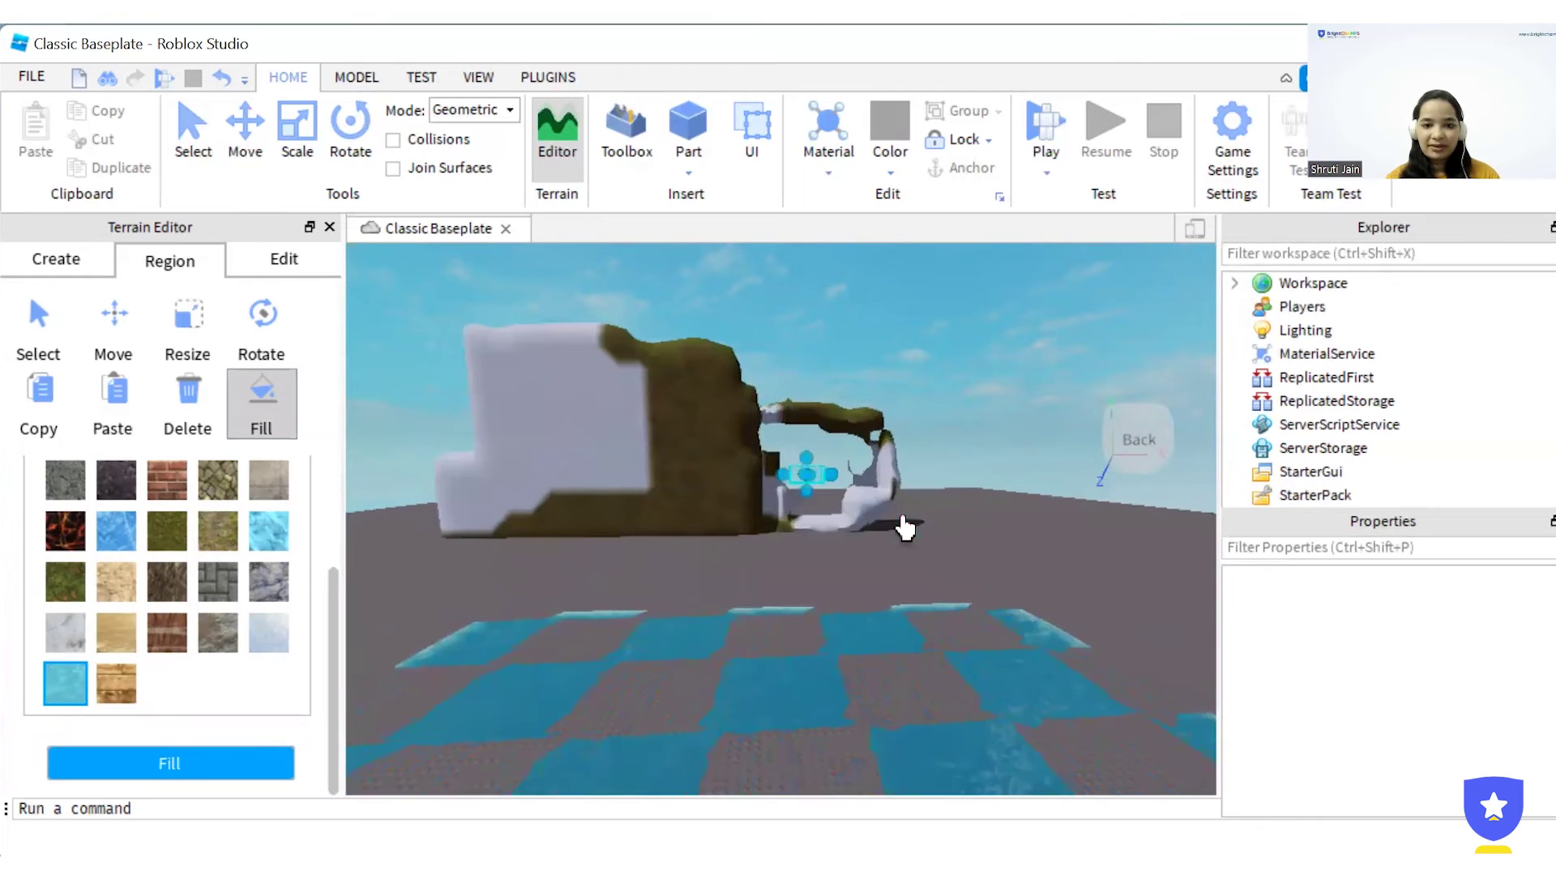
pyautogui.moveTo(905, 527); pyautogui.dragTo(886, 511)
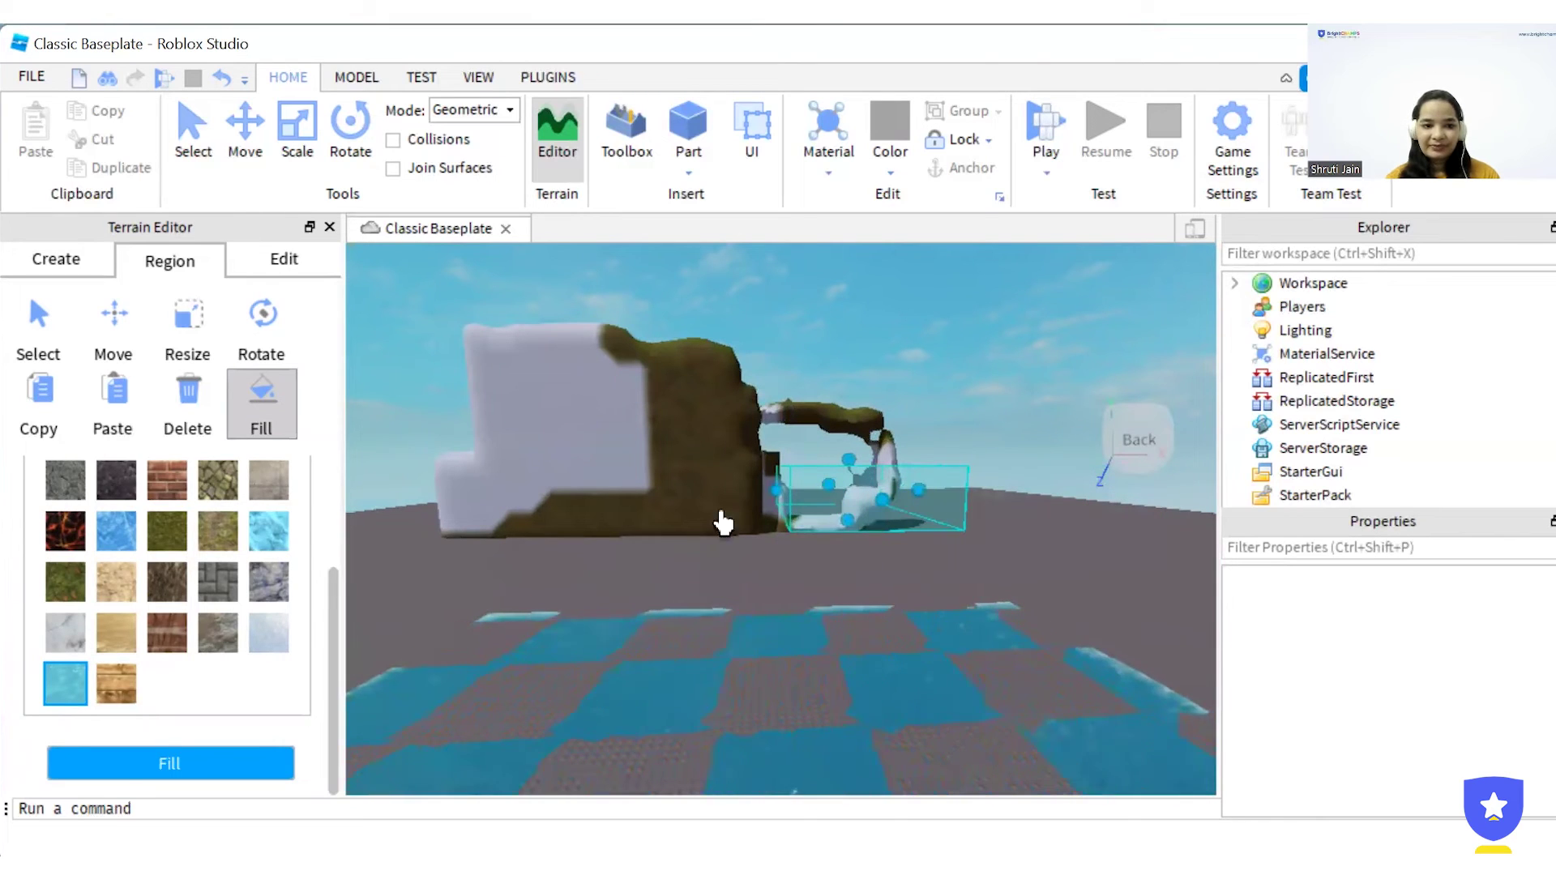
pyautogui.click(129, 762)
pyautogui.click(834, 591)
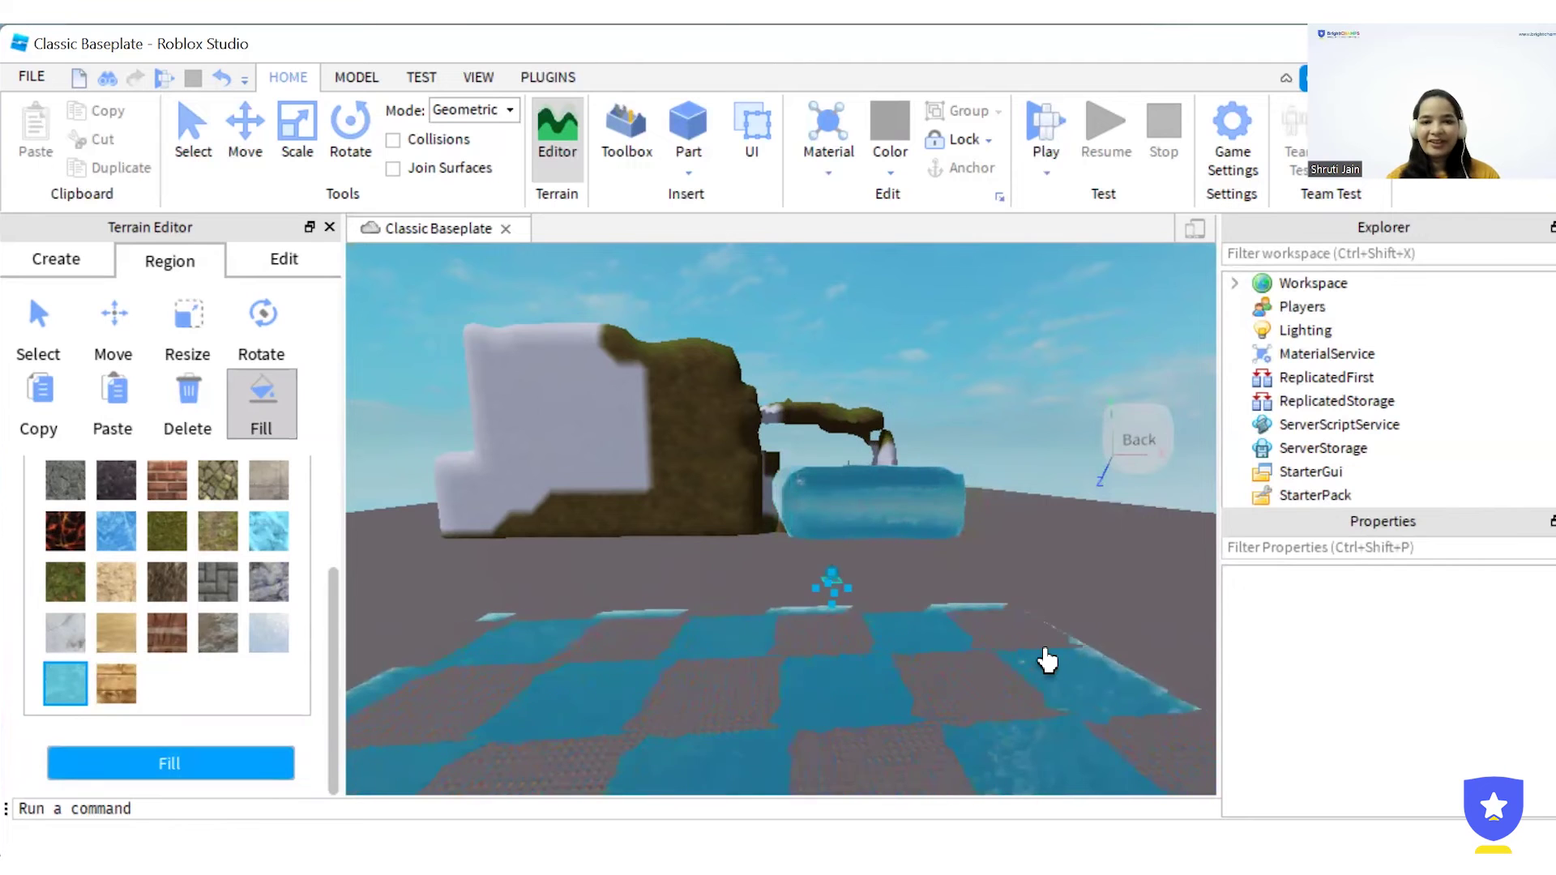
pyautogui.scroll(3, 1045, 659)
pyautogui.scroll(-5, 1046, 659)
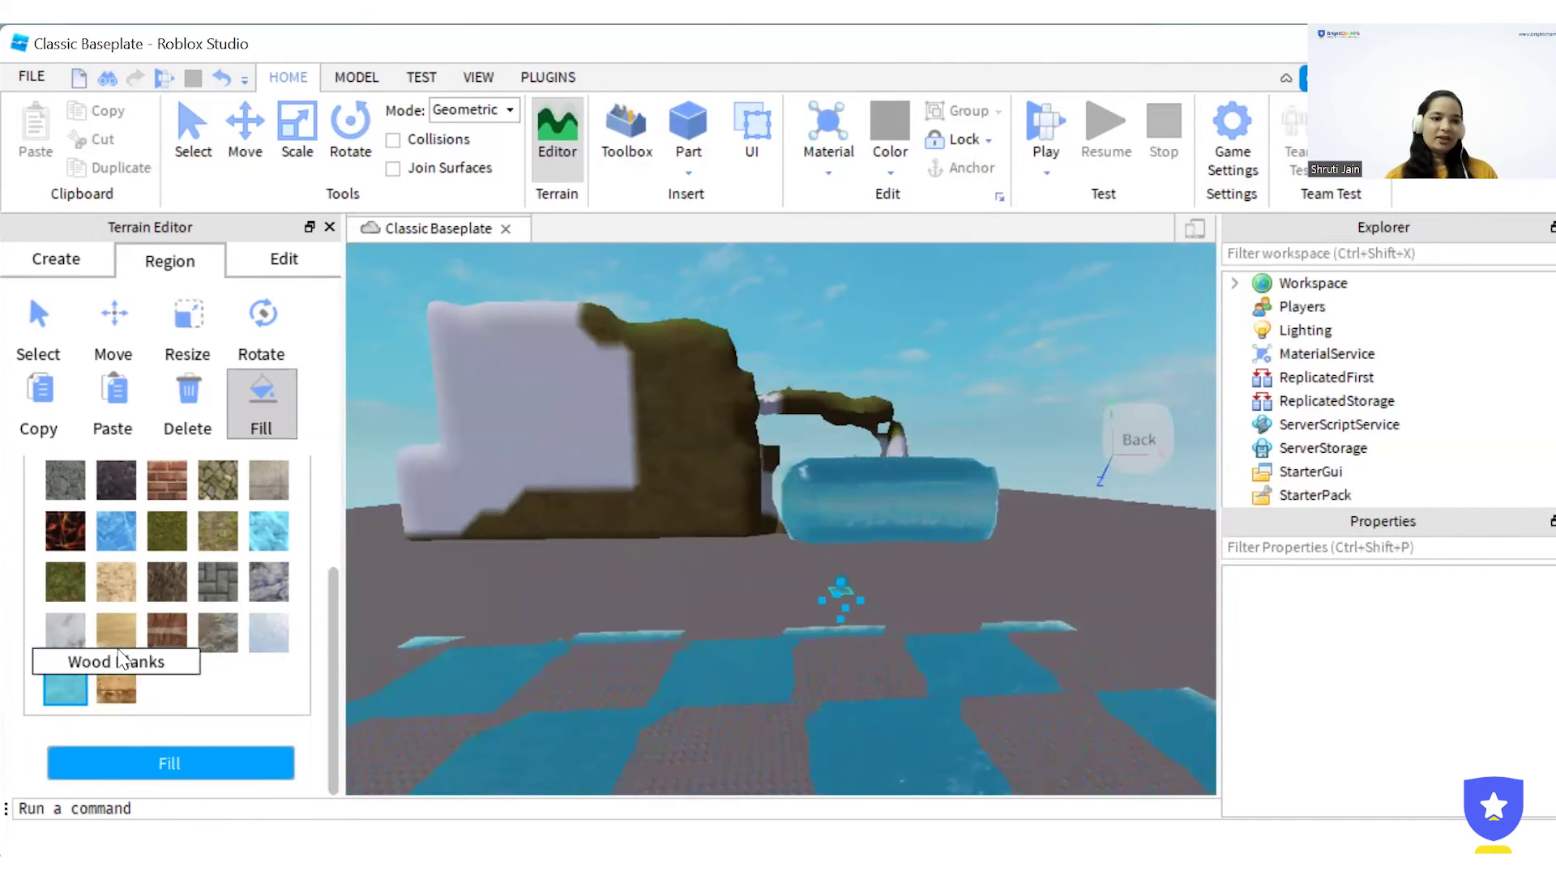
pyautogui.scroll(3, 96, 681)
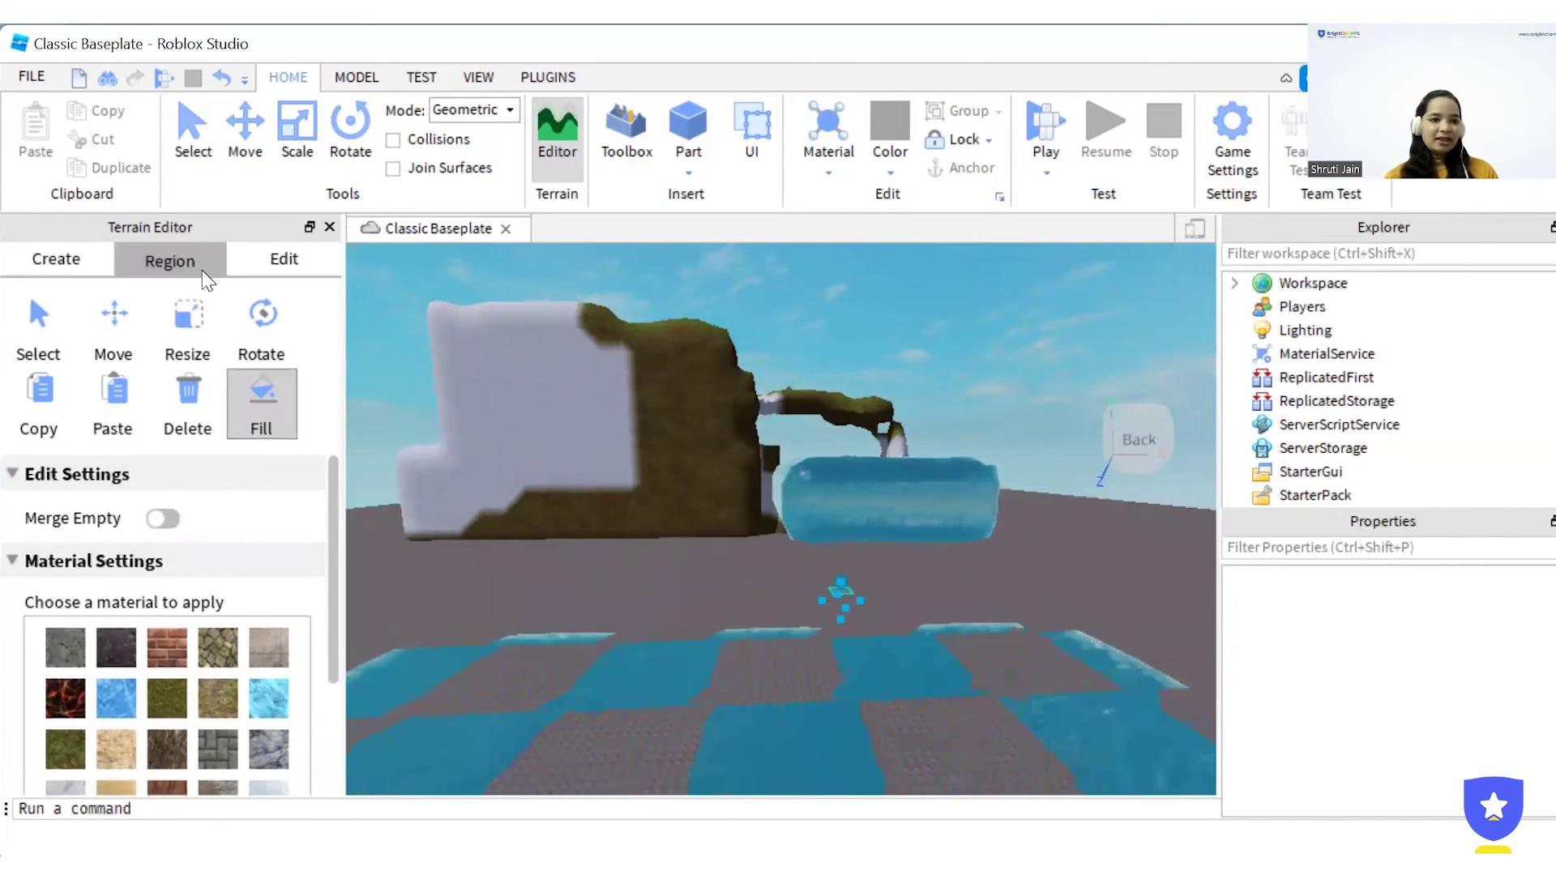
# - In Create > Generate, enable Water, Plains, Hills, Canyons and Mountains biomes with caves, and generate
pyautogui.click(50, 259)
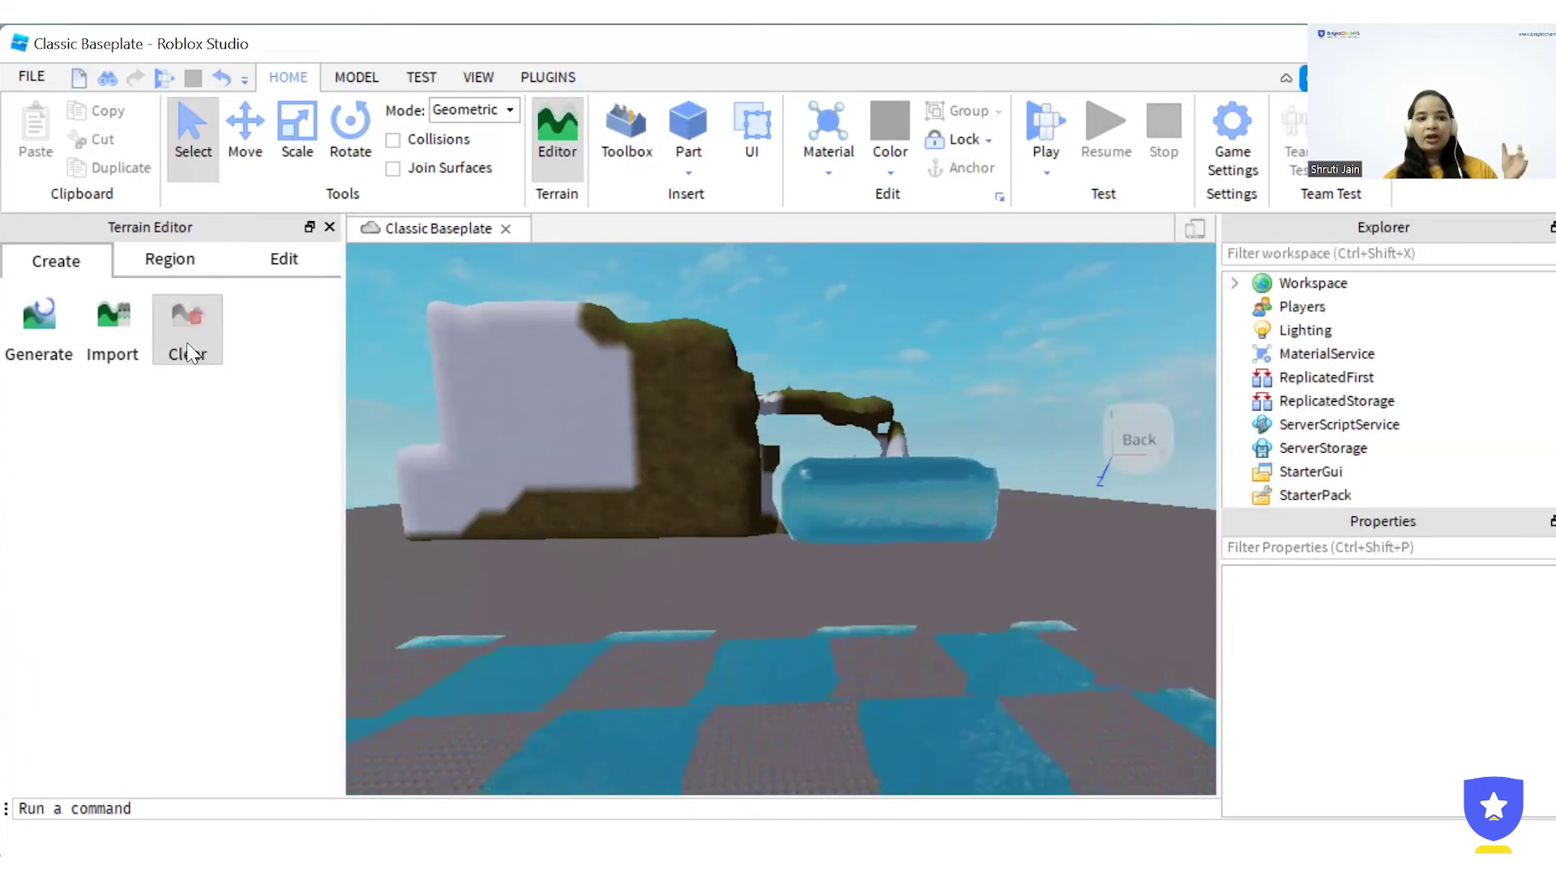
pyautogui.click(36, 337)
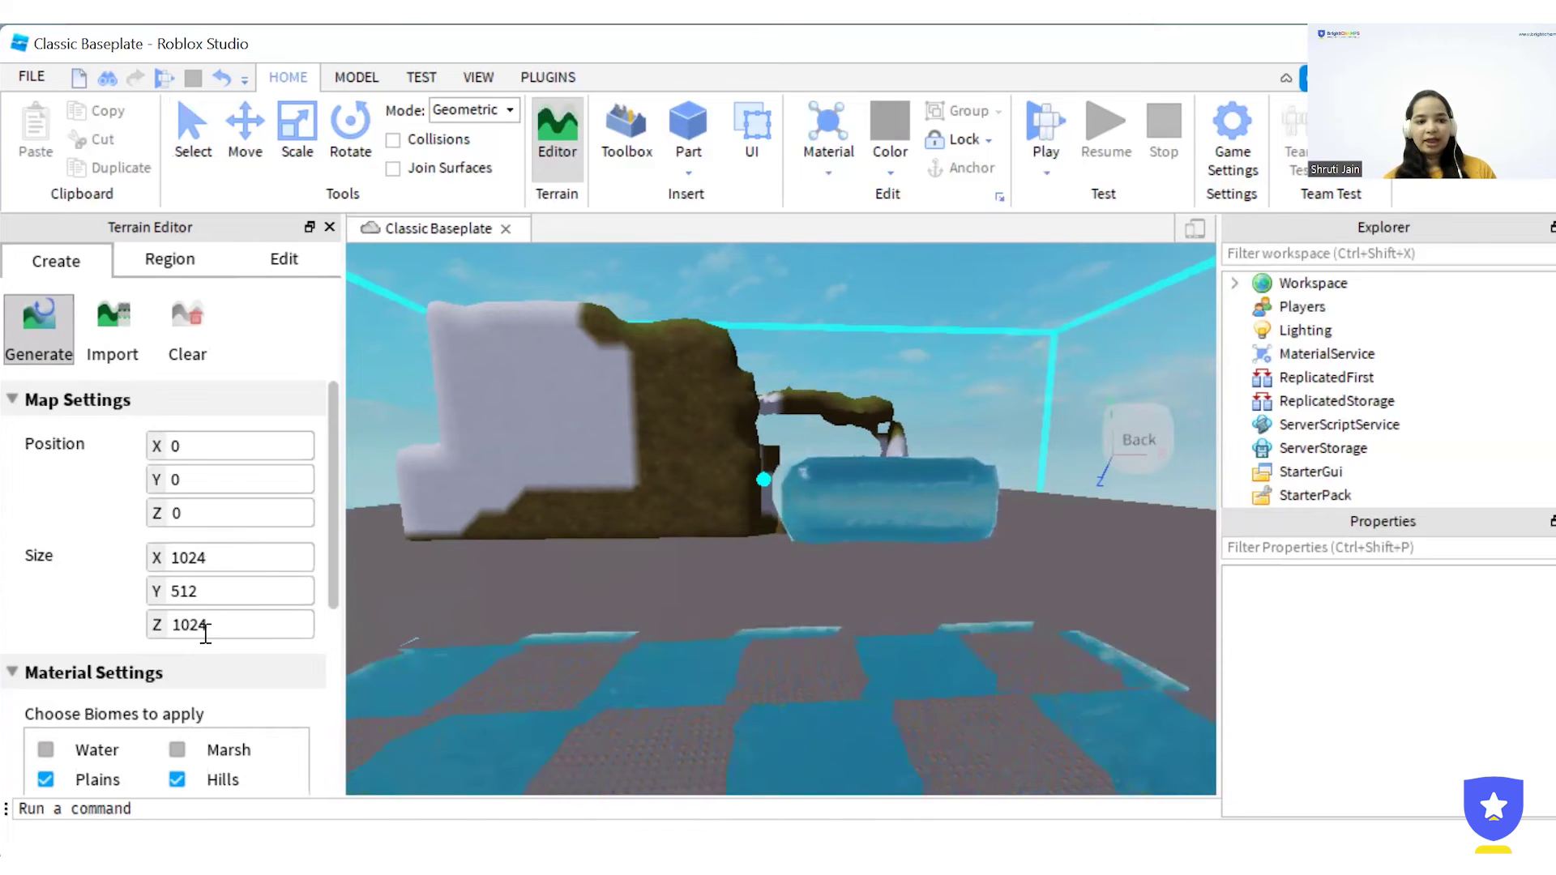
pyautogui.scroll(-2, 205, 634)
pyautogui.scroll(-3, 227, 661)
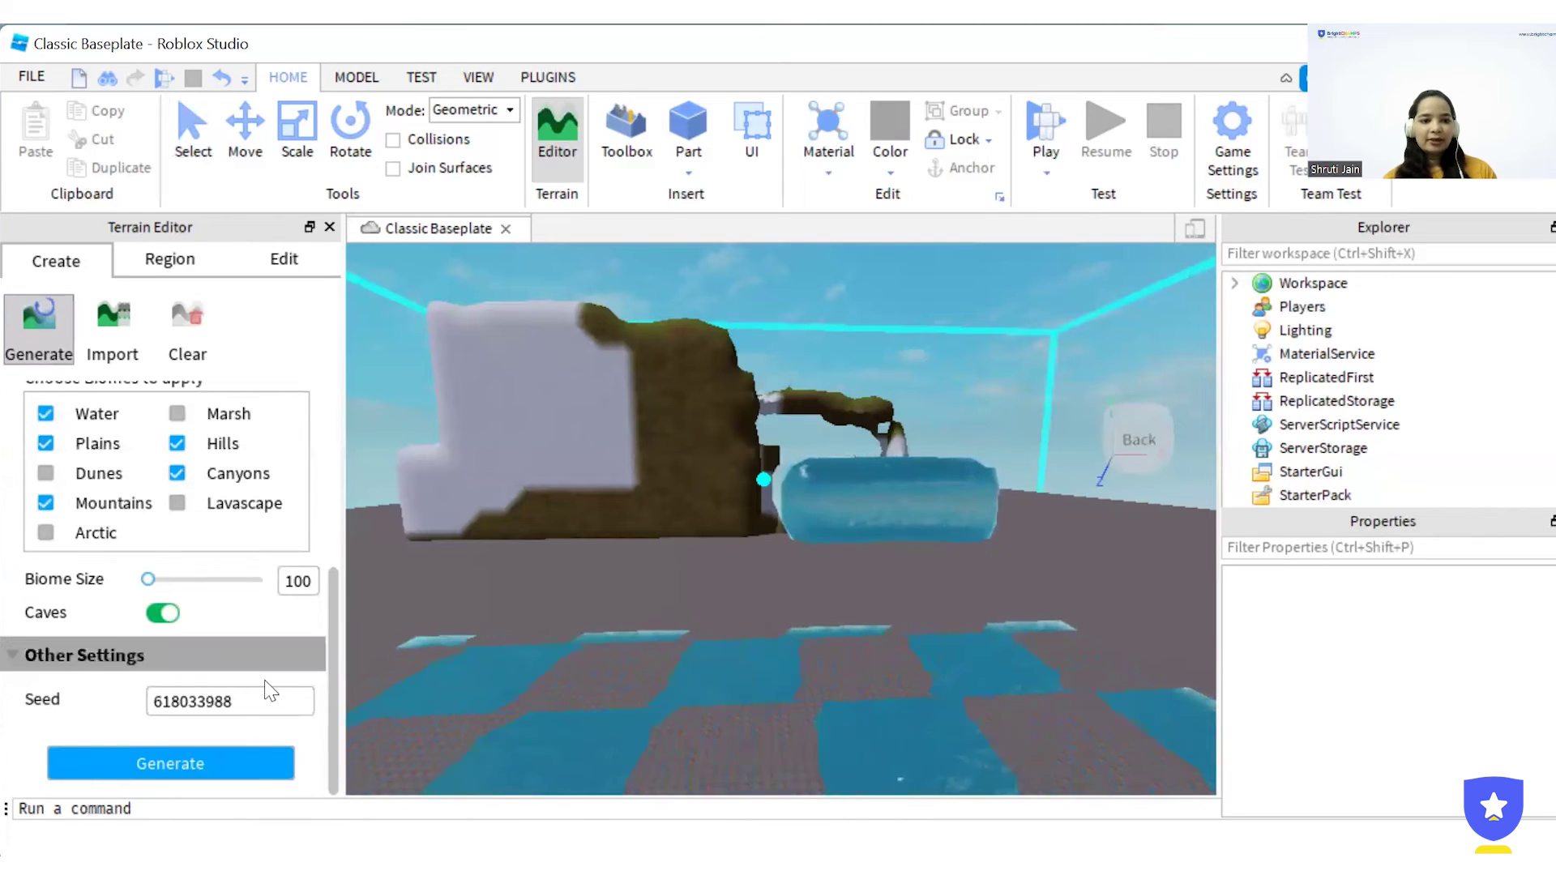
pyautogui.click(251, 771)
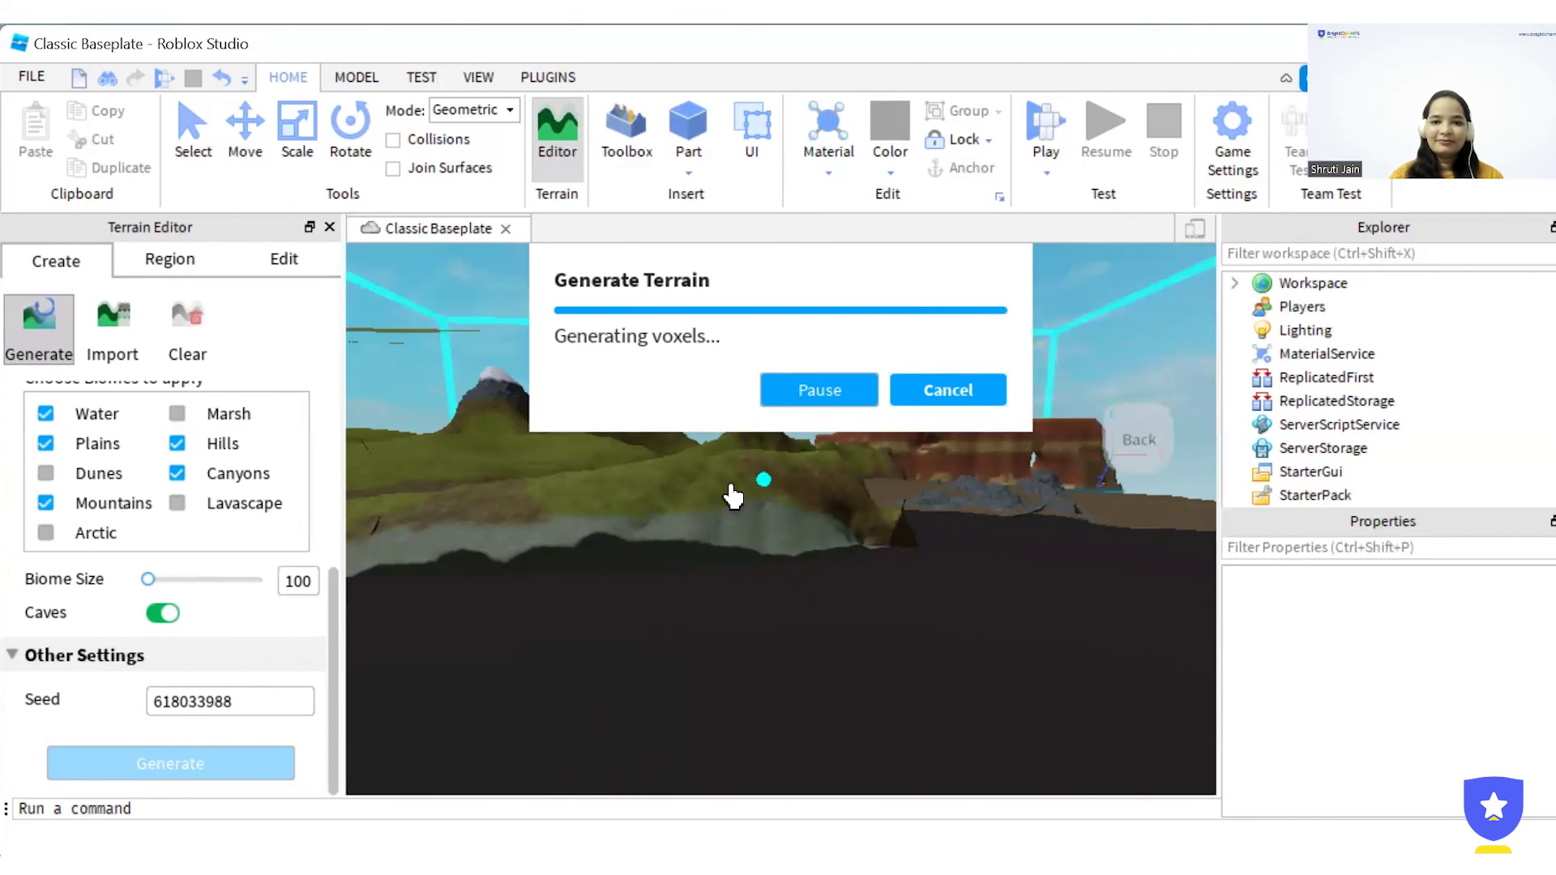
# - Fly the camera with WASD over the generated plains, mountains, canyon mesa and water
pyautogui.press('w')
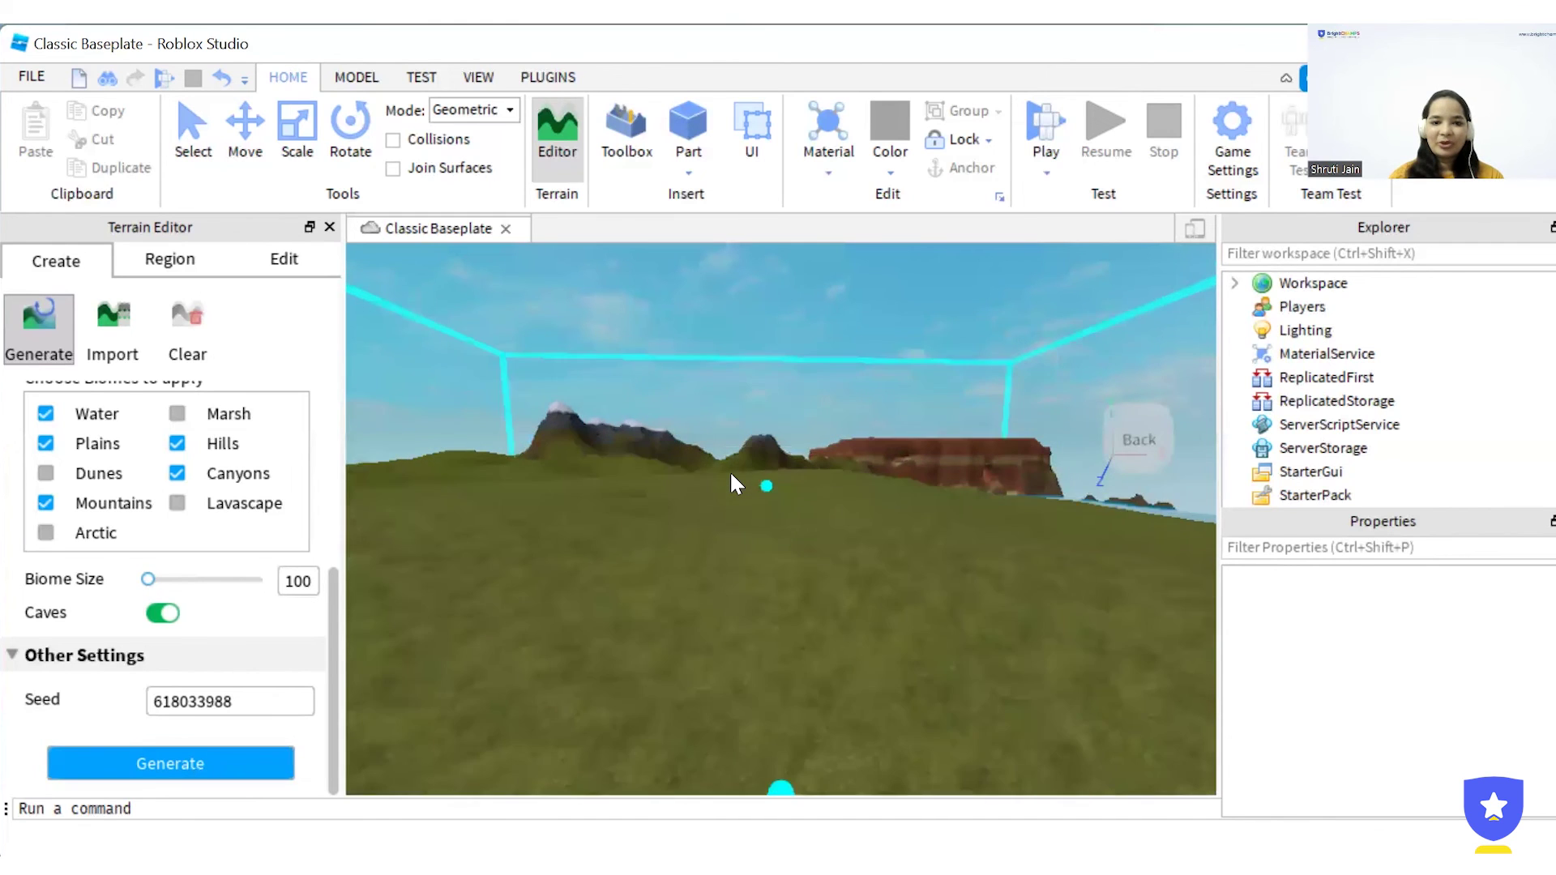
pyautogui.press('d')
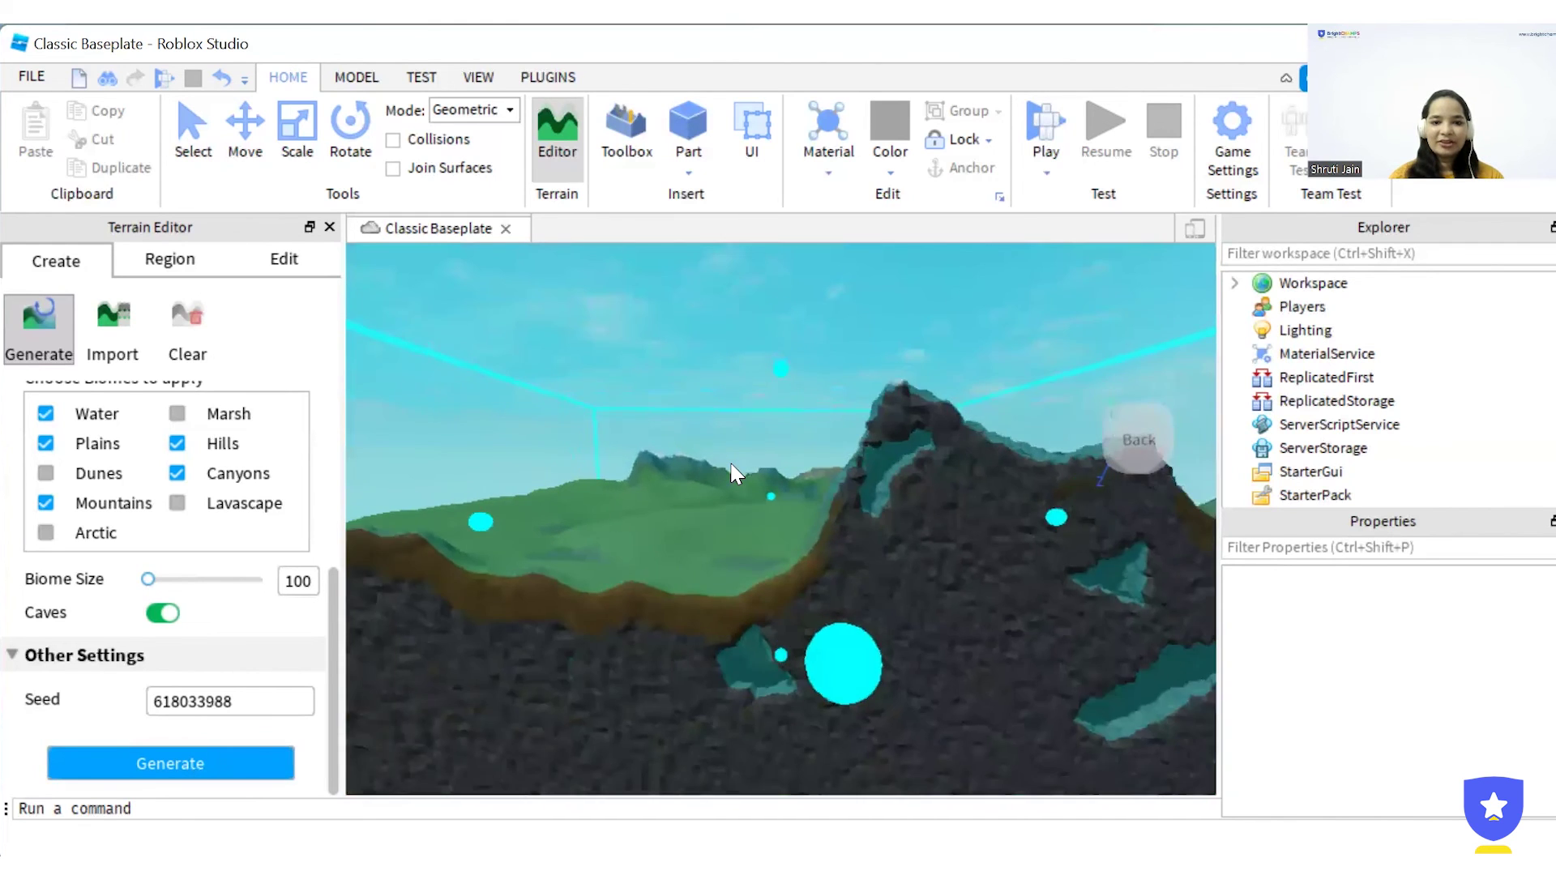
pyautogui.press('s')
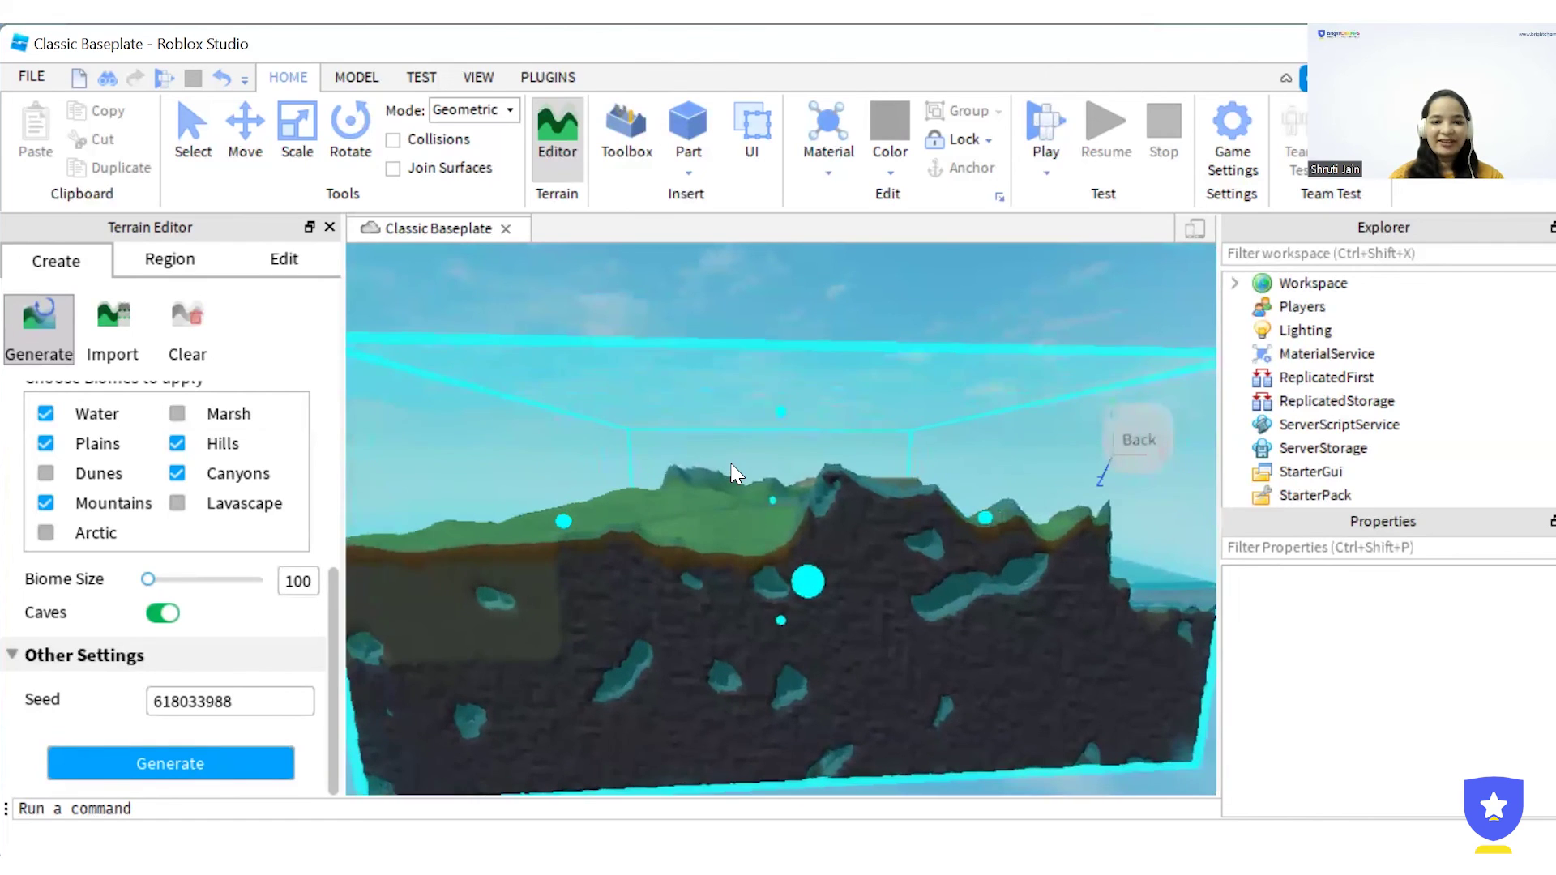
pyautogui.press('w')
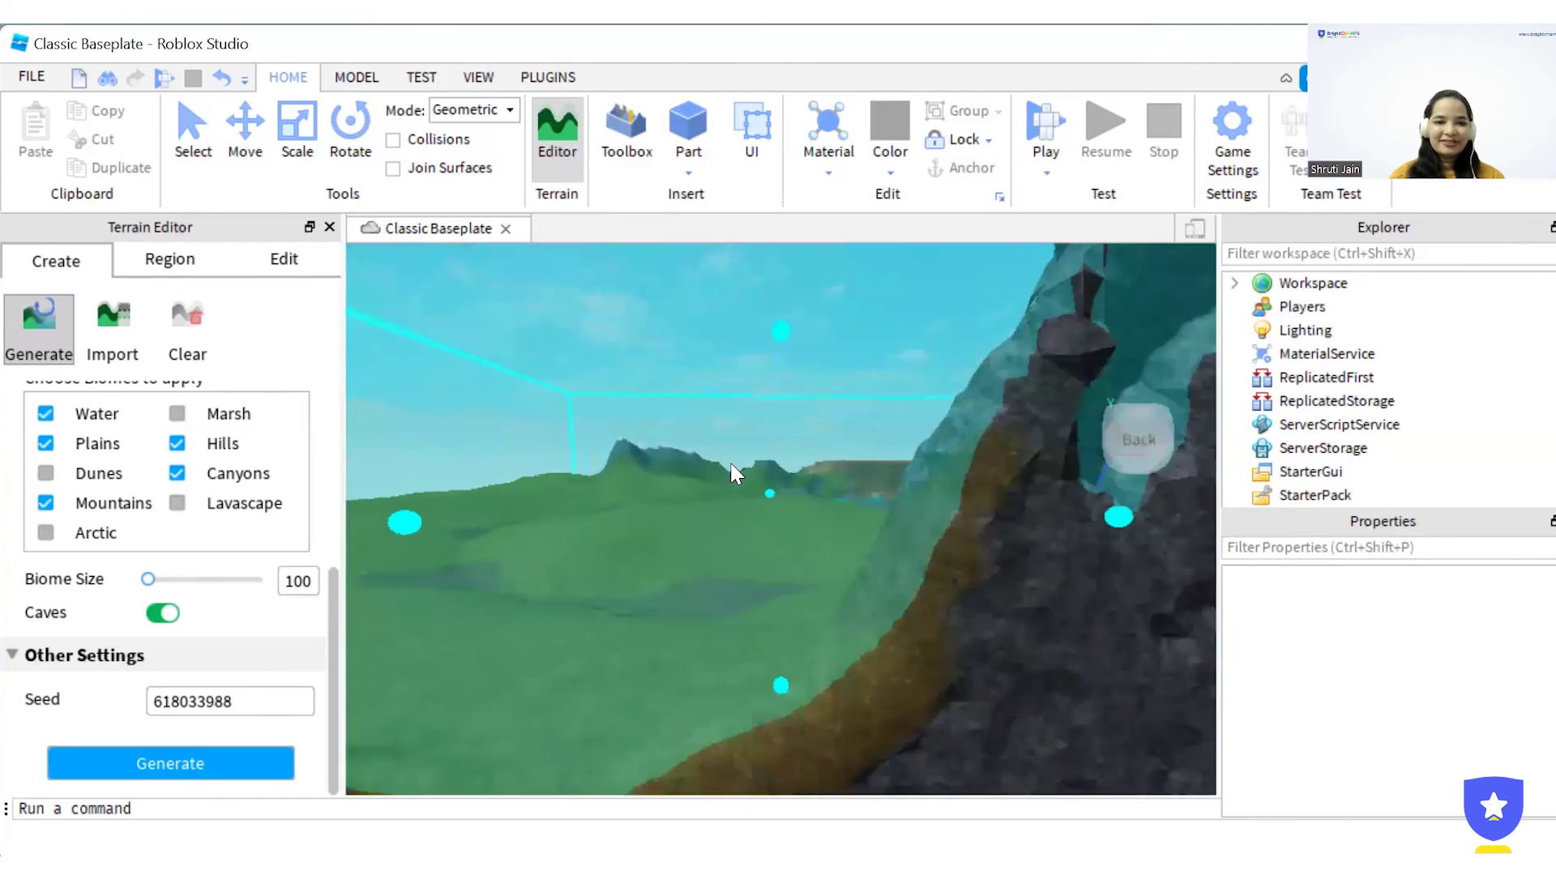
pyautogui.press('w')
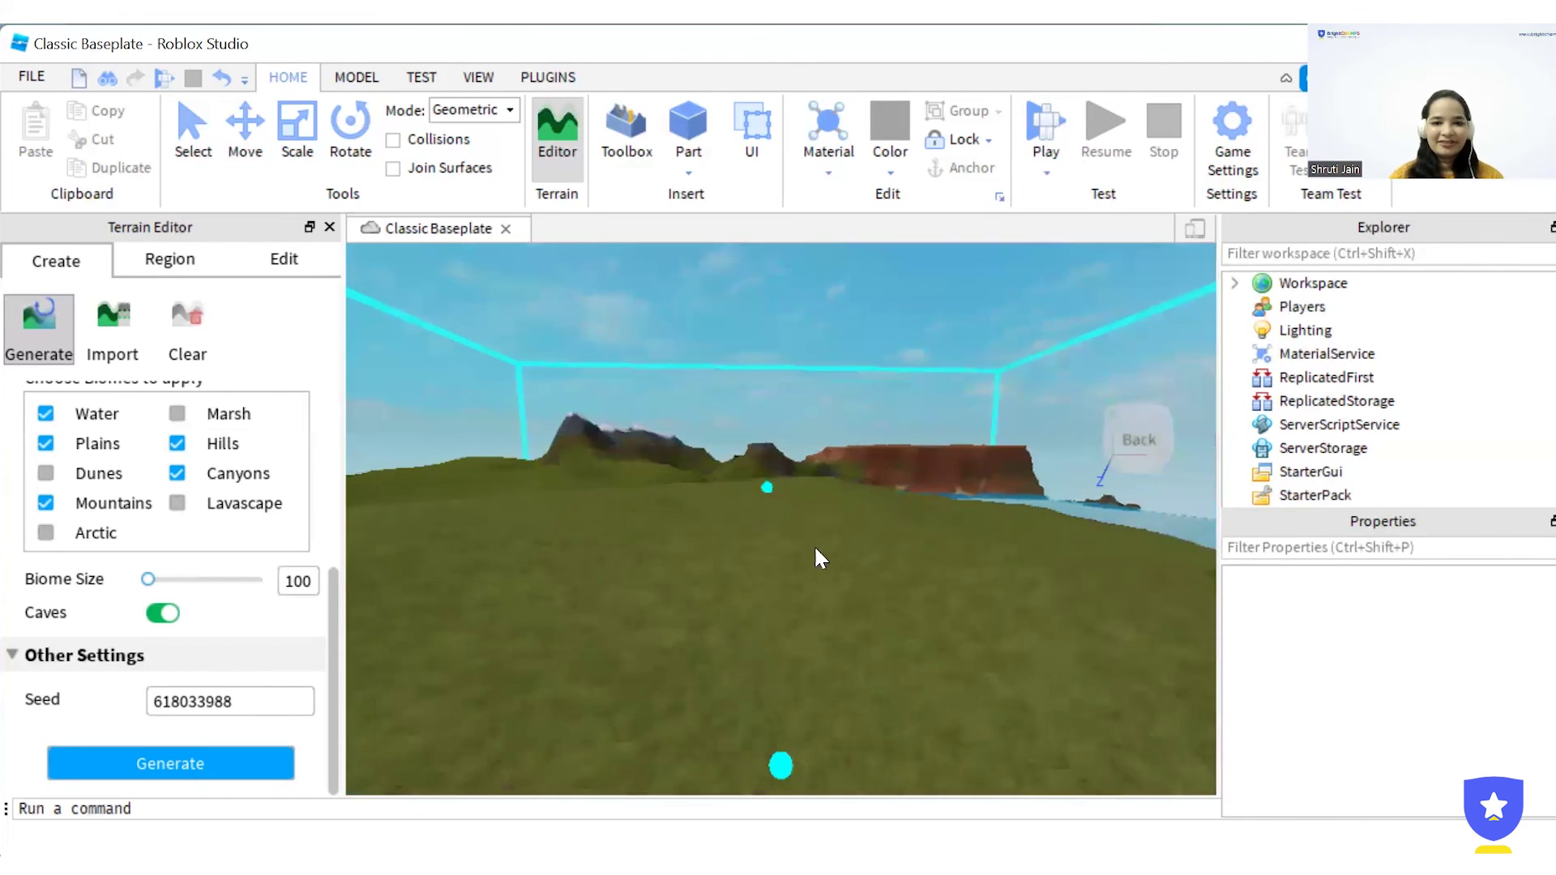
pyautogui.press('s')
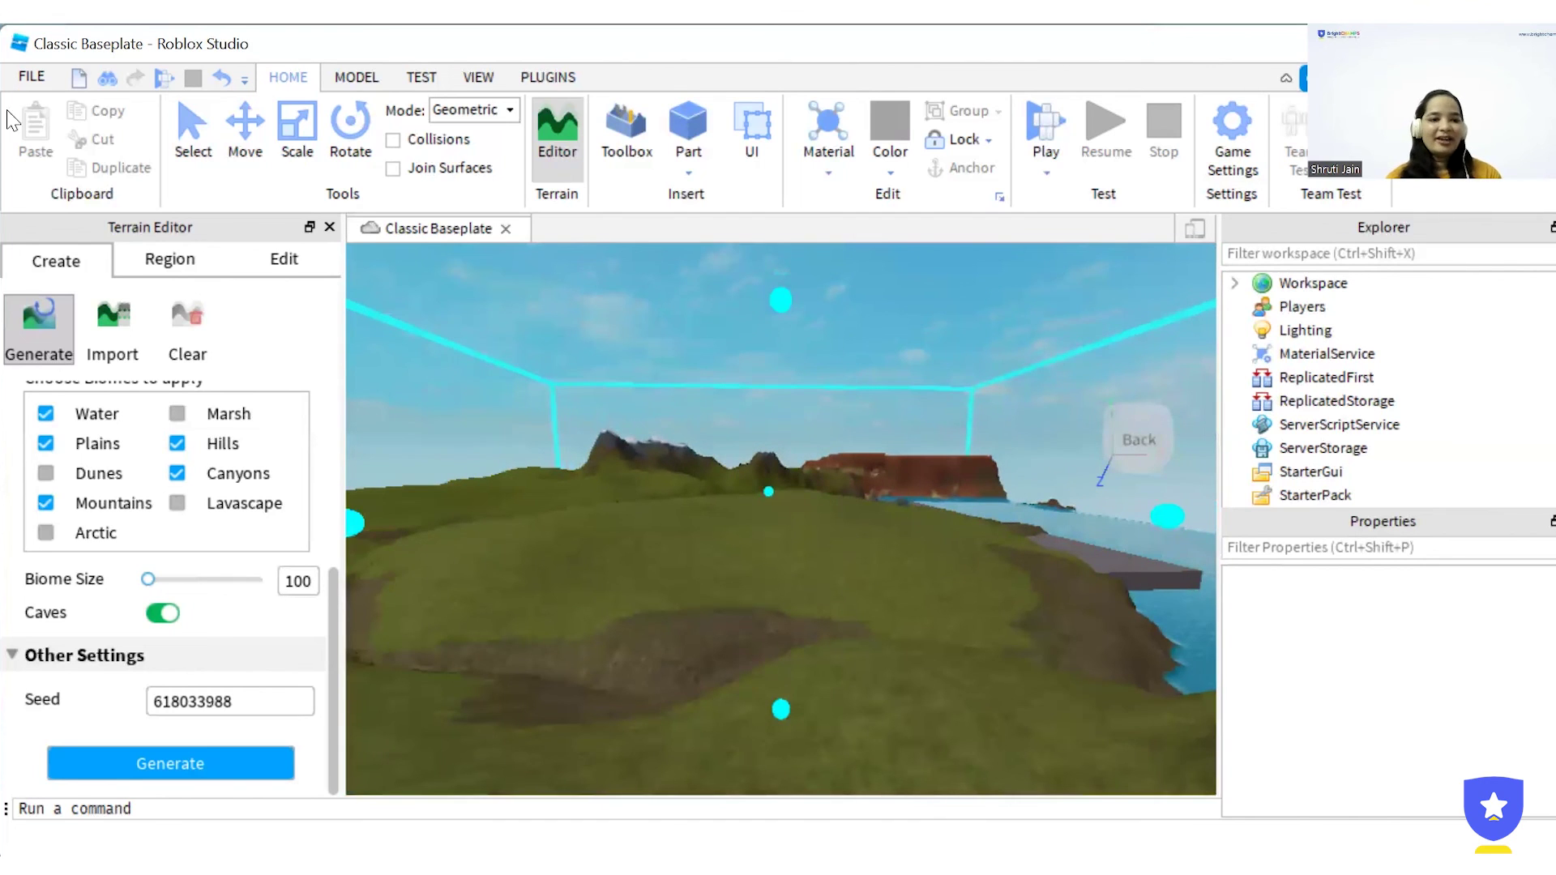
# - Preview Import settings, then Clear all terrain, confirm Yes, and undo with Ctrl+Z
pyautogui.click(107, 319)
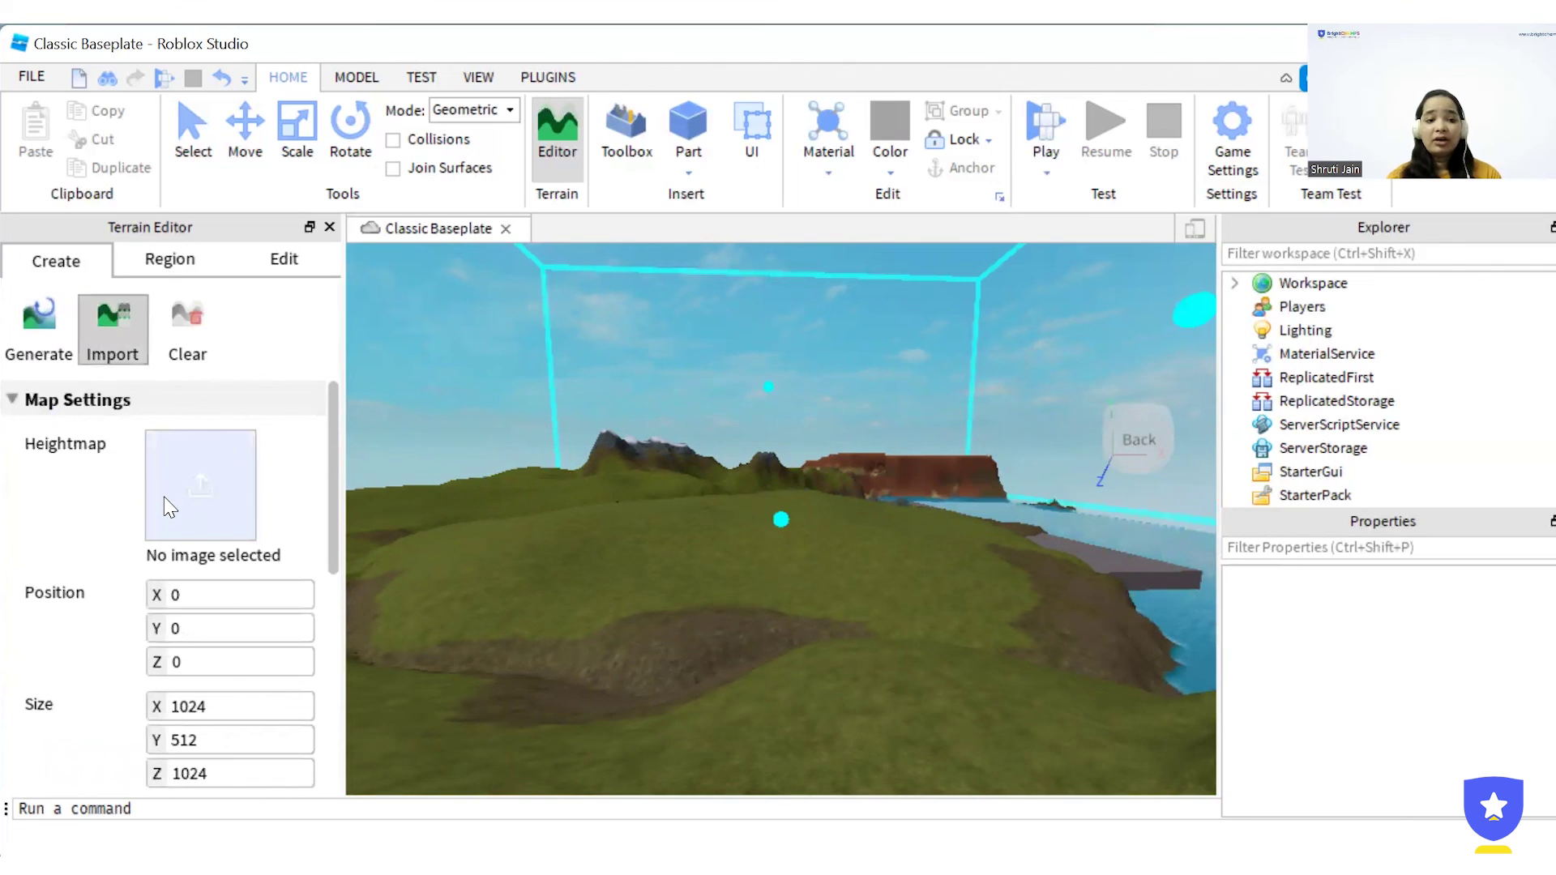
pyautogui.scroll(-3, 236, 556)
pyautogui.scroll(-3, 242, 565)
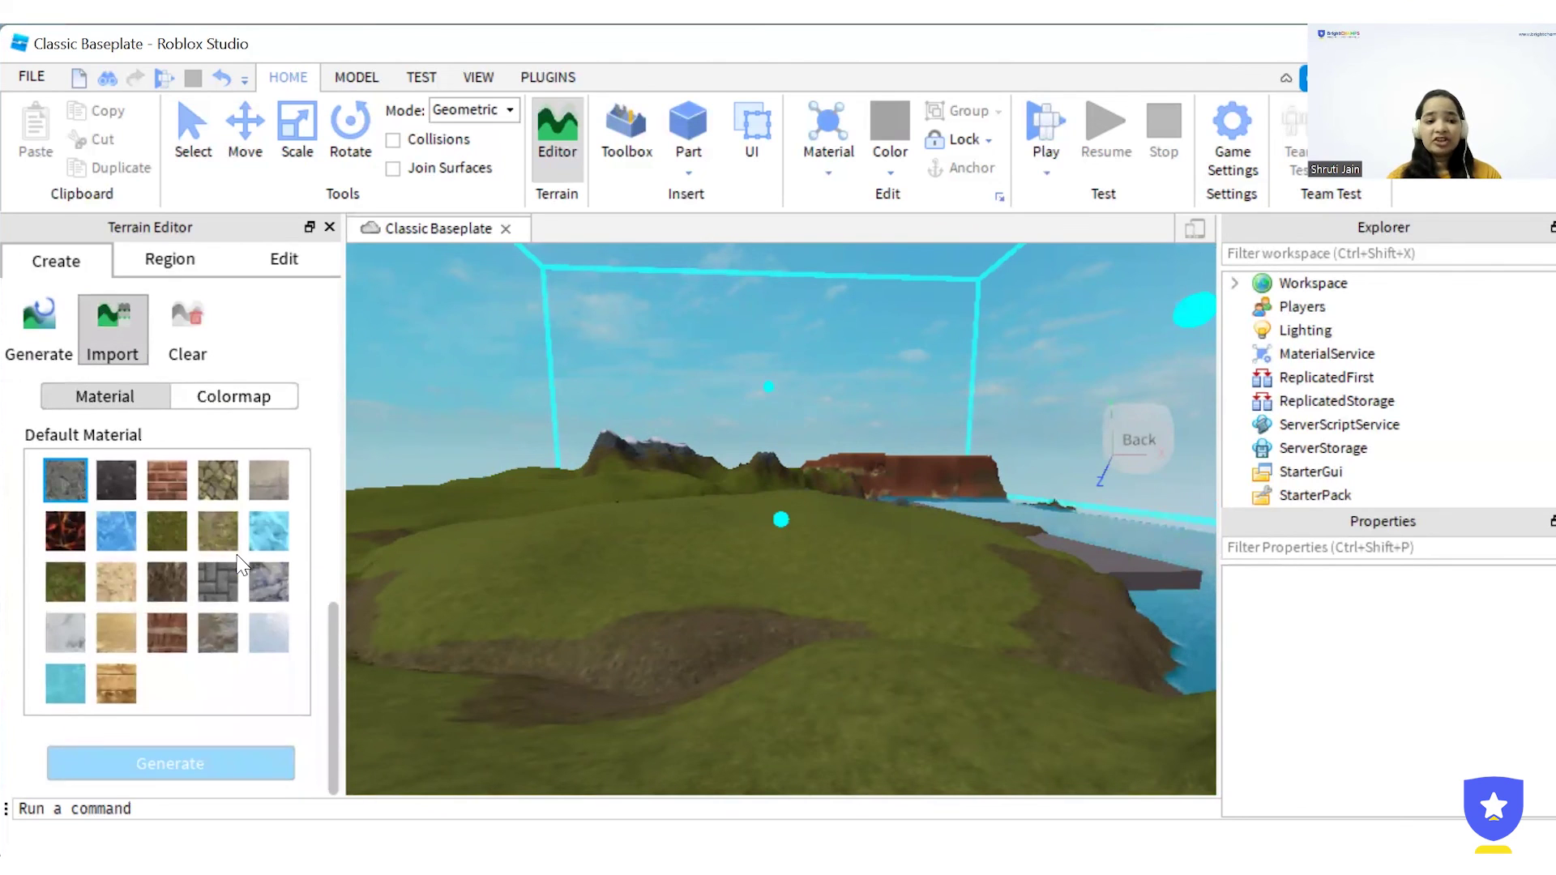
pyautogui.click(183, 340)
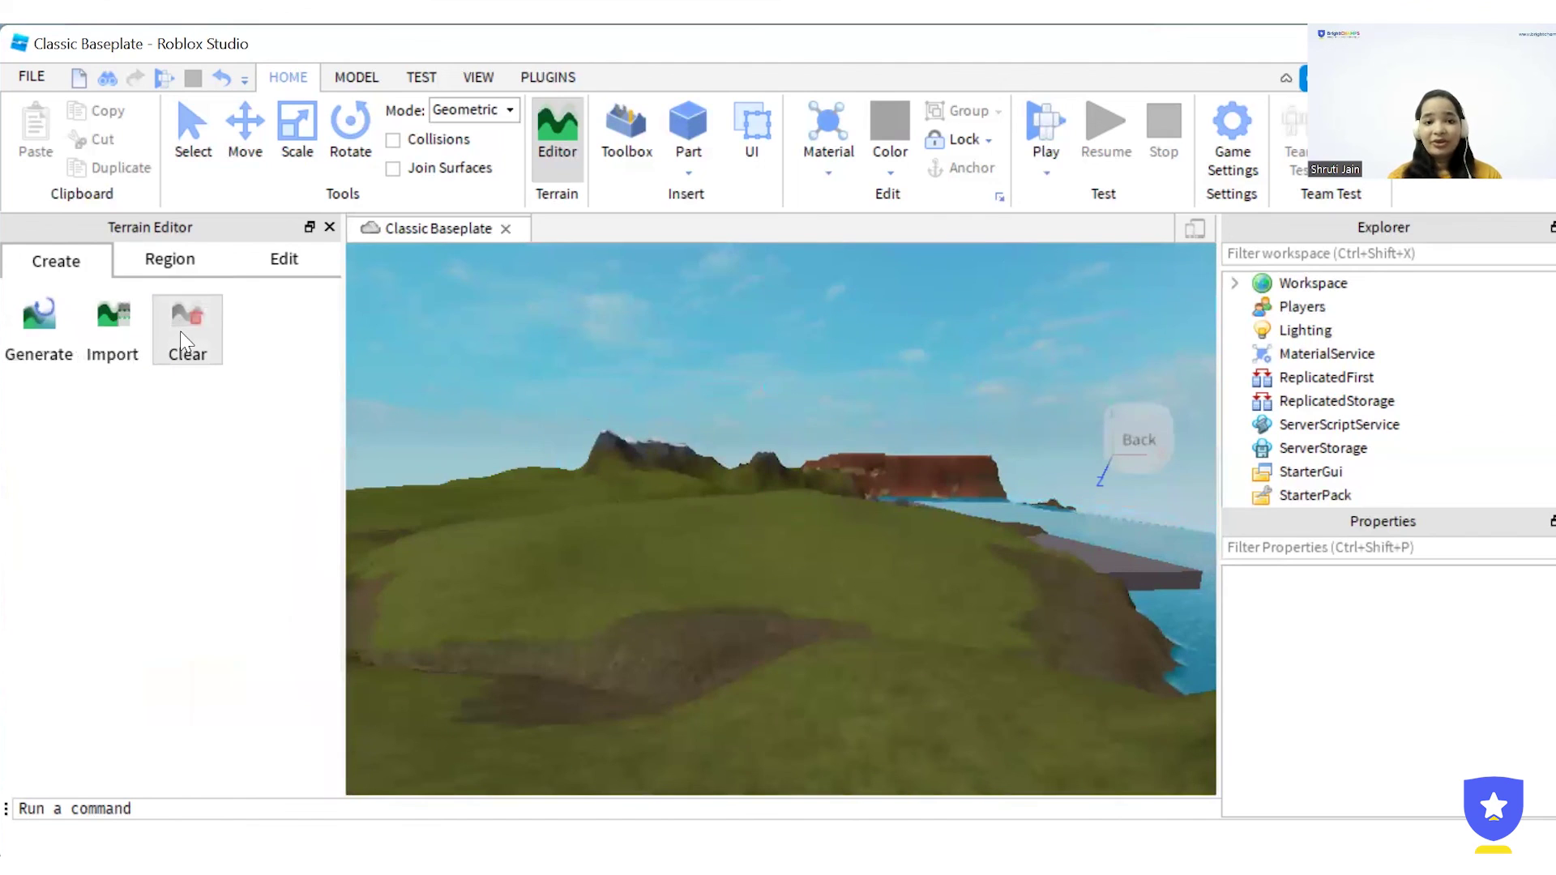
pyautogui.click(183, 341)
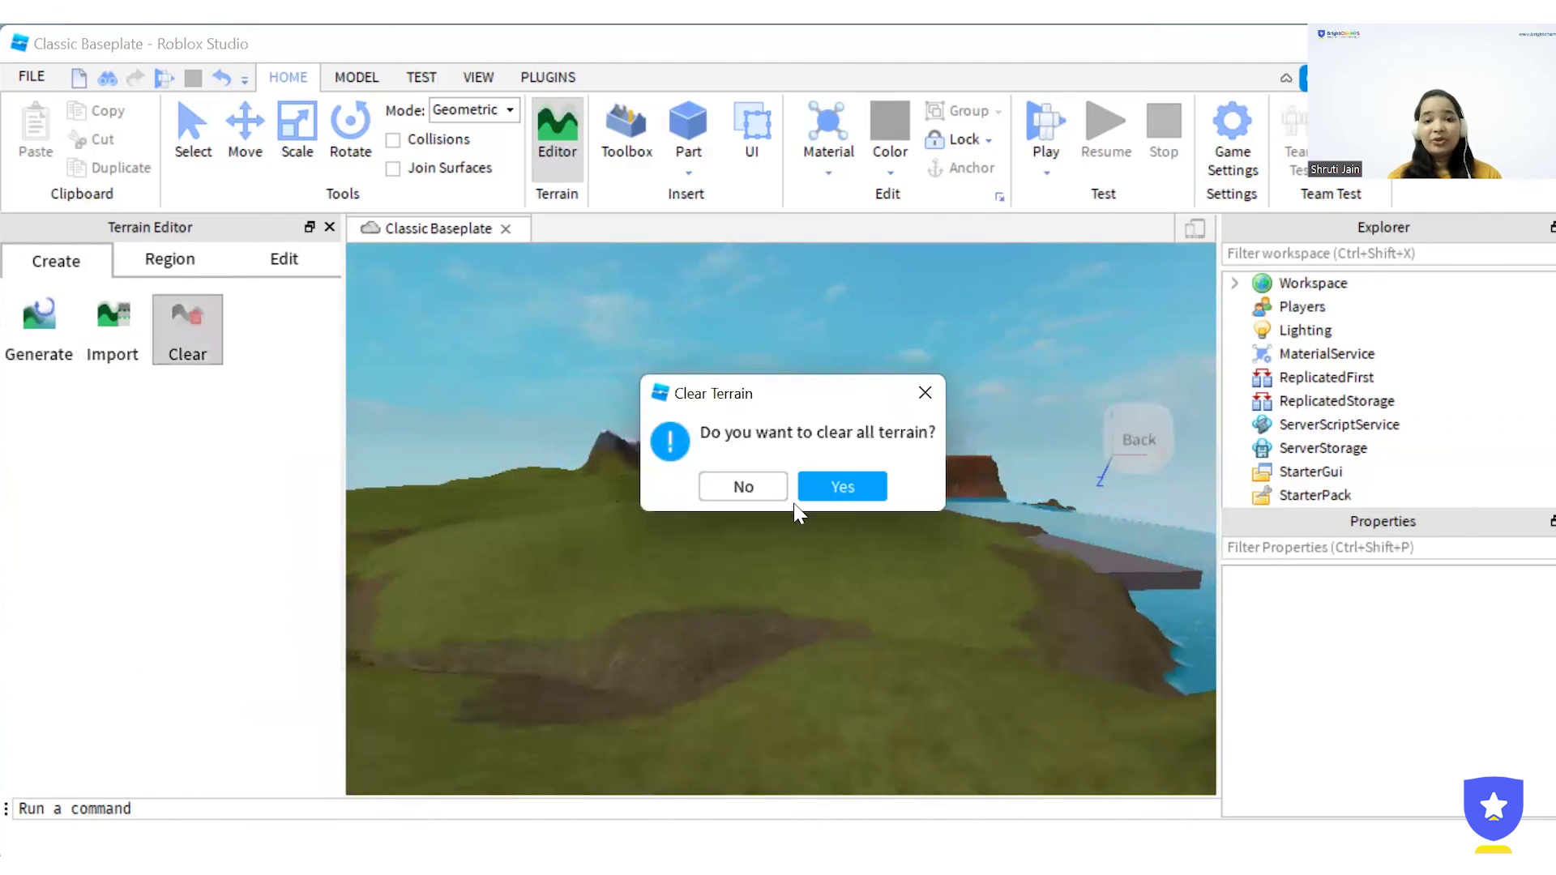
pyautogui.click(860, 496)
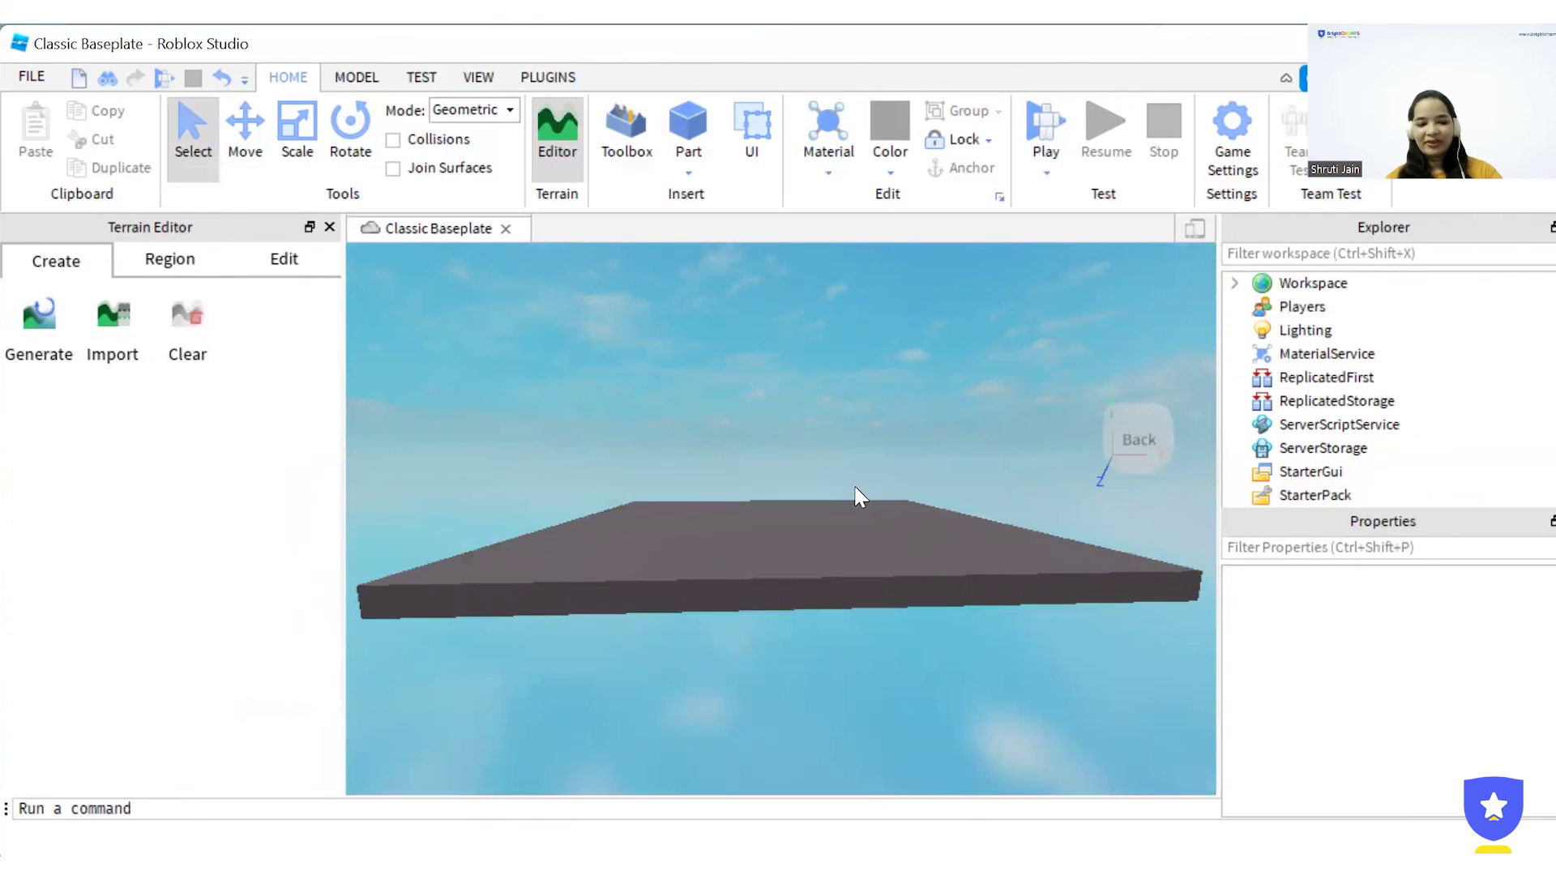
pyautogui.hotkey('ctrl', 'z')
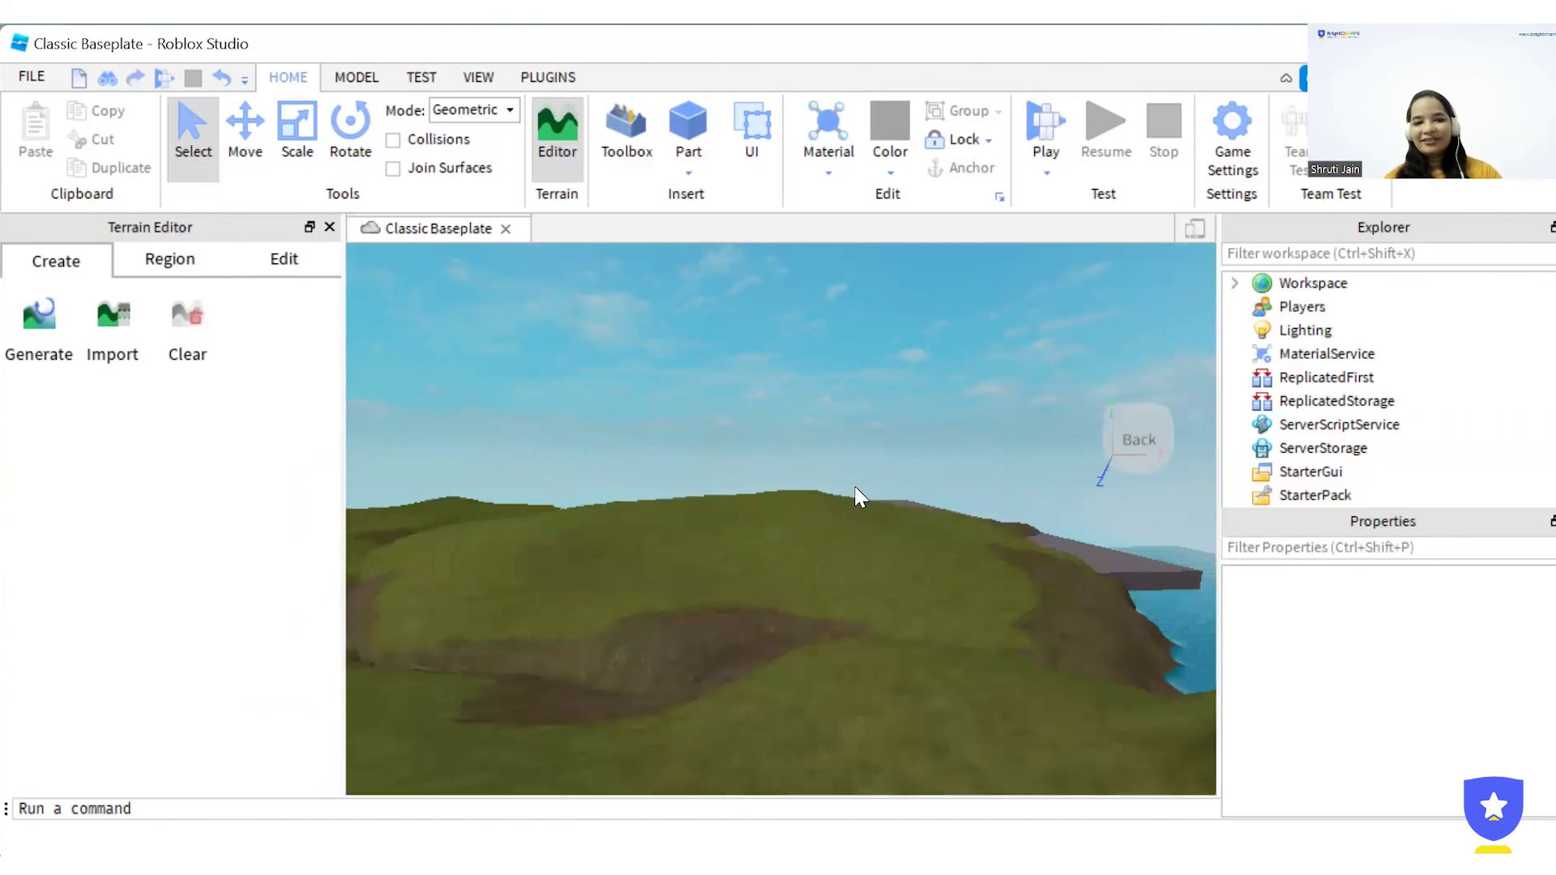